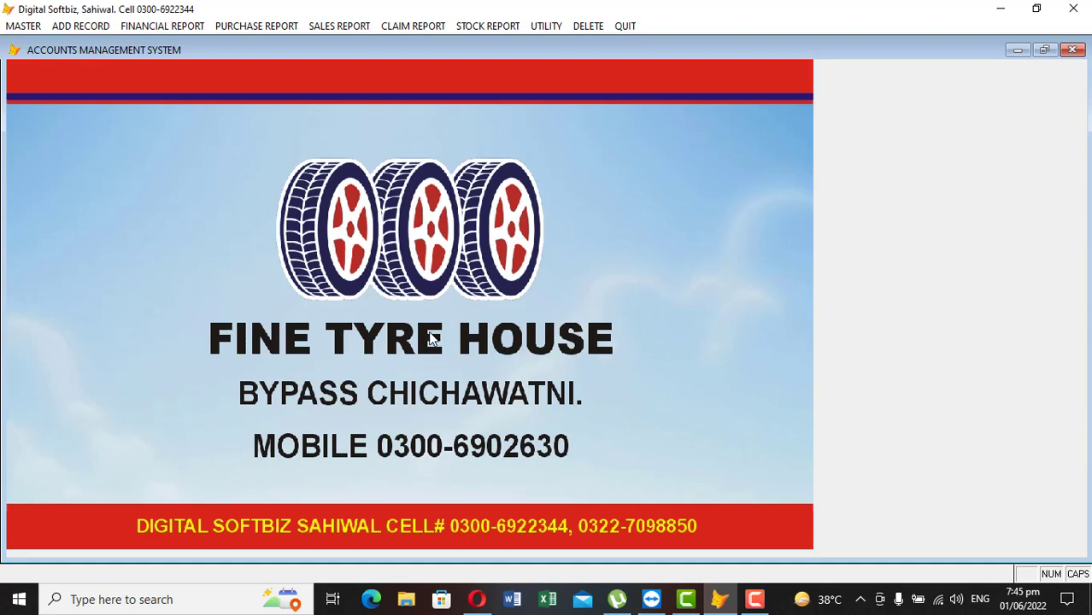
Open the master group of accounts and display its full list of groups
click(24, 26)
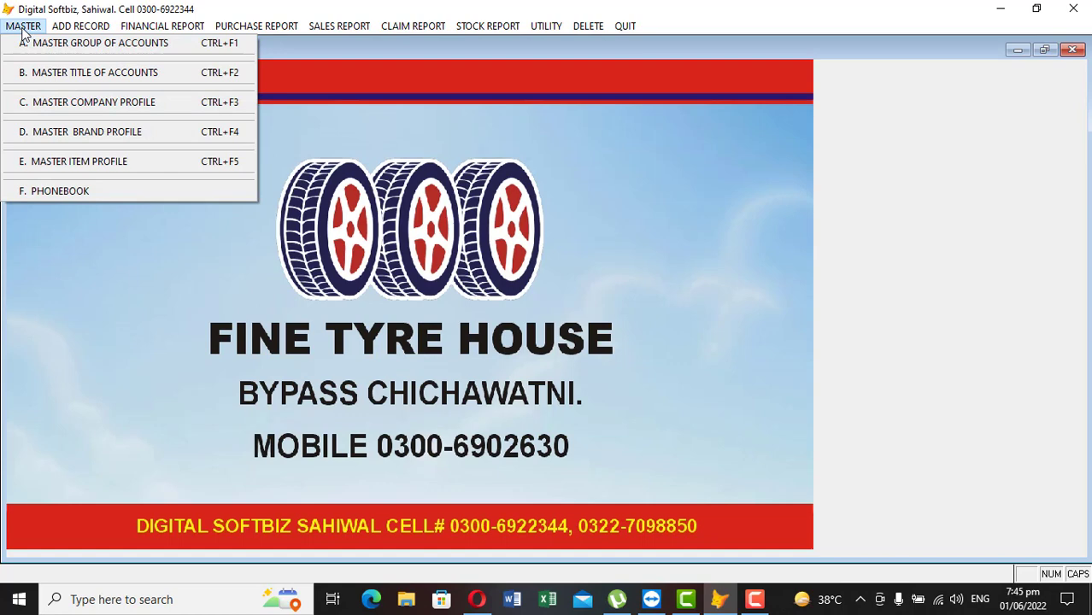
click(87, 45)
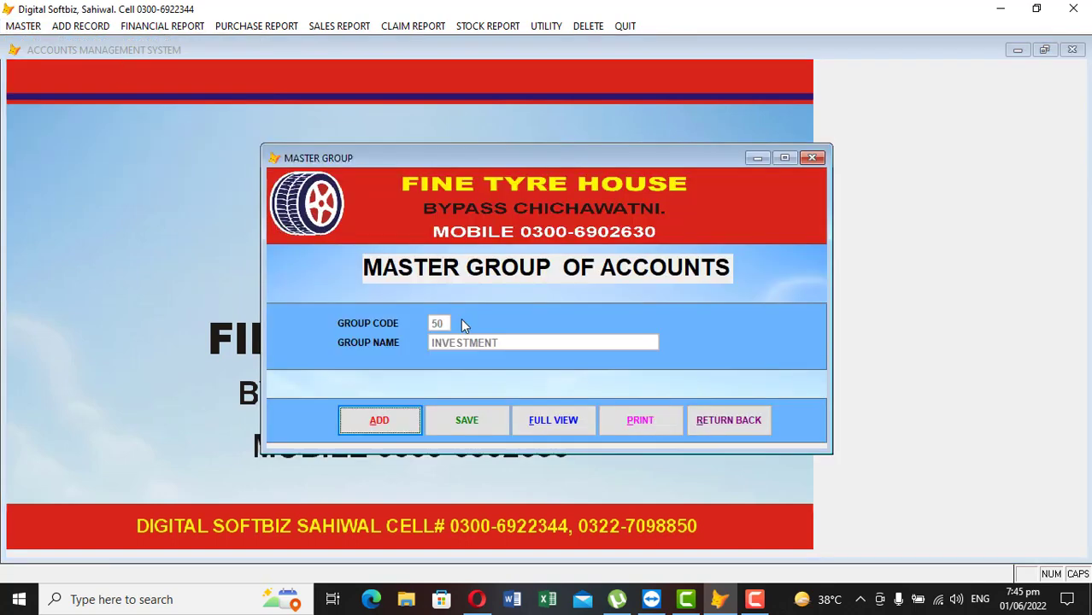
click(557, 421)
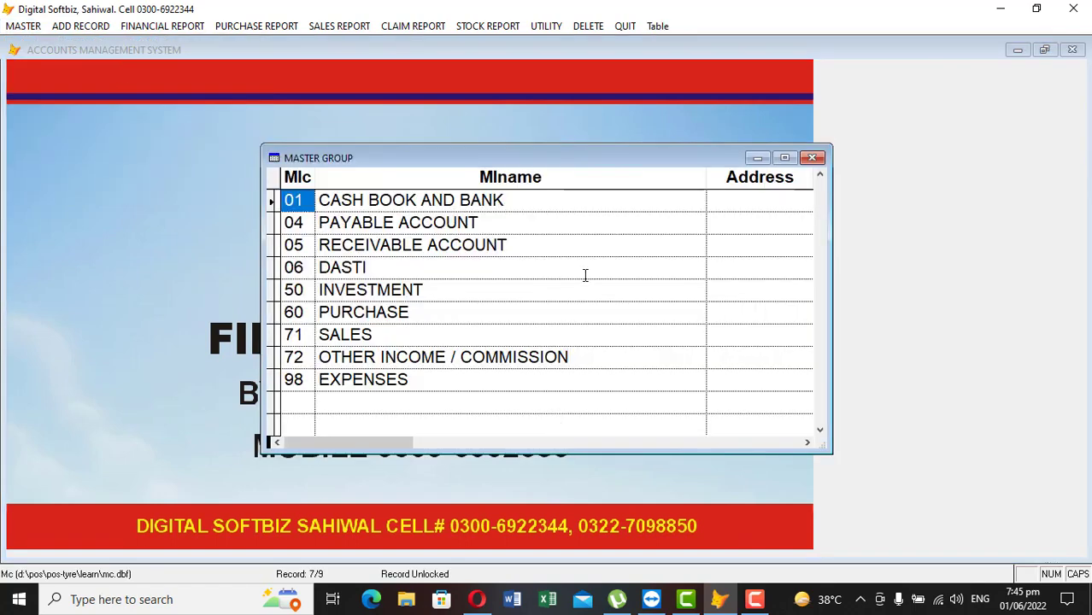
Examine the codes and names of the cash book and bank, payable account and receivable account groups
click(409, 205)
drag(417, 203, 309, 205)
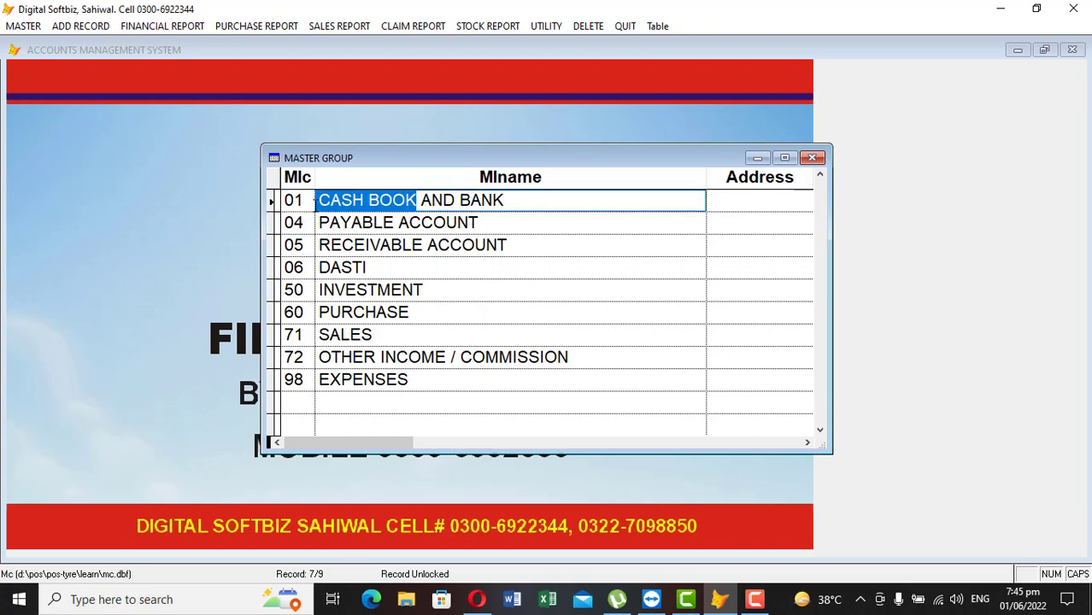
click(310, 205)
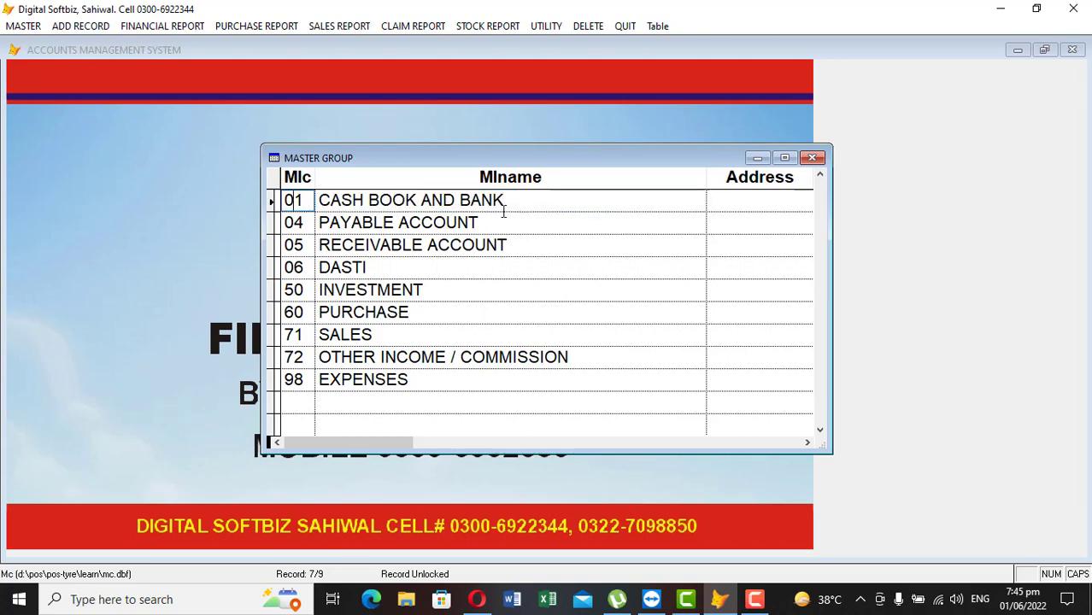
click(535, 202)
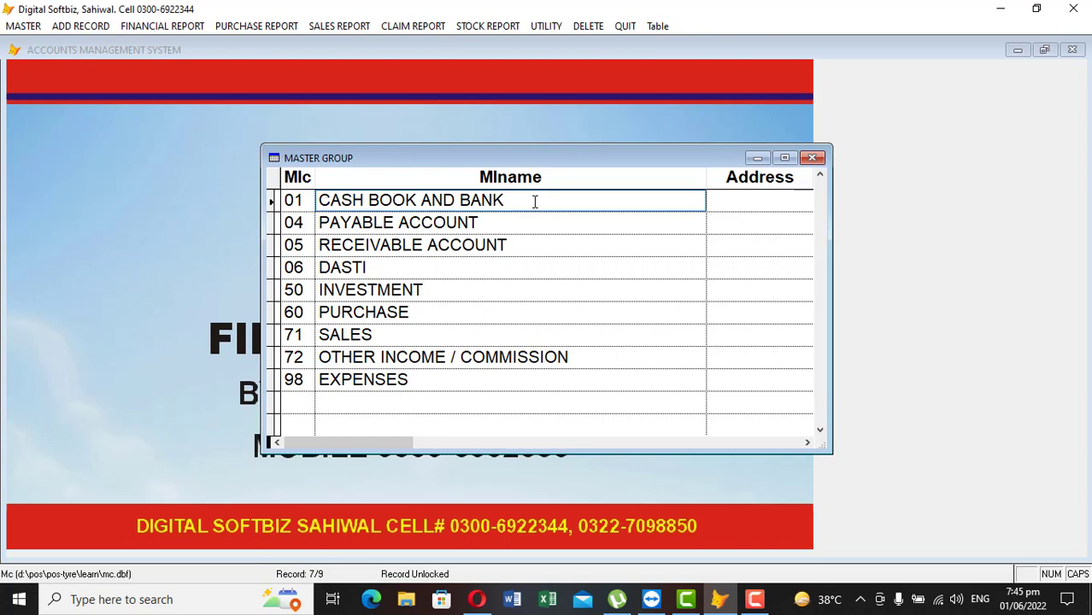
click(300, 201)
drag(475, 223, 316, 223)
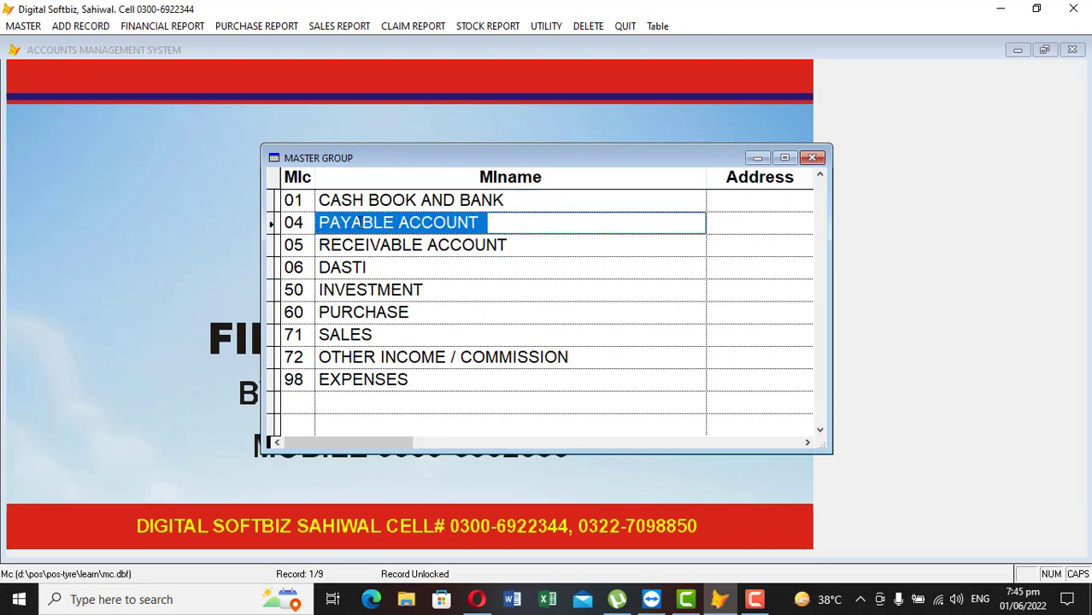
click(307, 223)
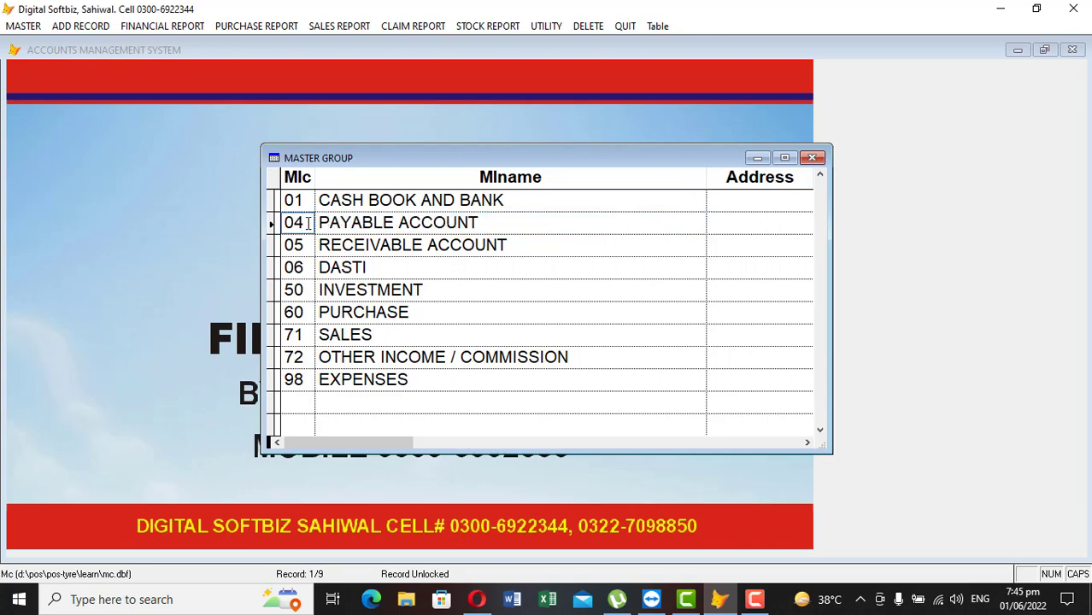
key(shift+Left)
key(shift+Left)
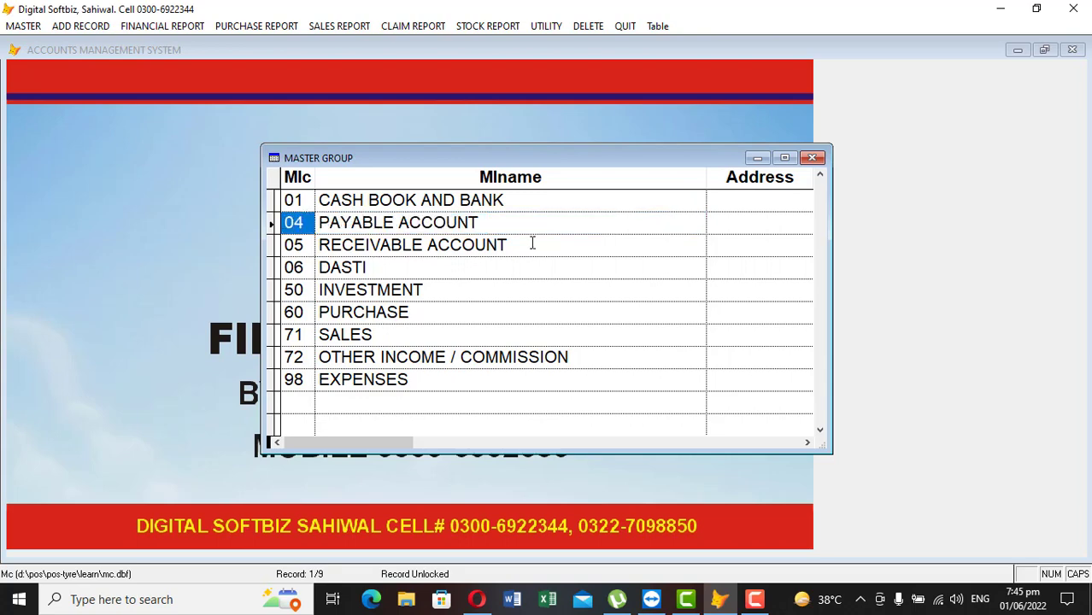
drag(530, 244, 286, 245)
click(367, 244)
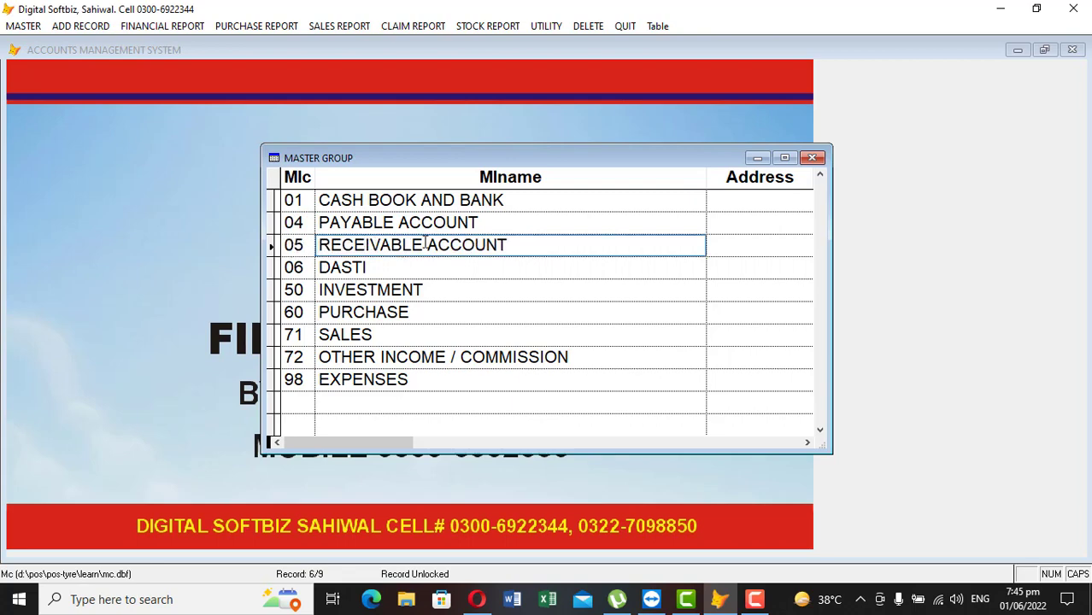
click(287, 245)
double_click(288, 245)
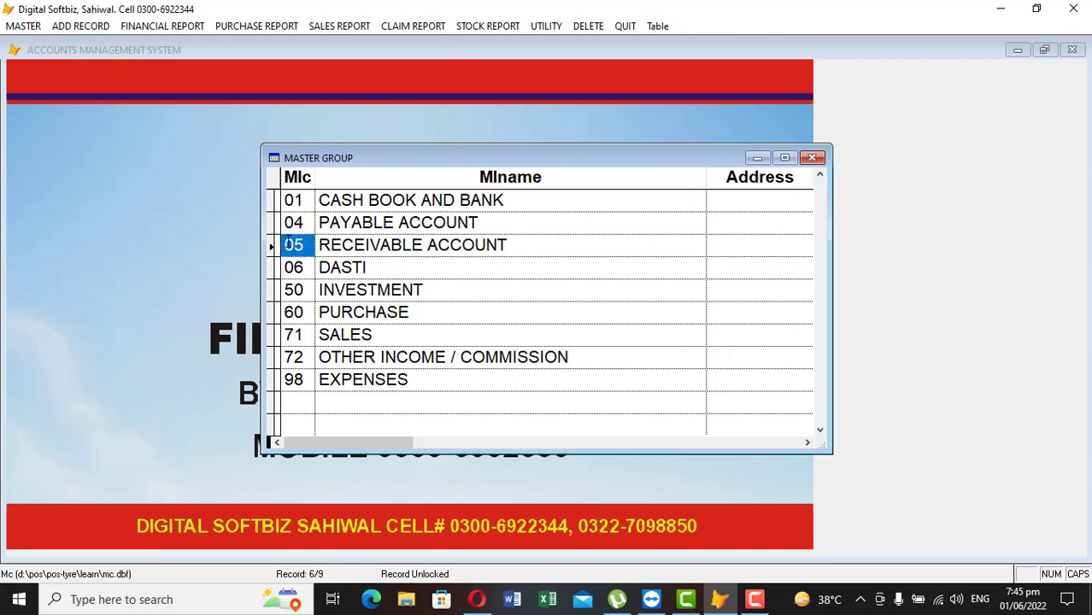
click(337, 244)
double_click(340, 246)
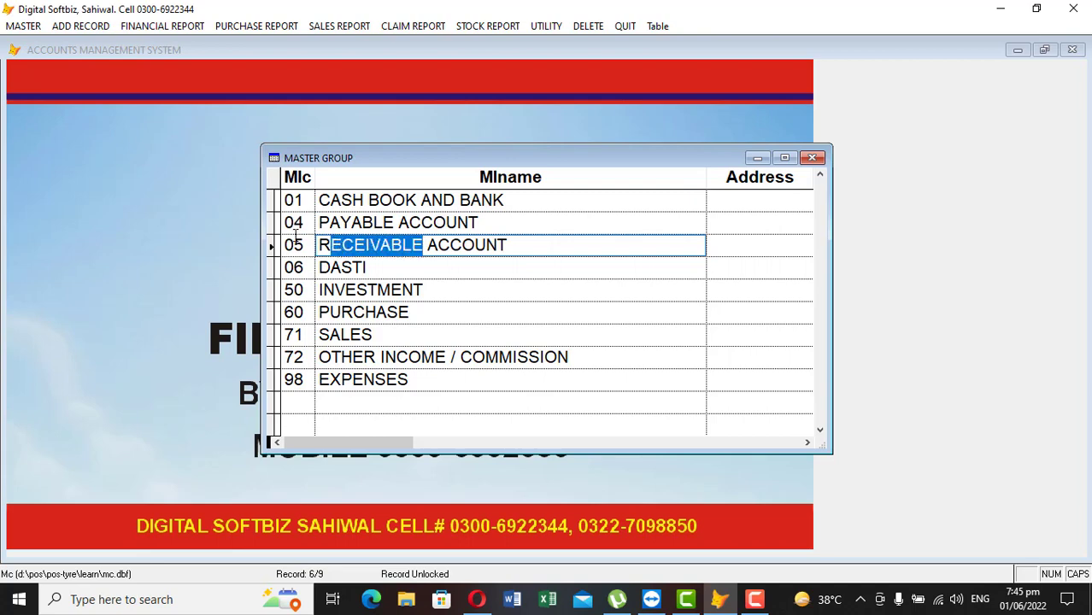
Examine the investment, purchase, sales, other income and expenses groups with their codes, and close the master group list and form
click(398, 282)
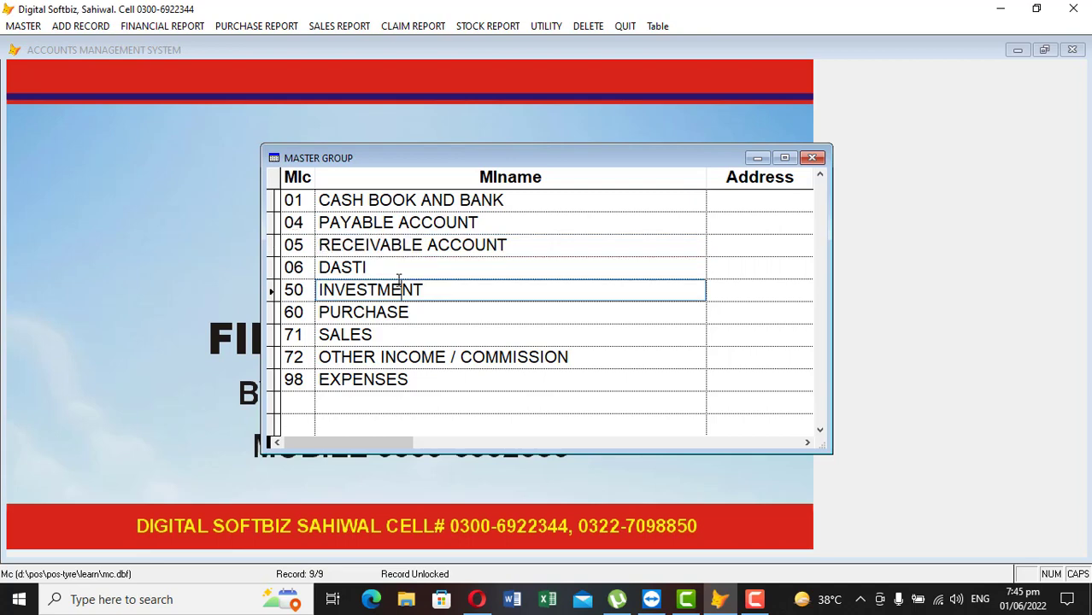
click(307, 313)
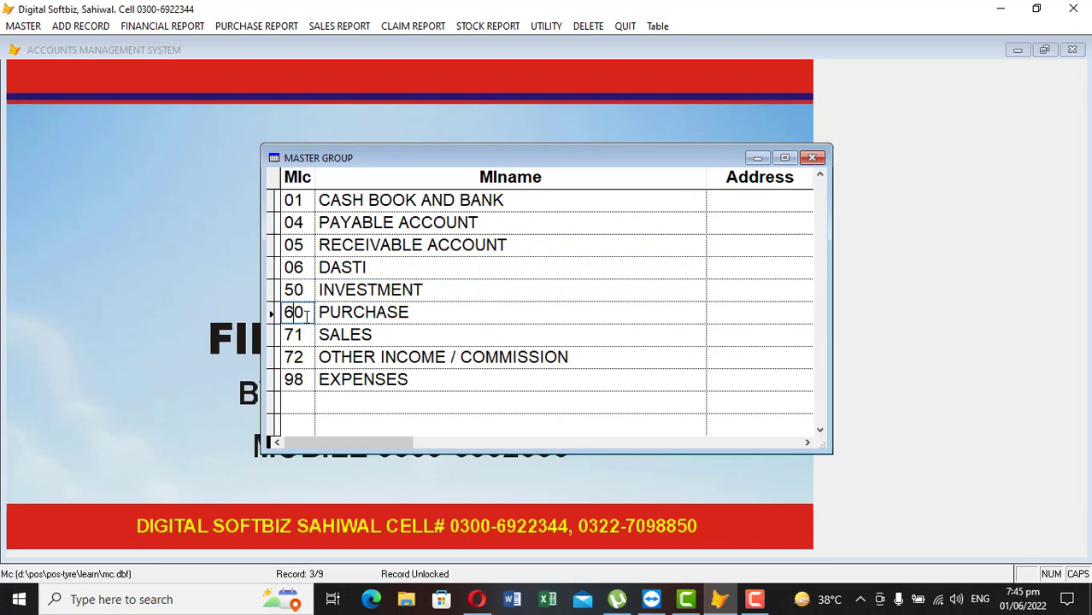
click(301, 335)
click(349, 334)
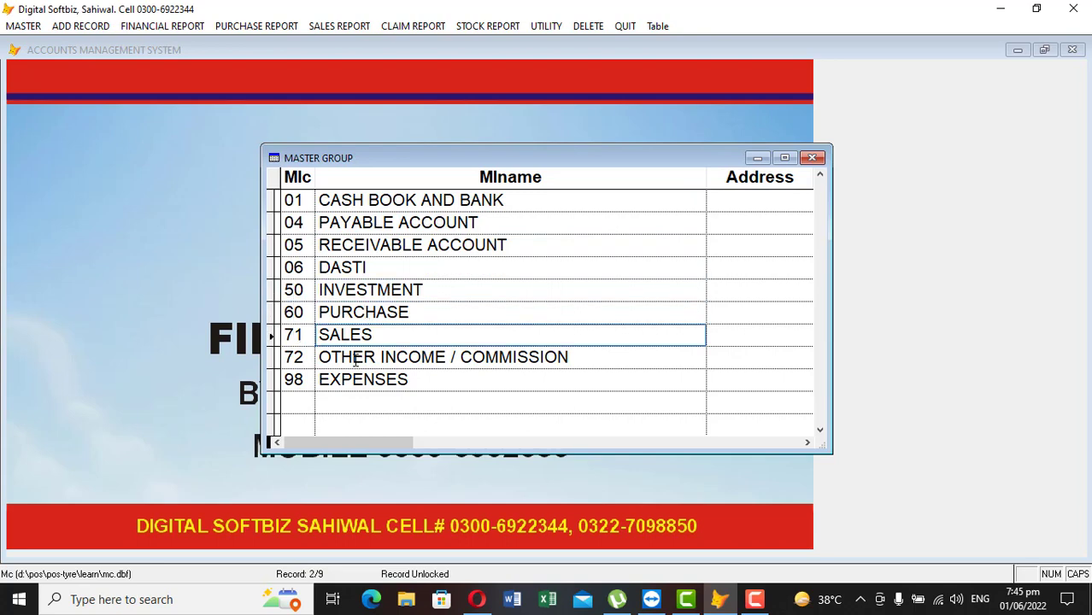
click(354, 358)
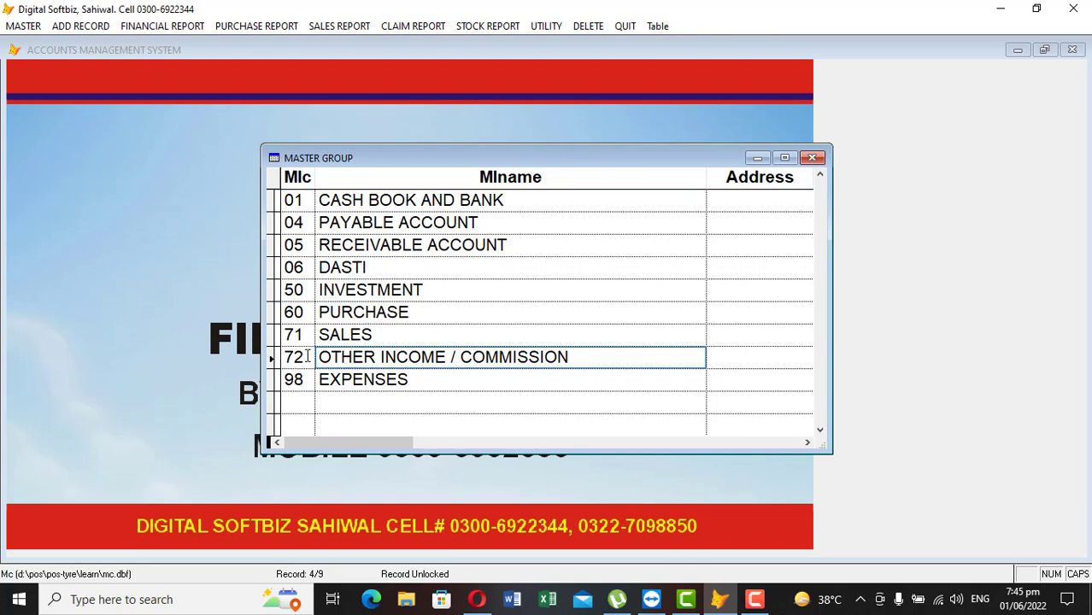
click(307, 358)
click(365, 380)
click(300, 380)
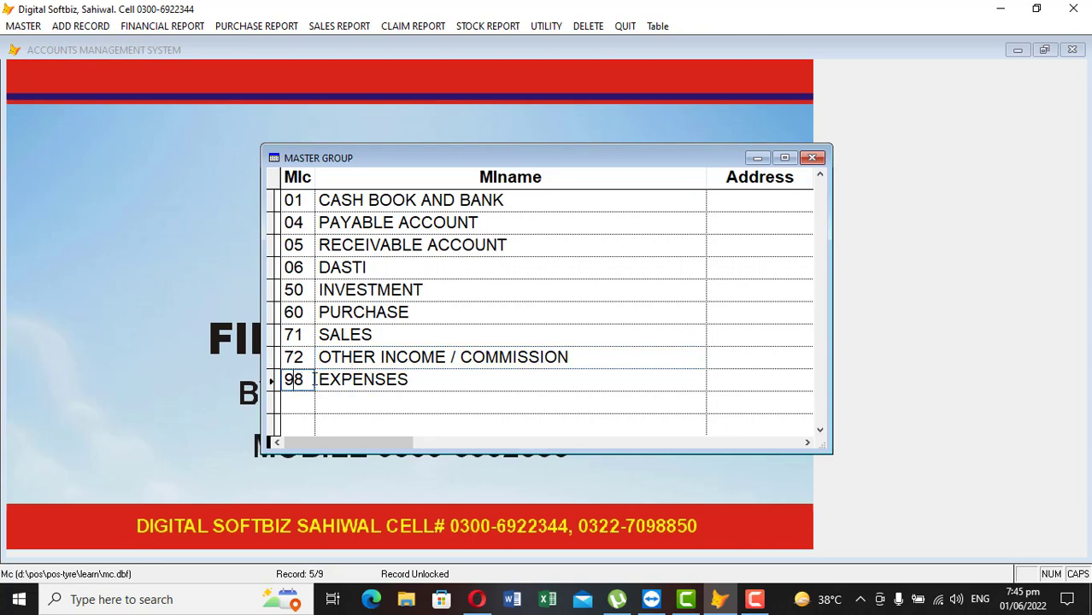
click(814, 159)
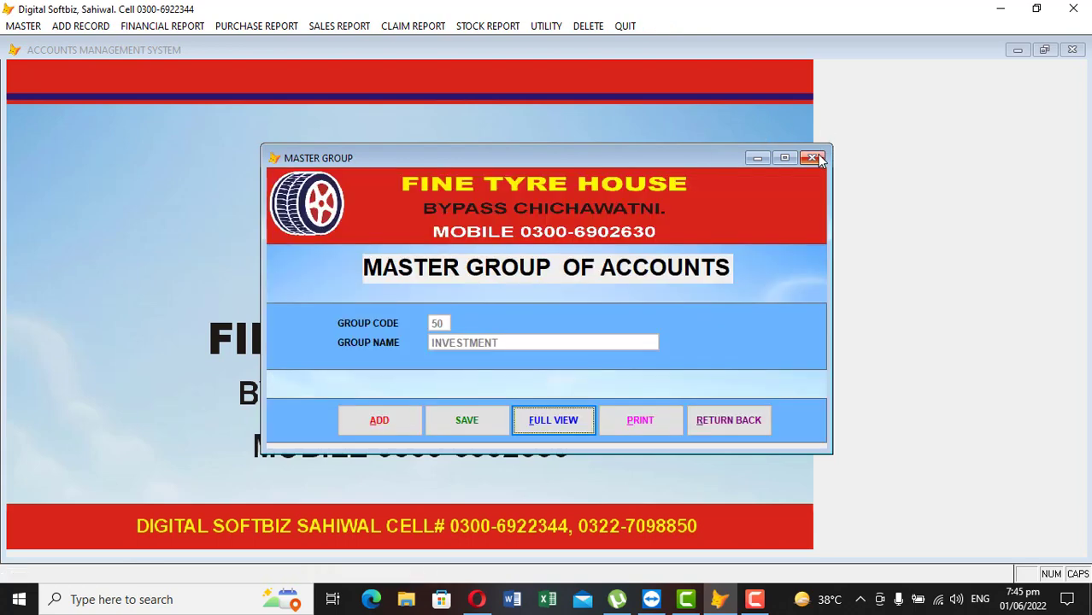
click(754, 409)
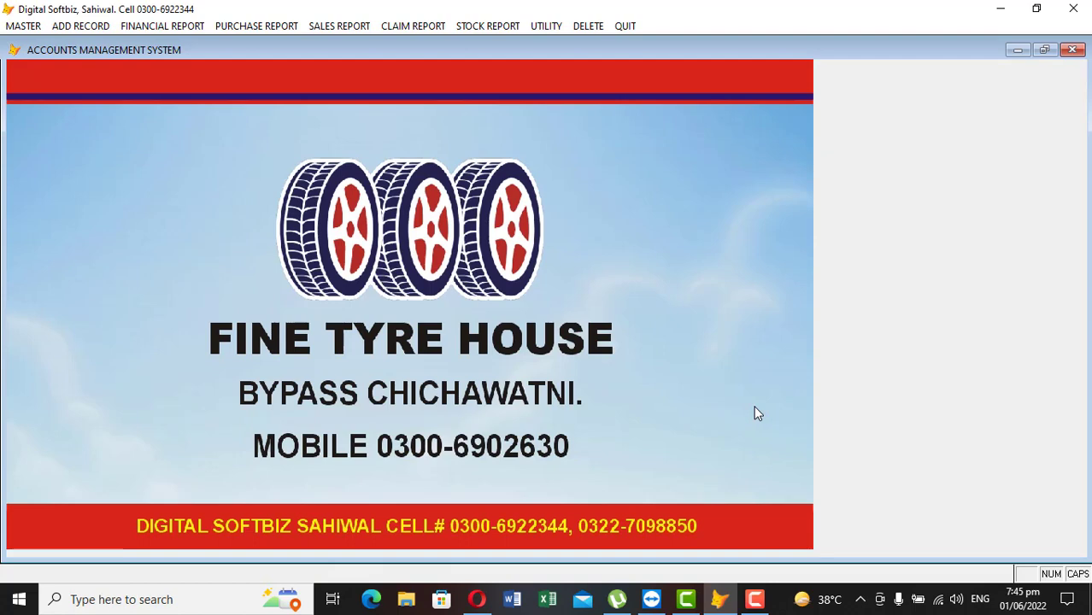
Open the master title of accounts form and start a new record
click(32, 29)
click(124, 77)
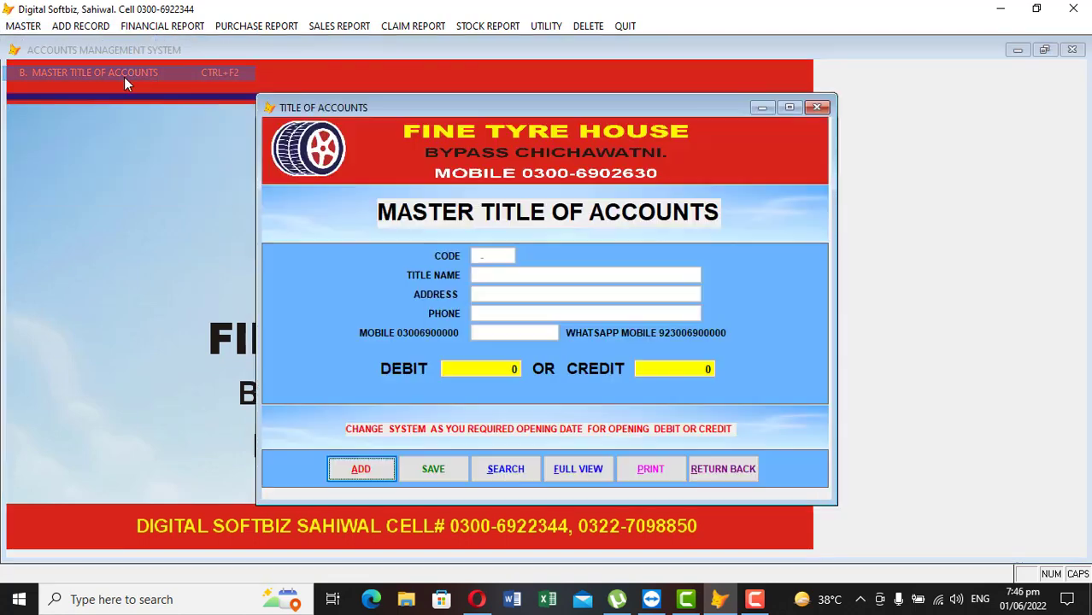
click(377, 468)
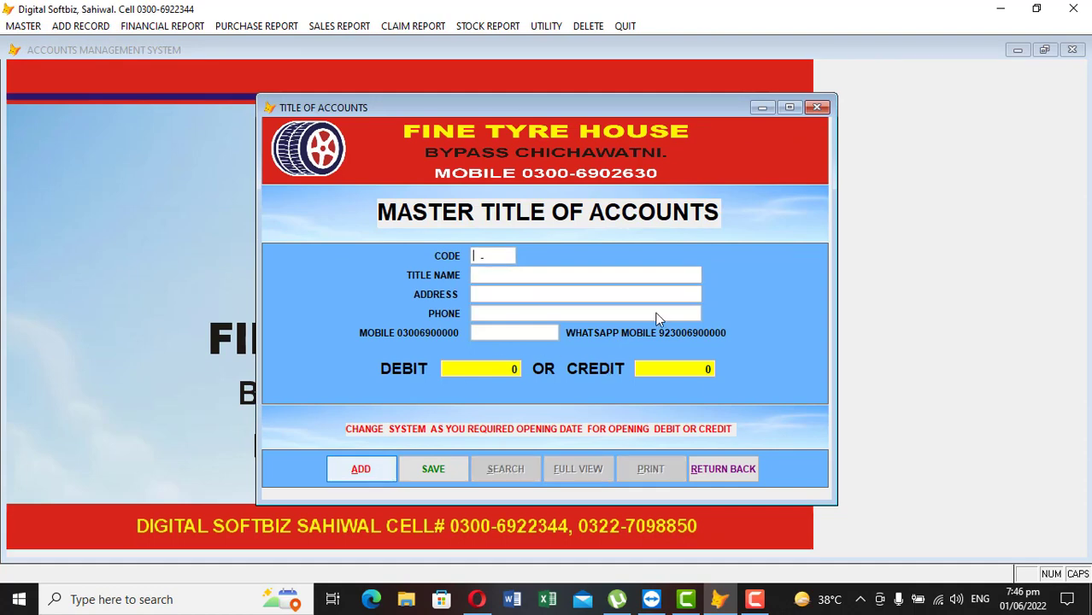
Try code 04-001 for the new account and check the list of existing payable account codes for the last one used
text(05)
key(BackSpace)
text(4)
key(BackSpace)
text(4-001)
key(BackSpace)
key(BackSpace)
key(BackSpace)
text(002)
key(BackSpace)
key(BackSpace)
key(BackSpace)
text(999)
key(BackSpace)
key(BackSpace)
key(BackSpace)
text(001)
key(Return)
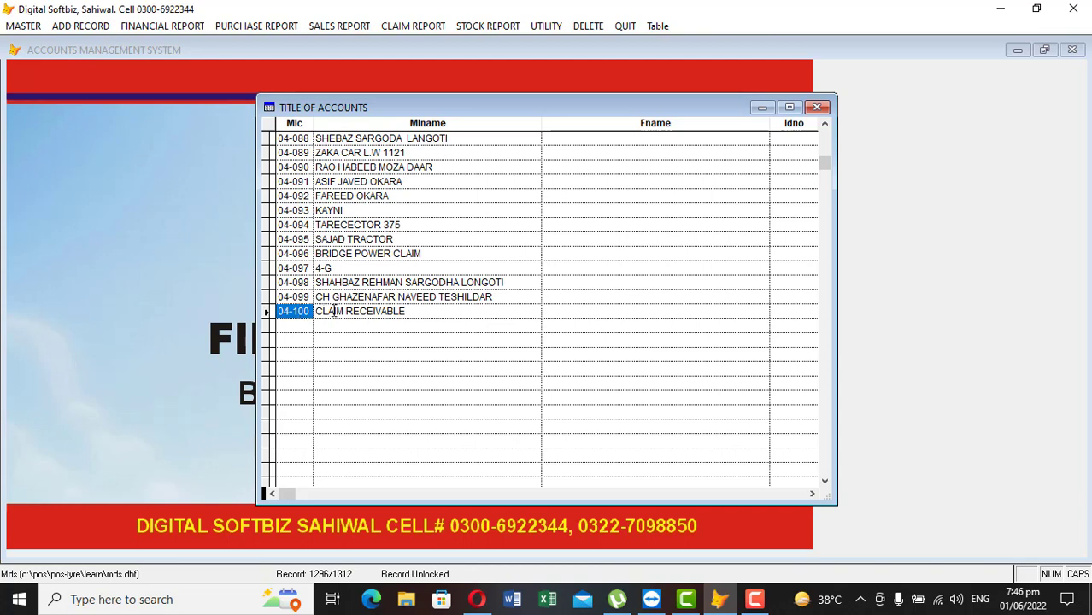
key(Escape)
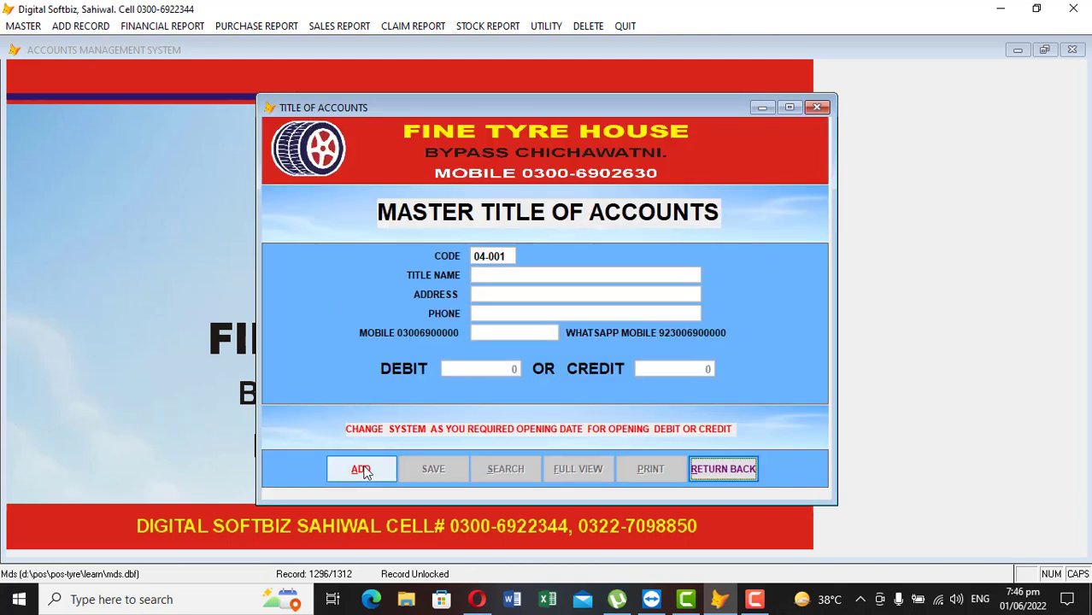
Start a new account with code 04-101, title name ISLAM DEEN TYRE and address LAHORE, and fill in its phone number
click(363, 470)
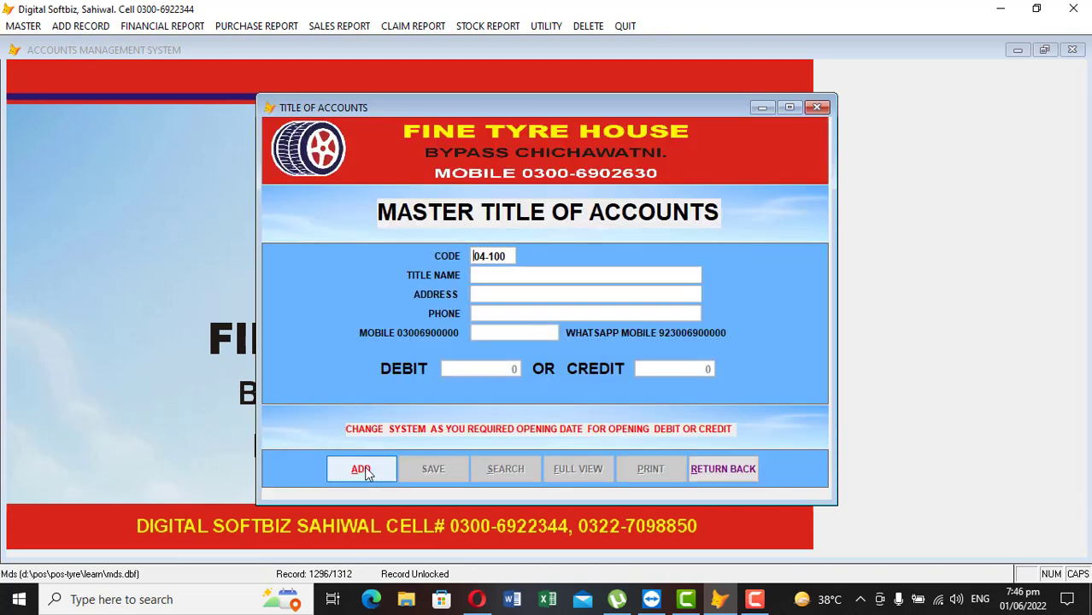
text(0410)
key(Return)
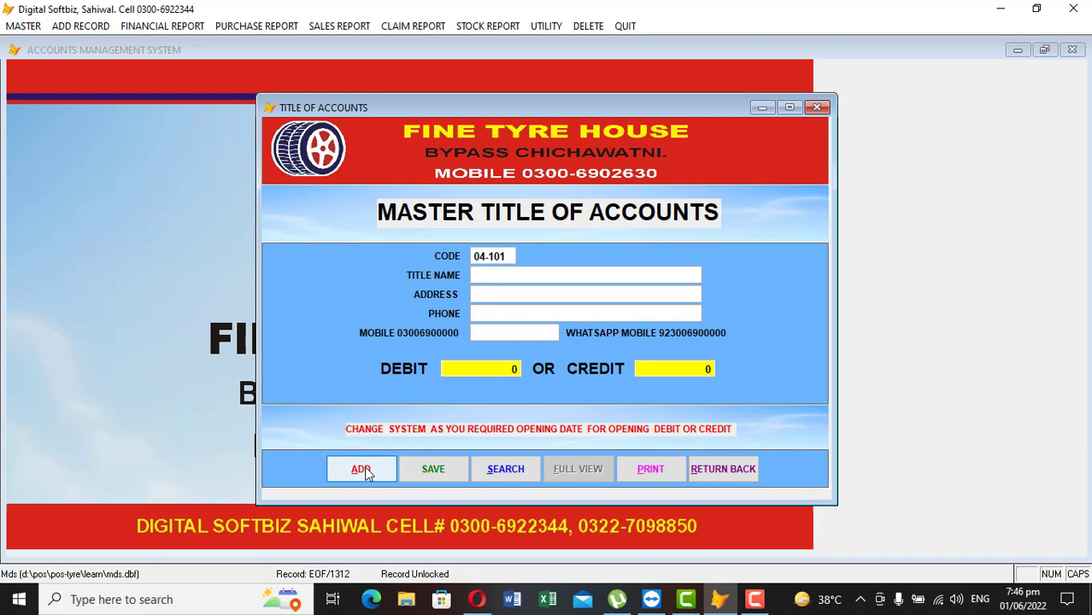
text(ISLAM DEEN TYRE)
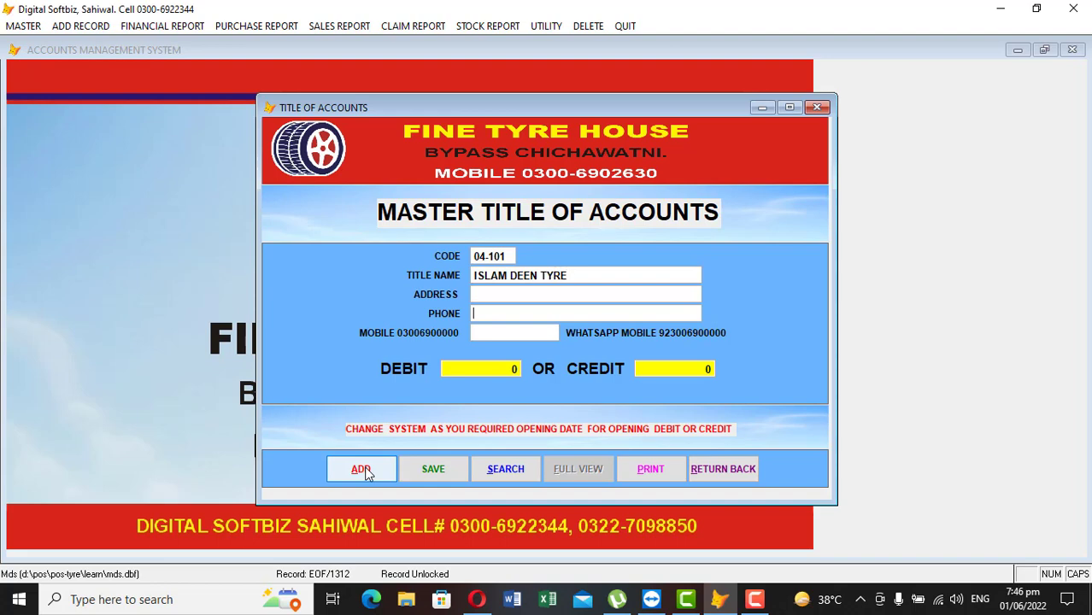
text(LAHORE)
text(034444444)
key(Return)
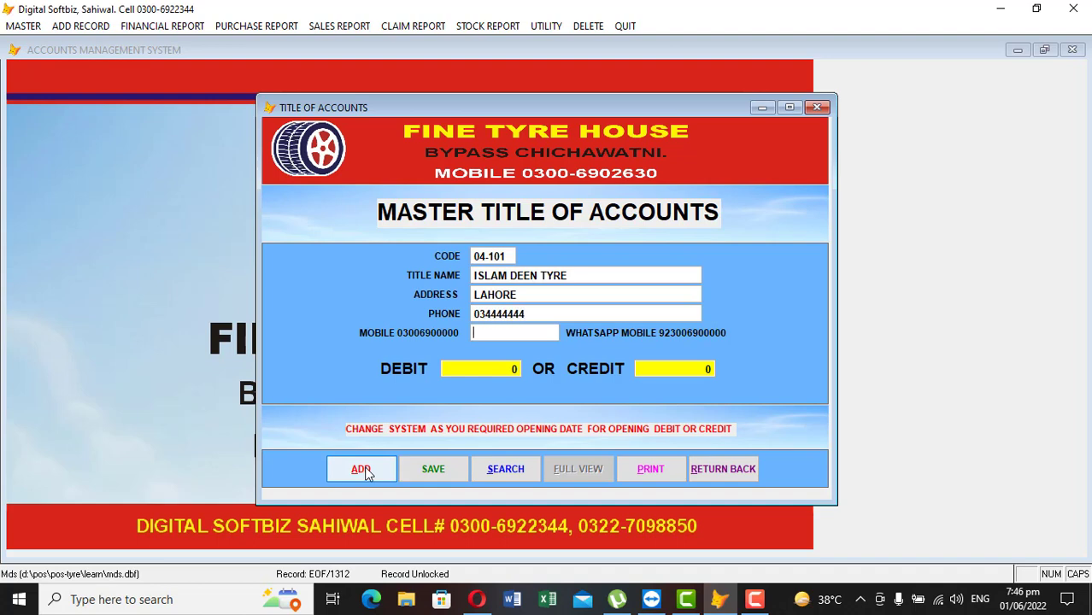
Fill in the account's WhatsApp mobile number, set its opening credit to 300,000 and save the record
text(923444444)
key(Return)
text(3000000 0)
key(Return)
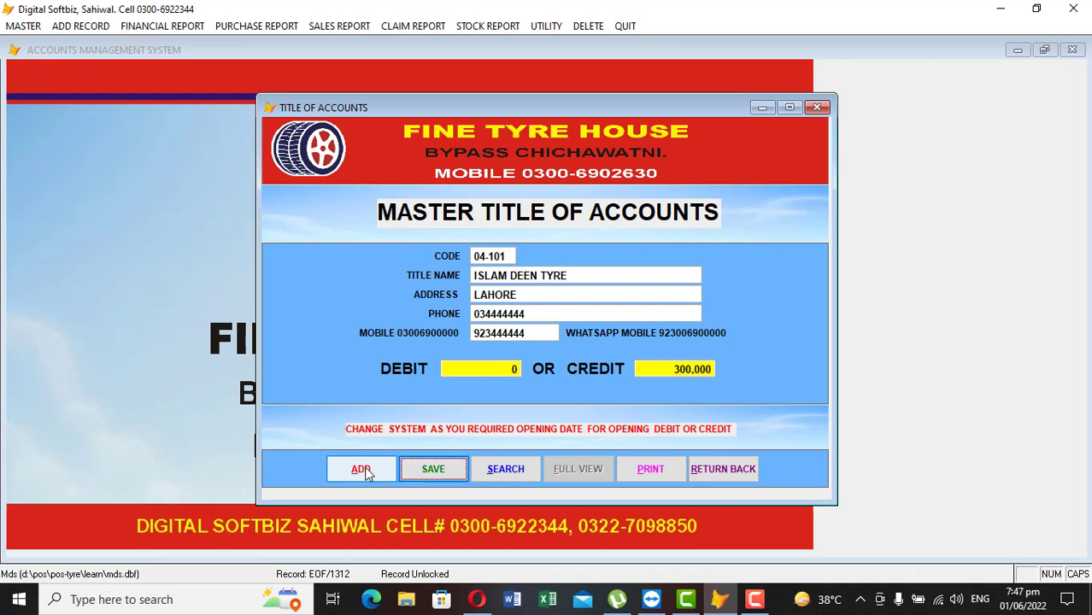
key(Return)
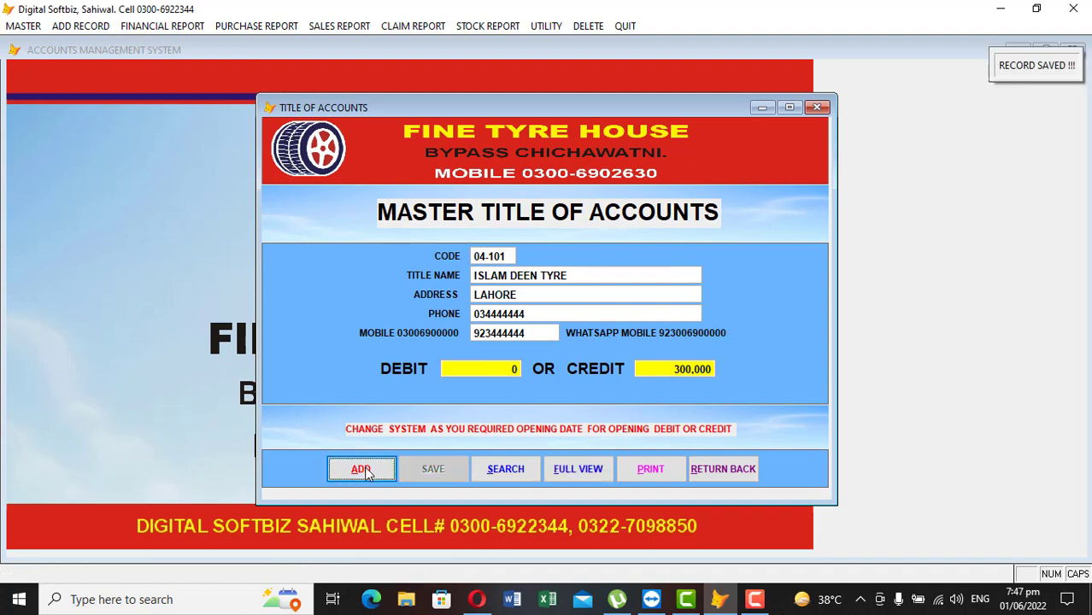
click(362, 470)
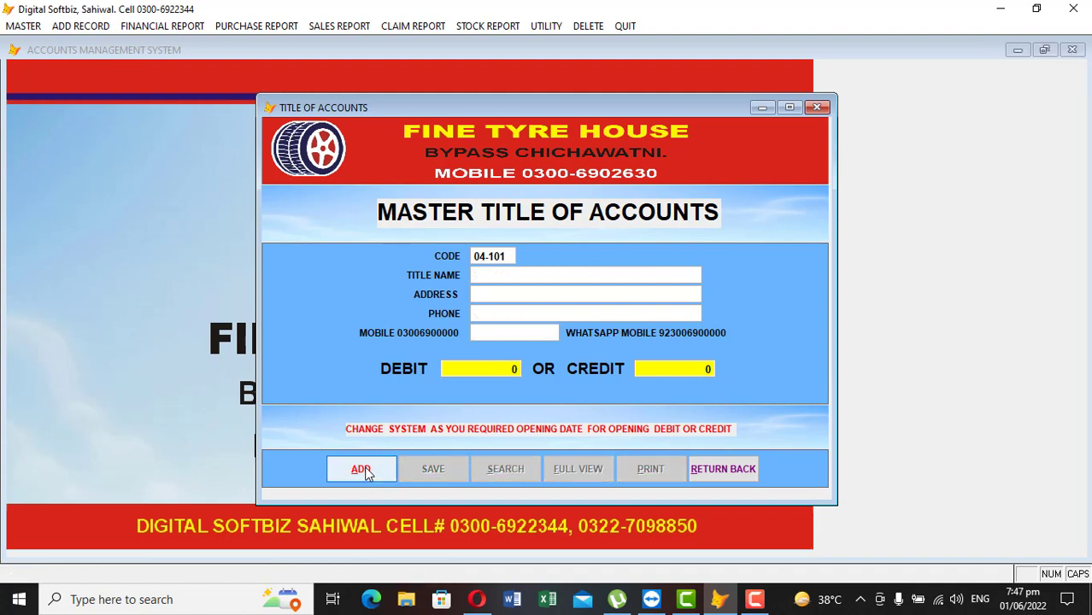
text(05-001)
key(Return)
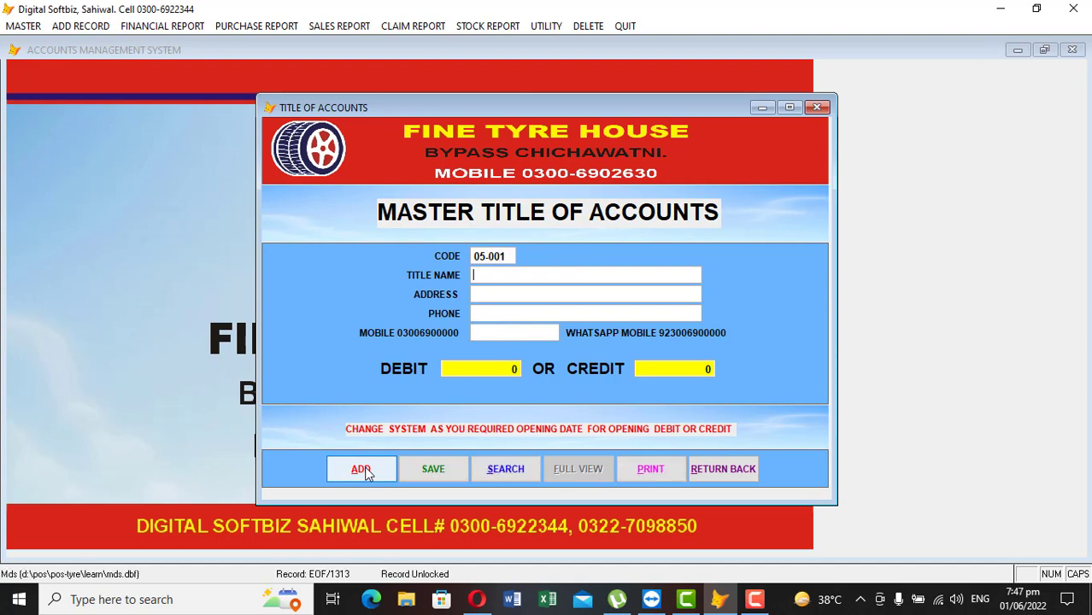
Try code 05-002 for a new receivable account and look through the existing 05 codes down to the last one used
click(348, 471)
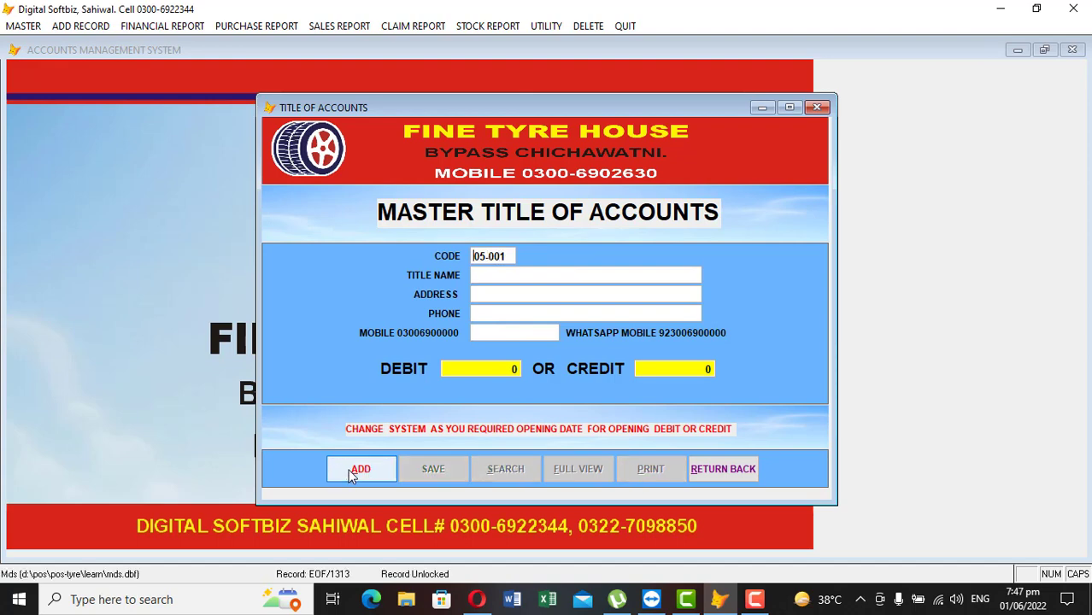
text(05002)
key(Return)
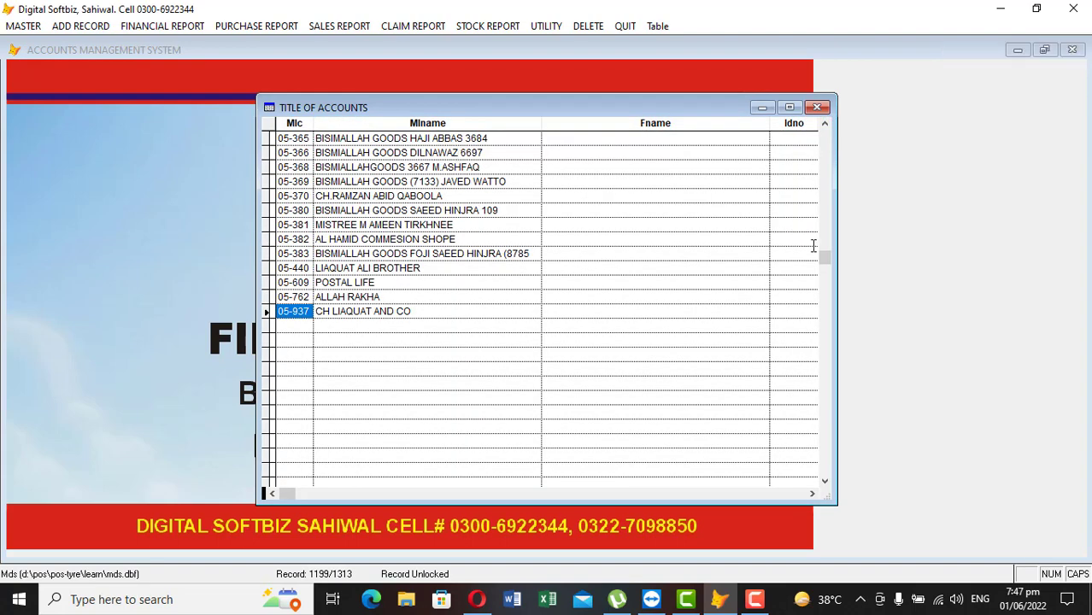
drag(825, 261, 826, 158)
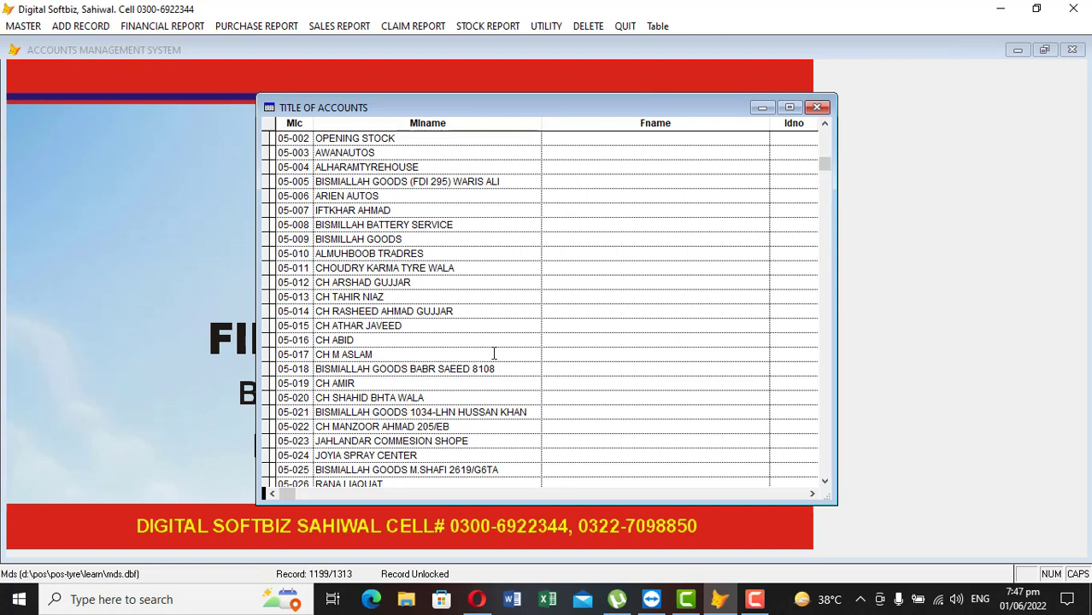
scroll(494, 354, down, 5)
drag(825, 171, 822, 309)
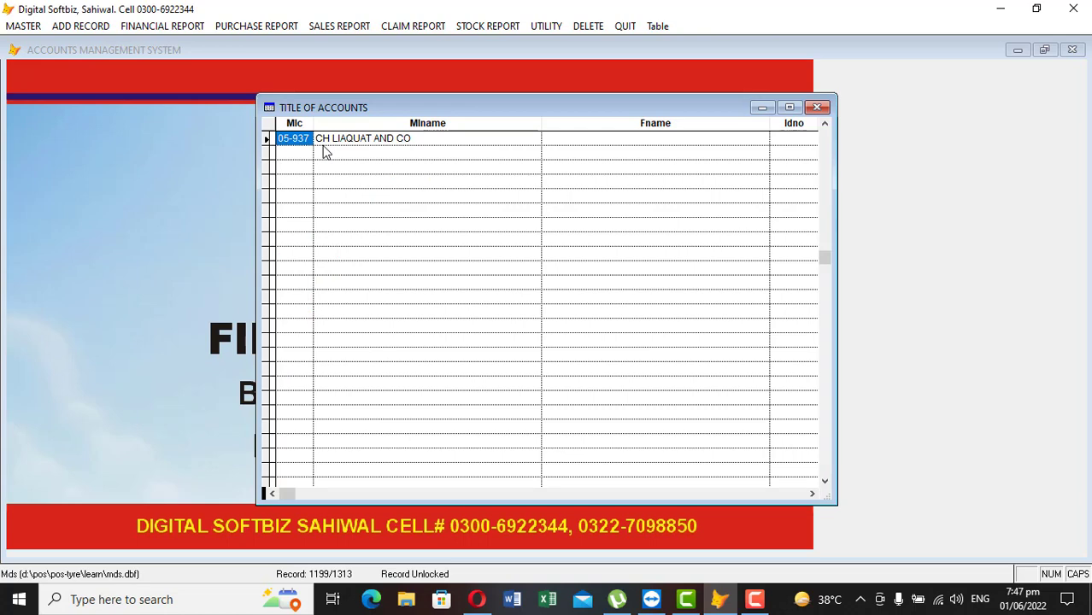
Close the existing accounts list and start a new receivable account with code 05-938
key(Escape)
click(376, 469)
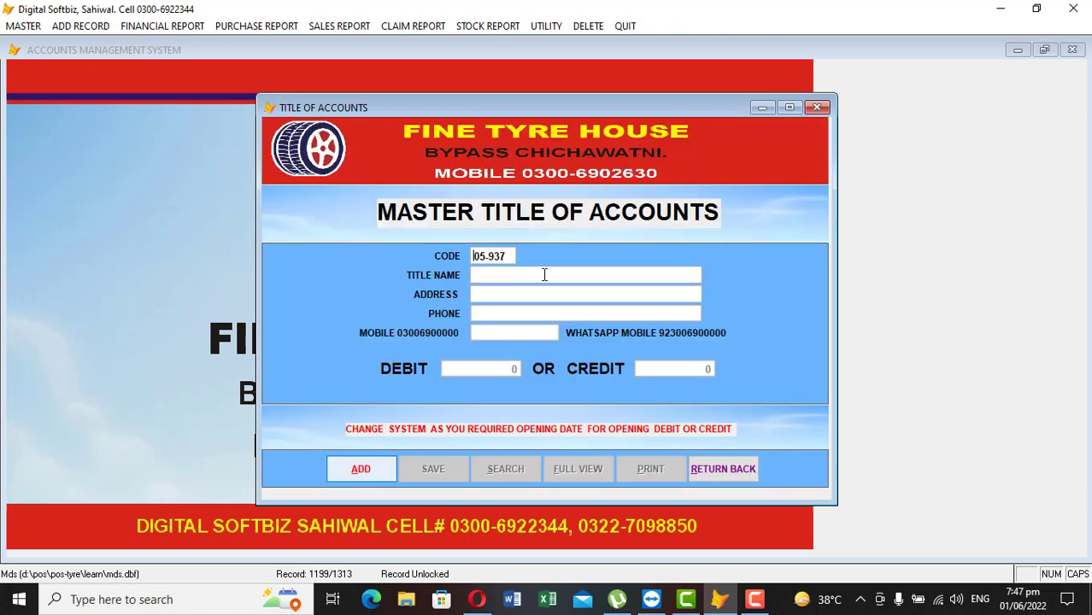
key(Right)
key(Right)
key(Right)
key(Right)
key(Right)
key(Right)
key(BackSpace)
text(9)
key(Return)
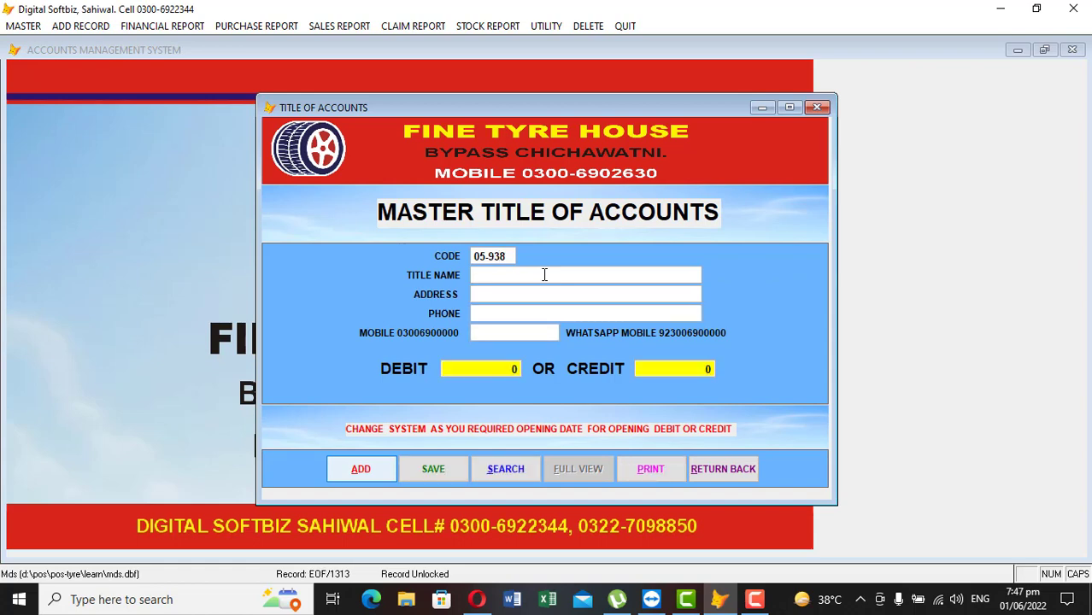
Enter the customer's name as title, address SWL and an opening debit of 20,000, save the account and leave the form
text(JAMIL SWL)
key(Return)
text(20000)
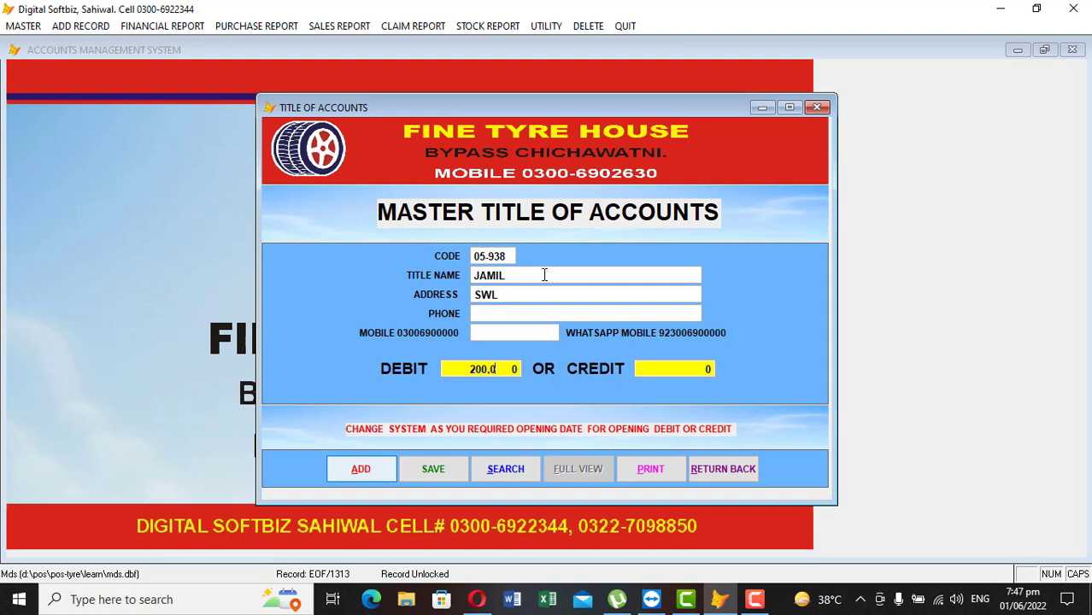
key(Return)
key(Return)
key(Return)
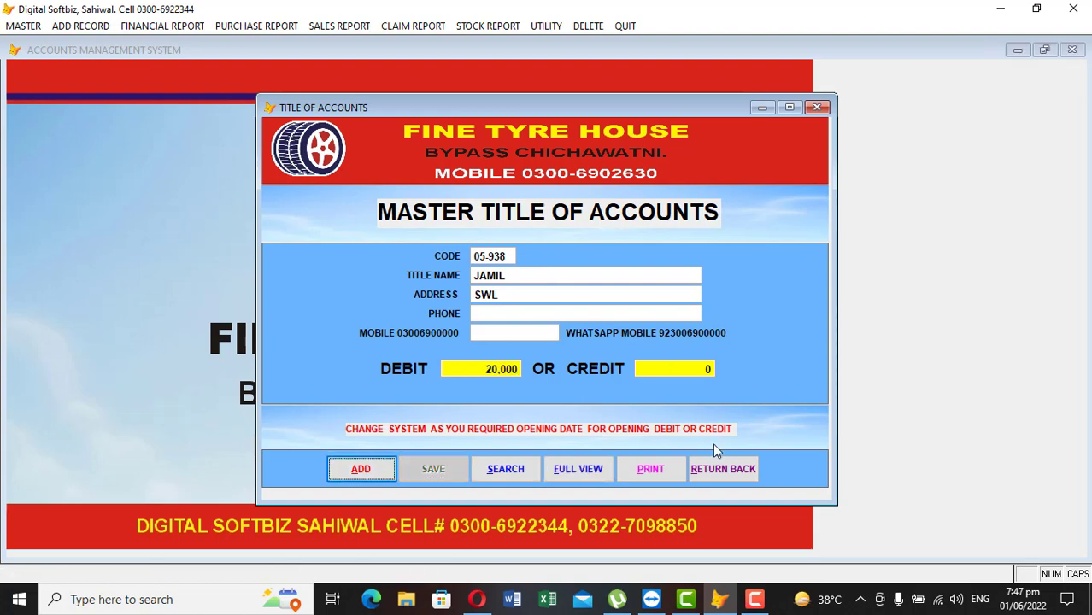
click(742, 470)
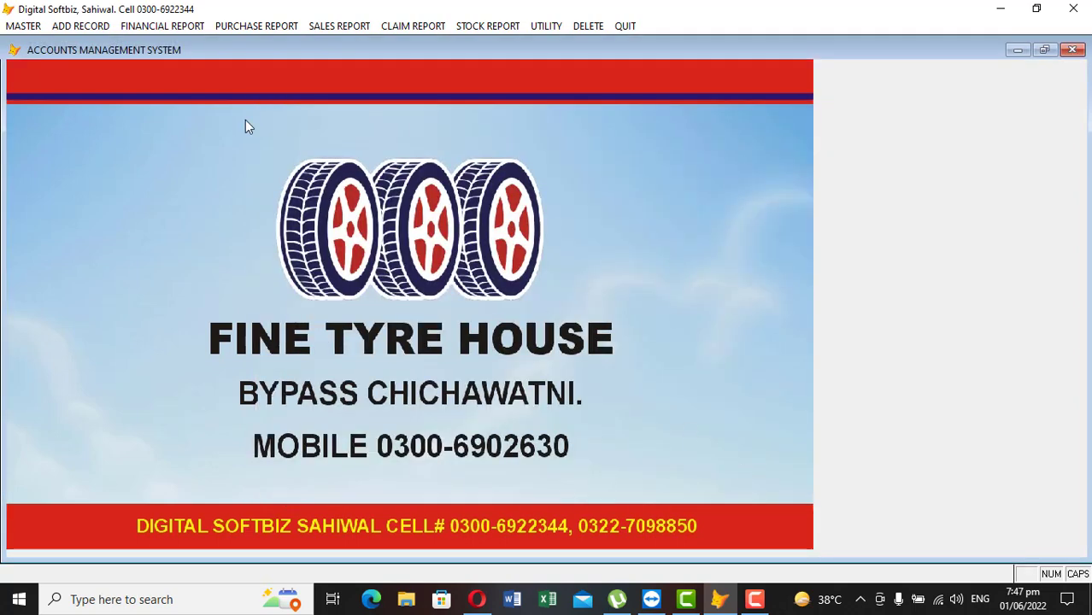
Preview the ledger of the ISLAM DEEN TYRE account on screen, check its opening balance and close the report
click(162, 26)
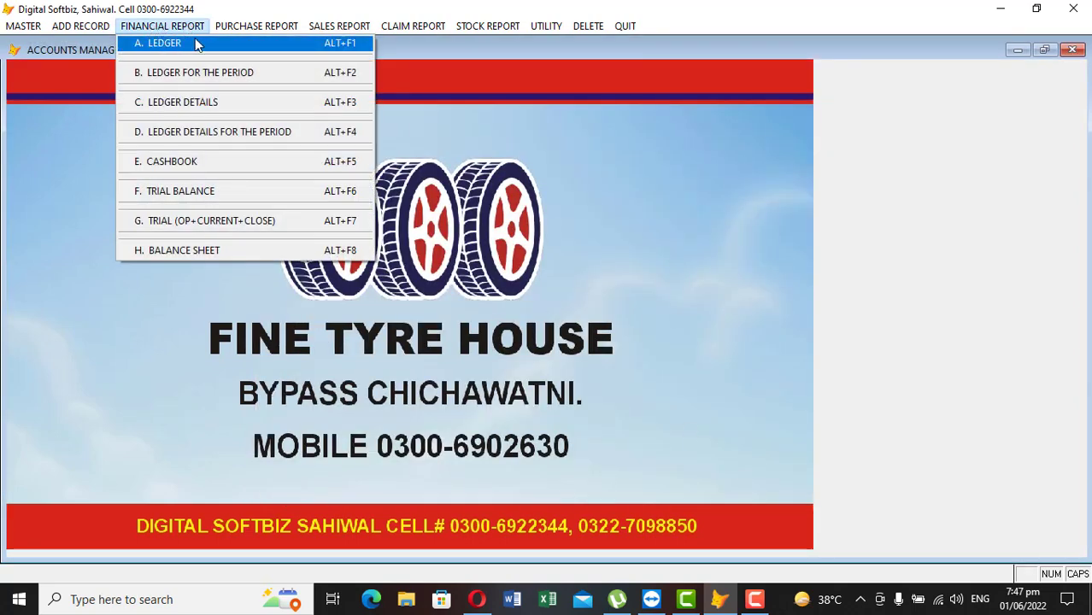
click(195, 43)
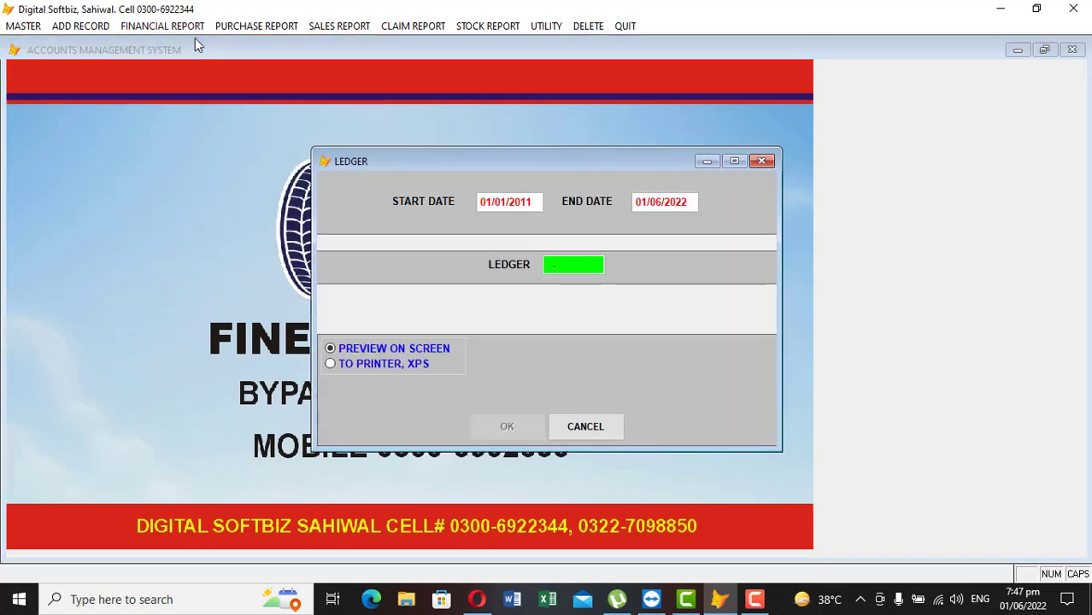
key(Return)
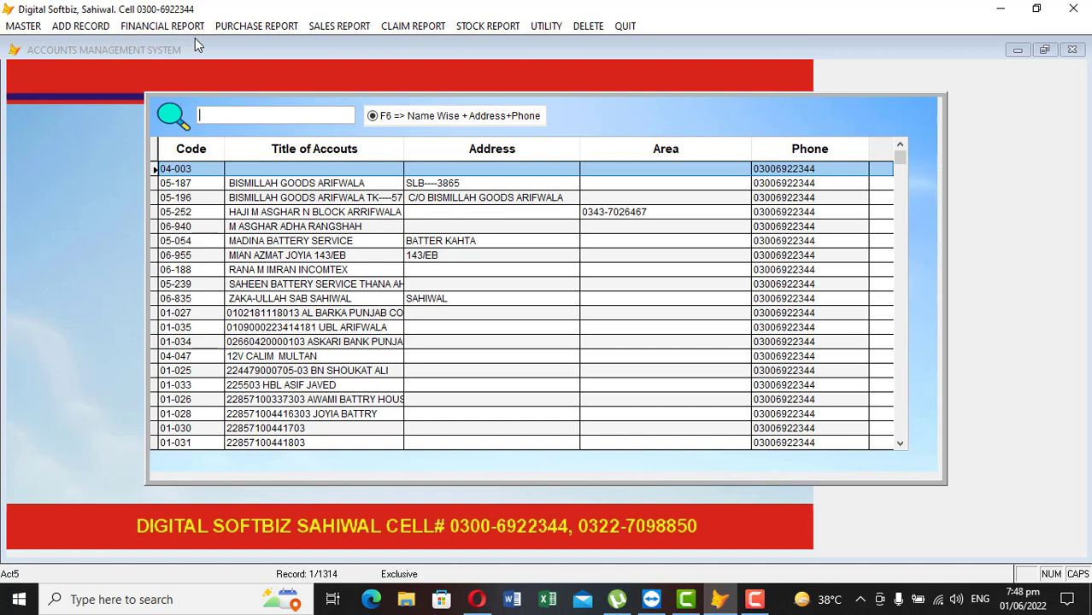
text(ISL)
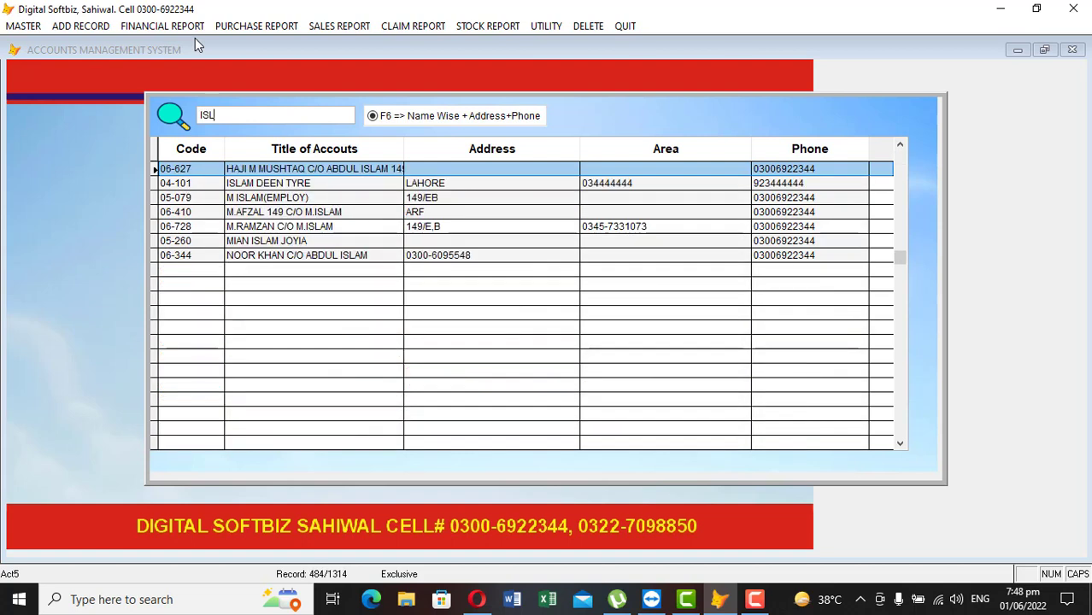
key(Down)
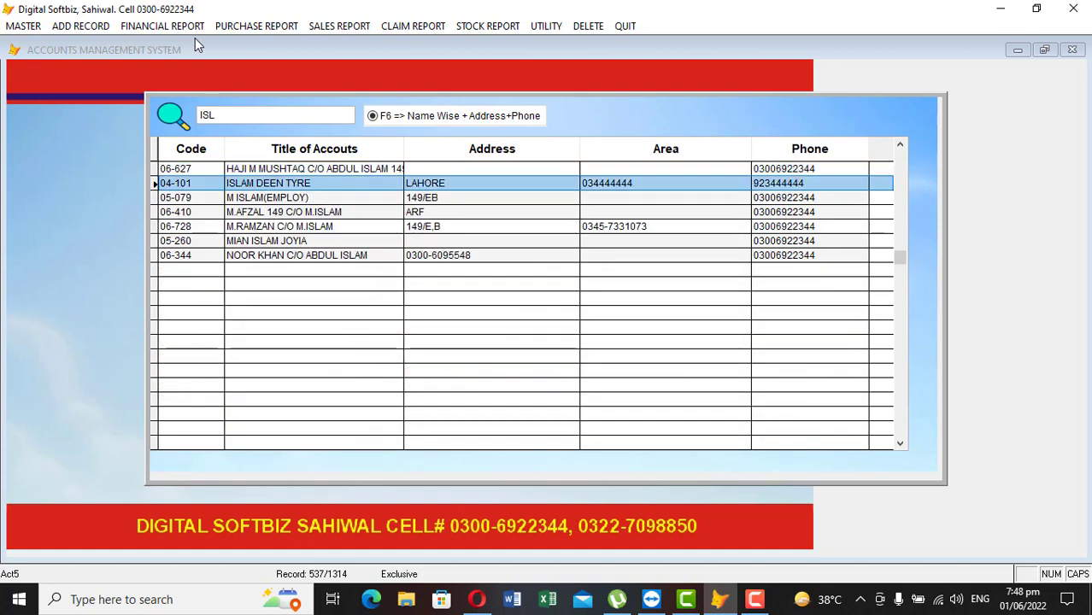
key(Return)
key(Return)
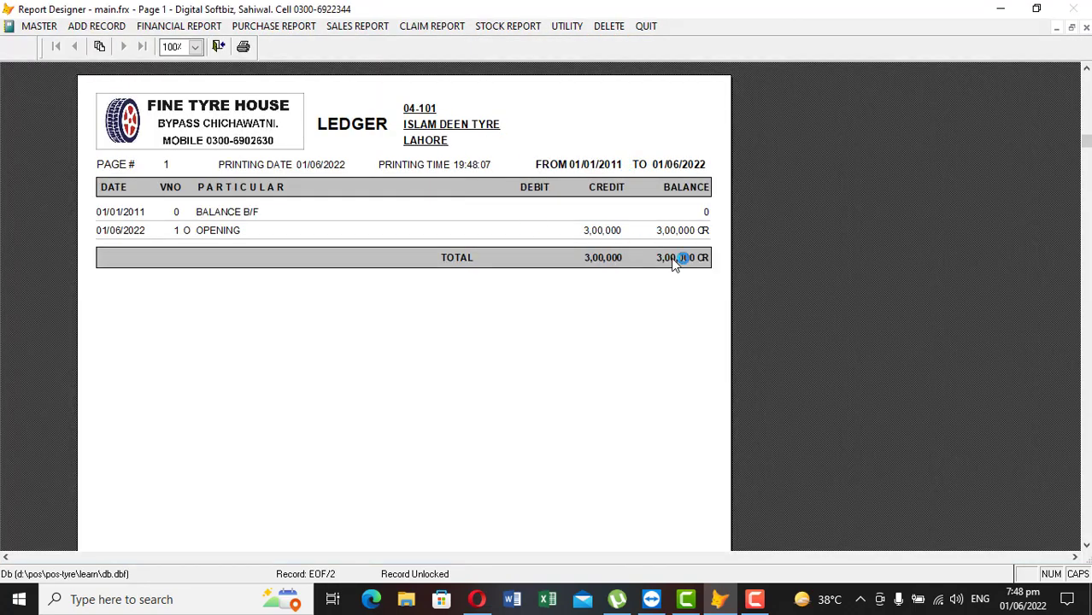
key(Escape)
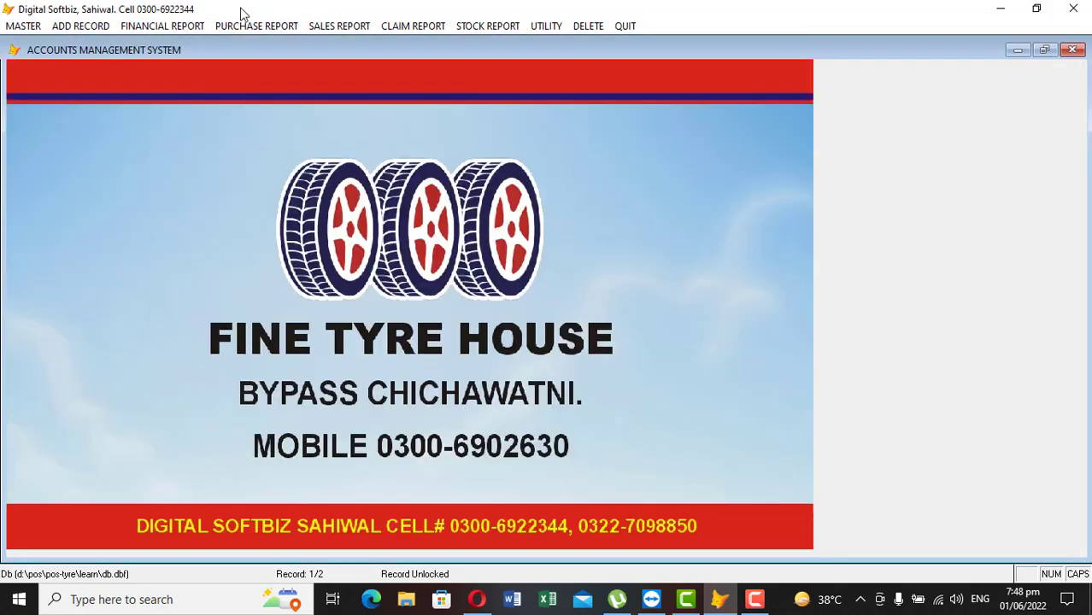
Preview the ledger of the new receivable account 05-938, check its opening balance and close the report
click(163, 26)
click(205, 42)
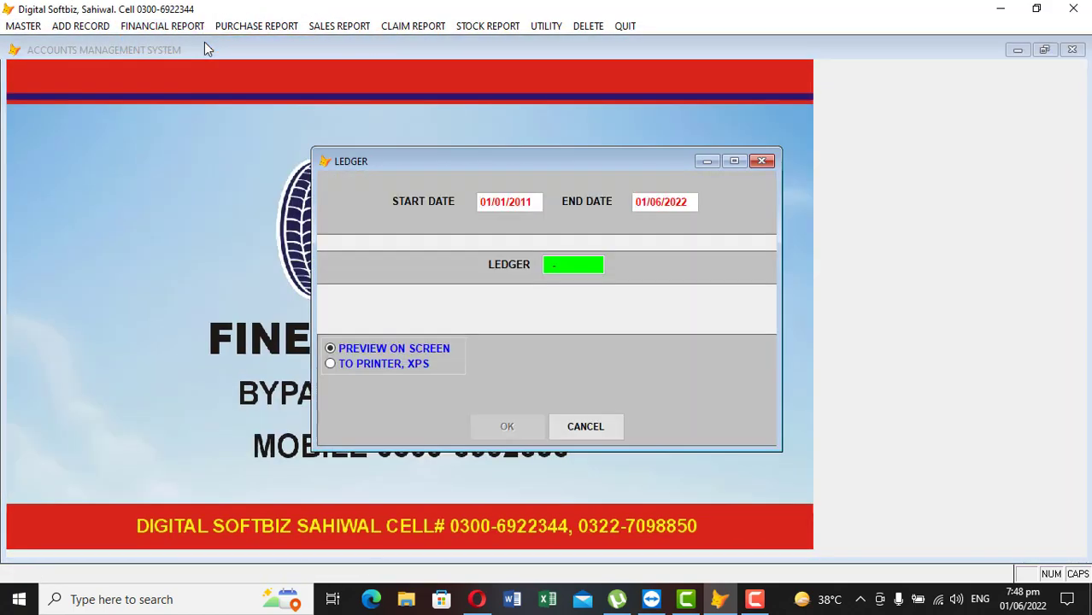
text(JAM)
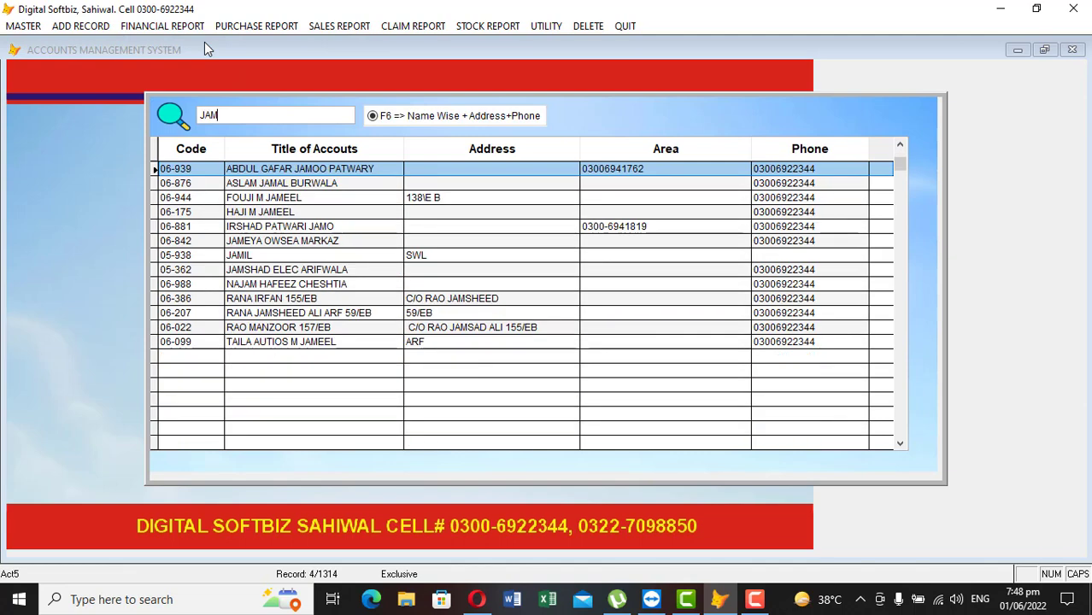
text(IL)
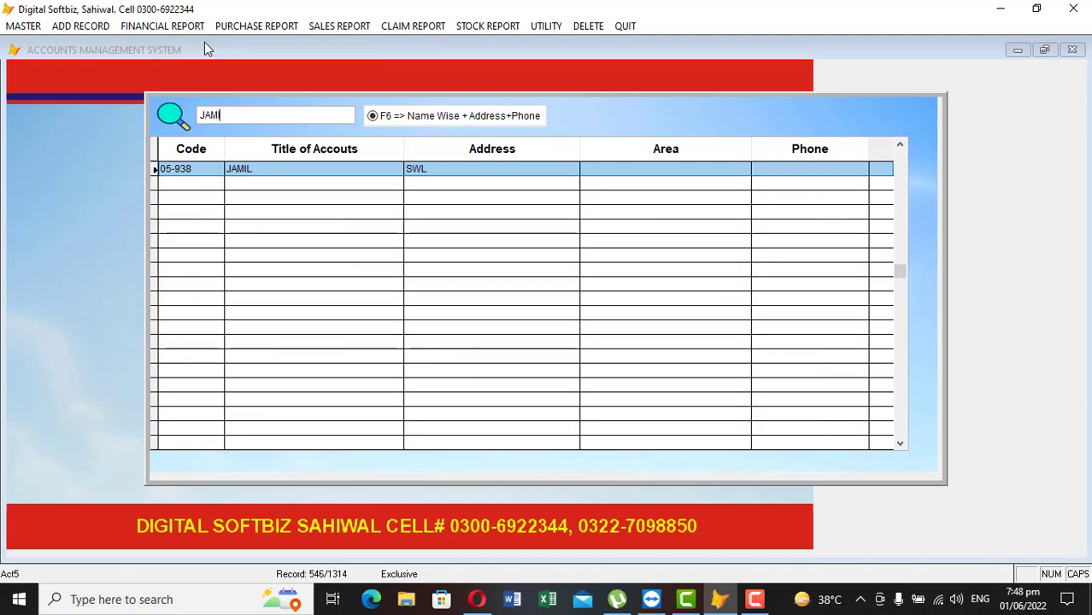
key(Return)
key(Return)
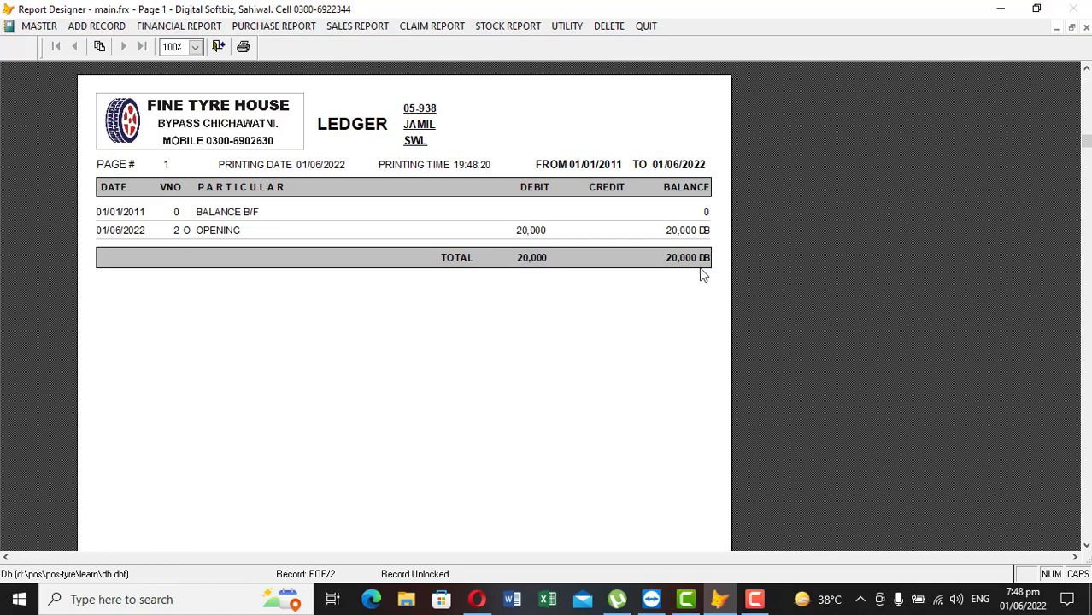
key(Escape)
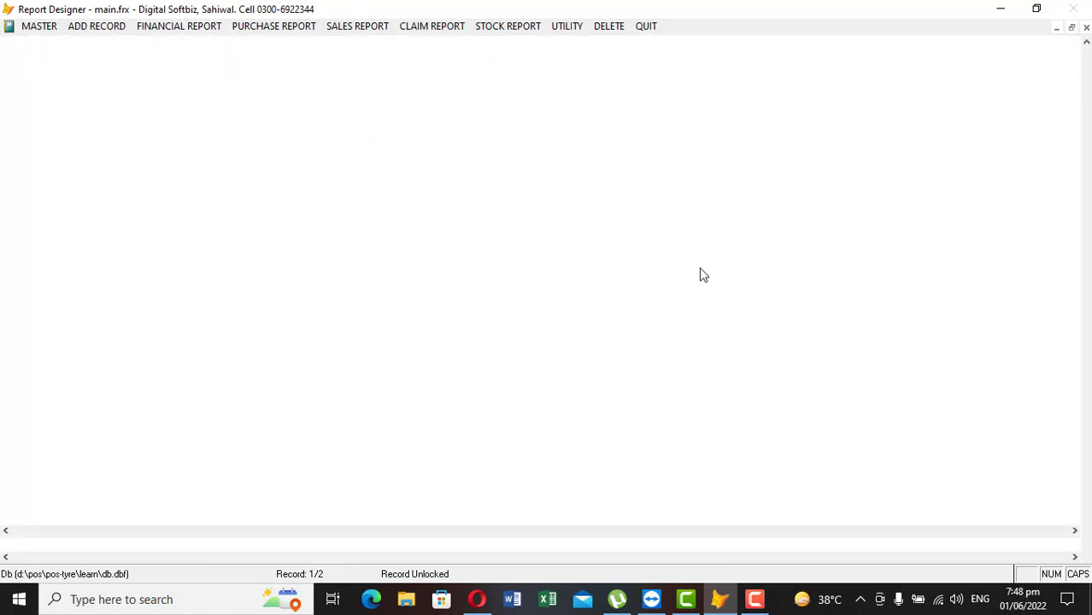
Try to view the cashbook report and the ledger of the CASH BOOK account, closing the ledger request
click(150, 26)
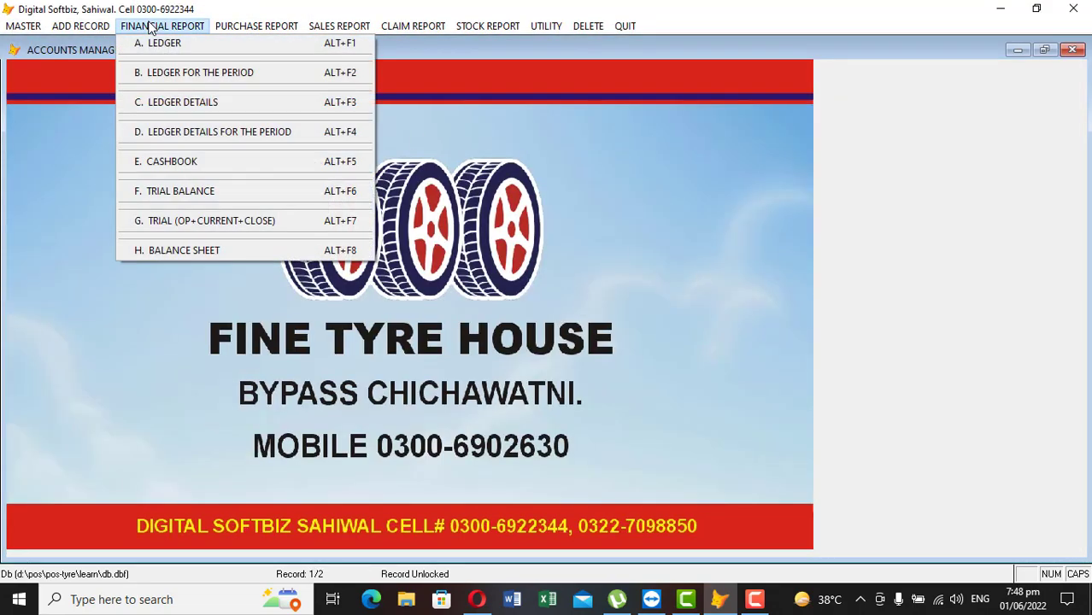
click(198, 162)
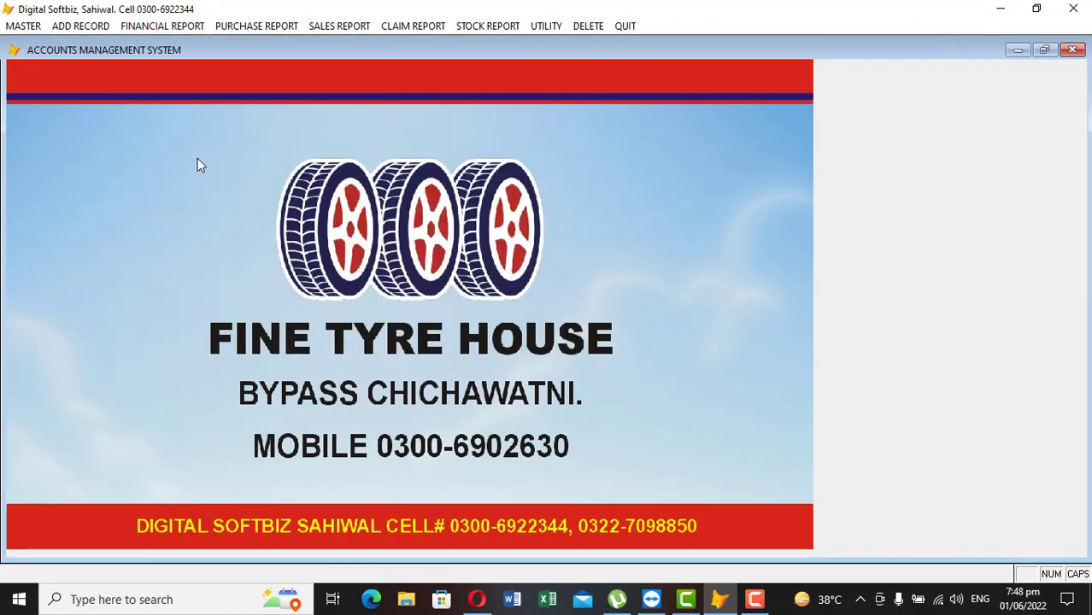
click(151, 28)
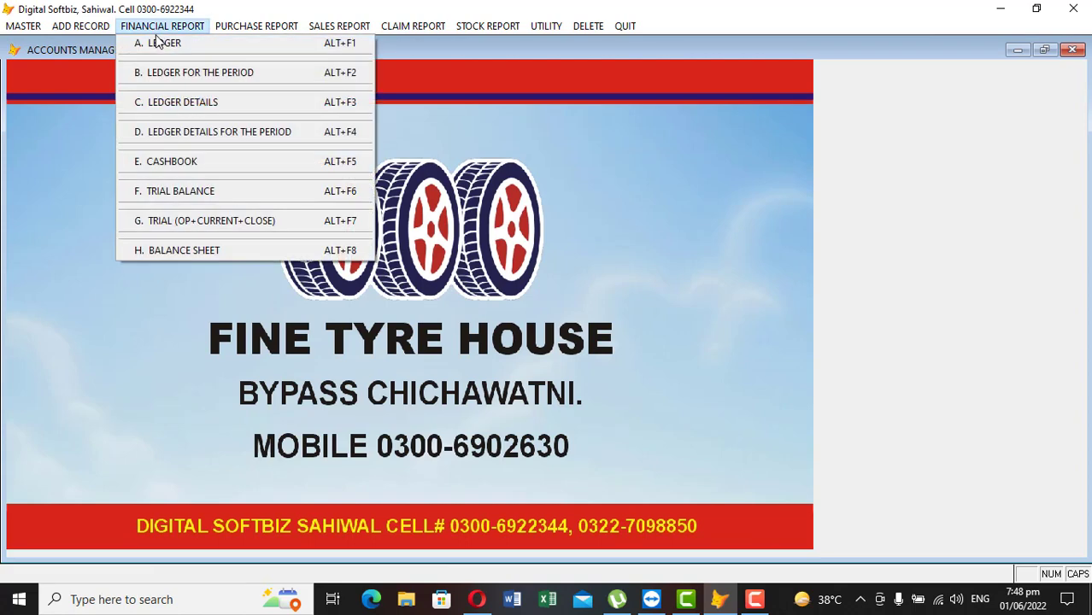
click(157, 40)
key(Return)
text(CAS)
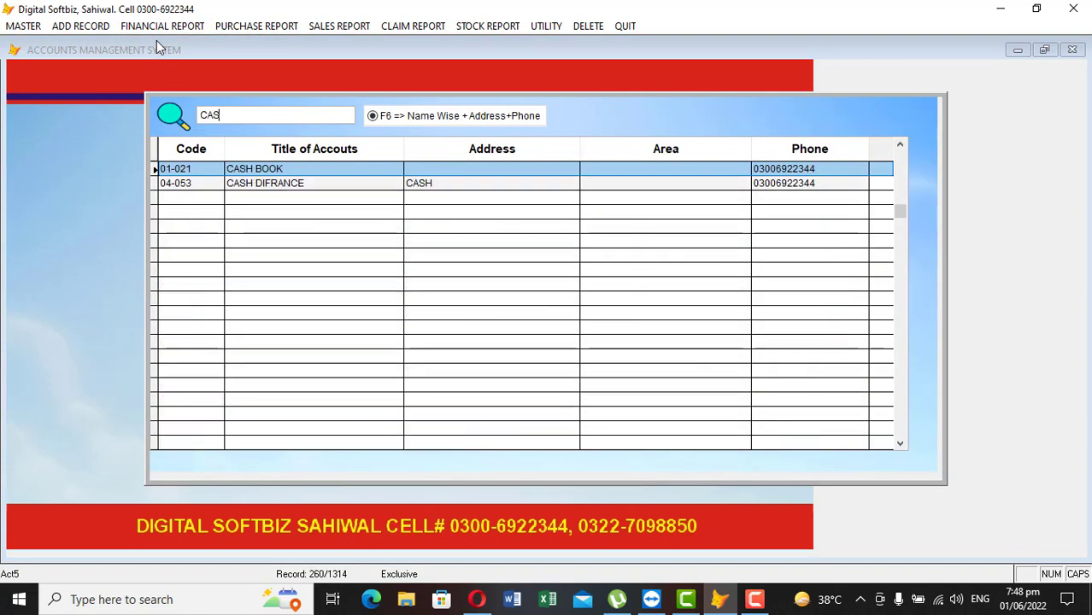
key(Return)
key(Return)
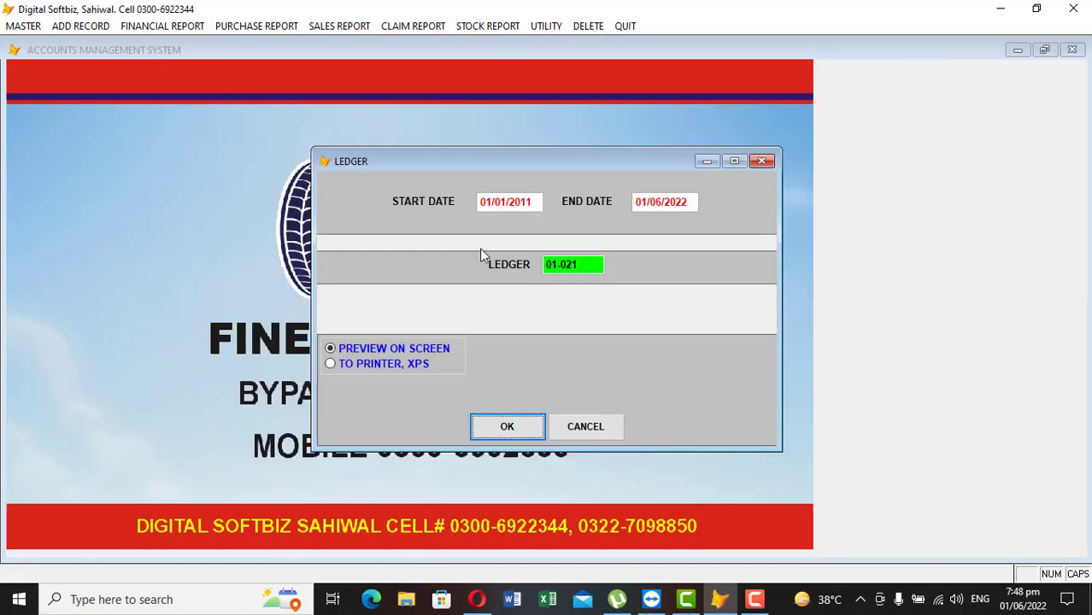
click(594, 424)
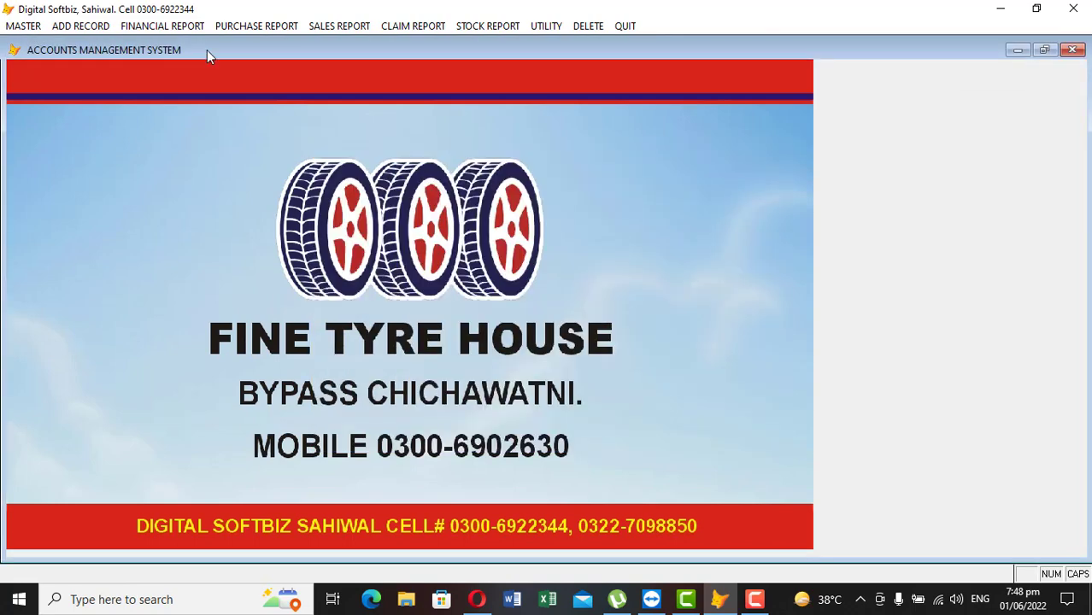
Start a new cash receipt voucher and choose the receivable account 05-938 as the credited account
click(74, 27)
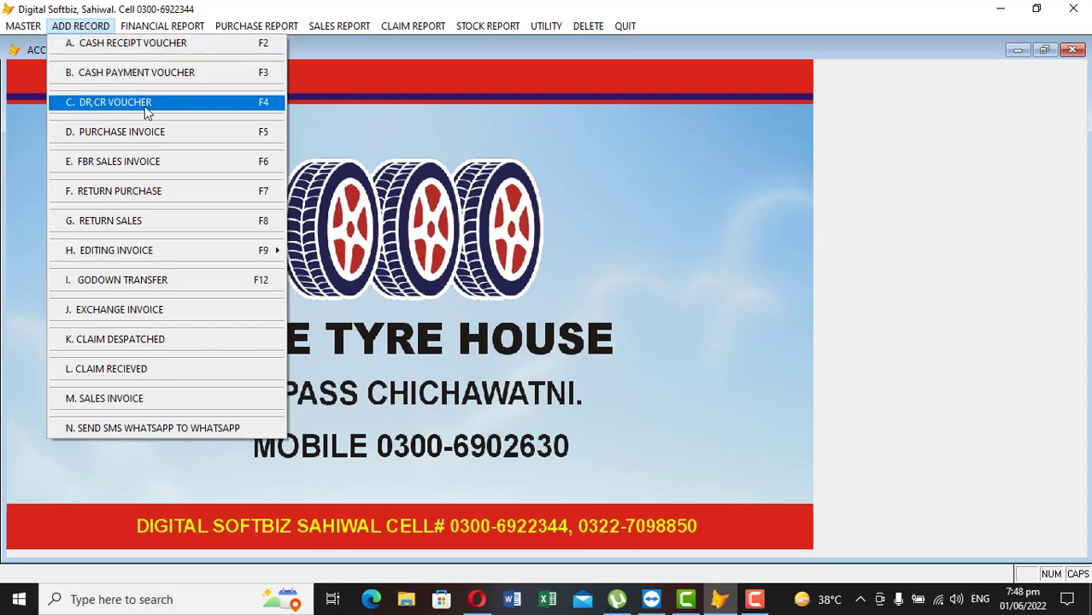
mouse_move(148, 26)
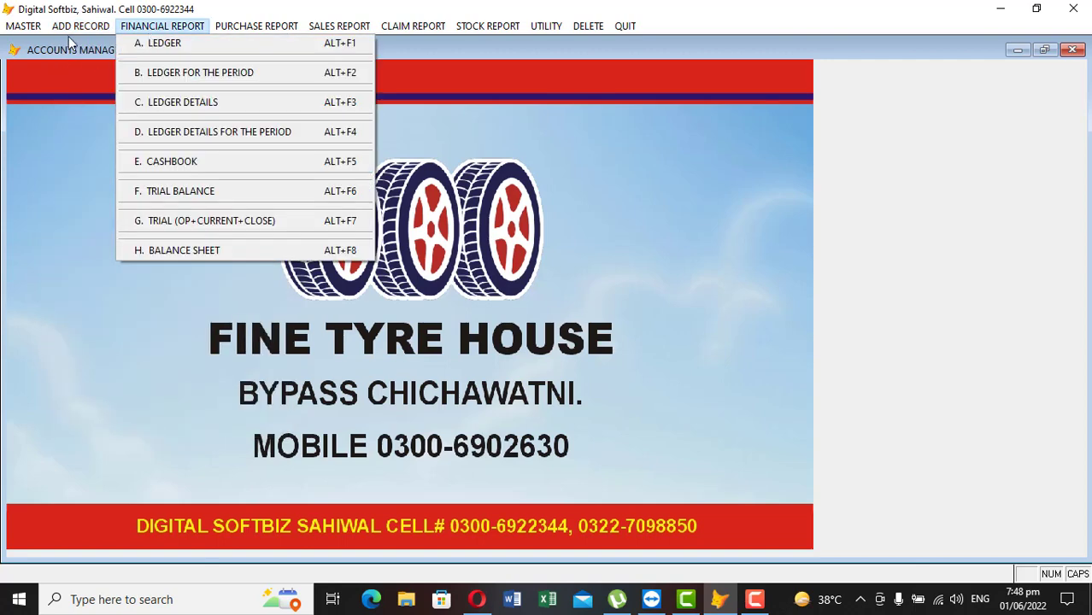
mouse_move(80, 26)
click(87, 44)
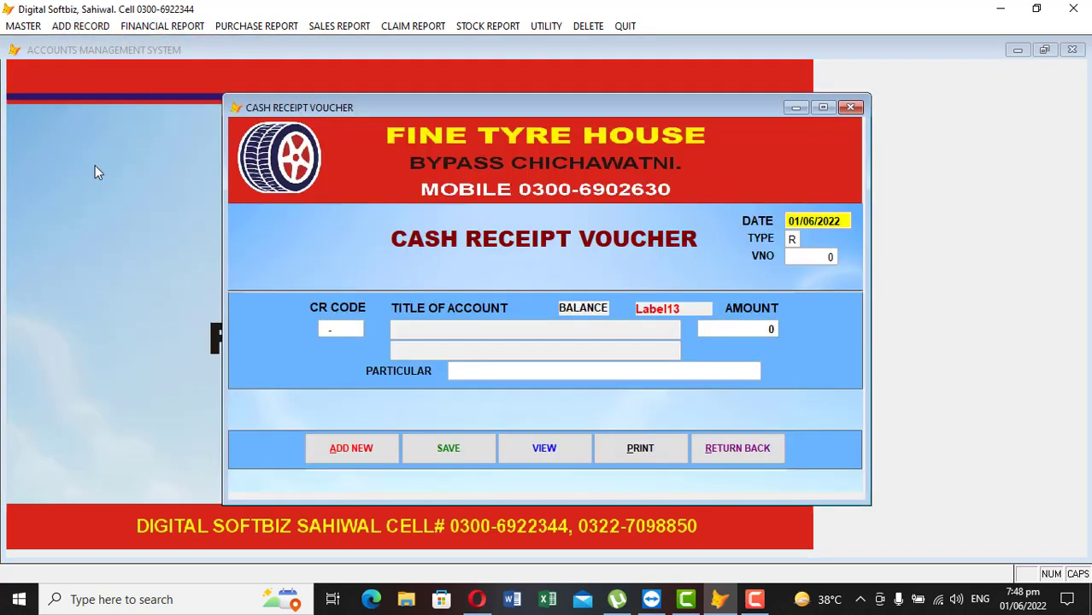
key(Return)
key(Return)
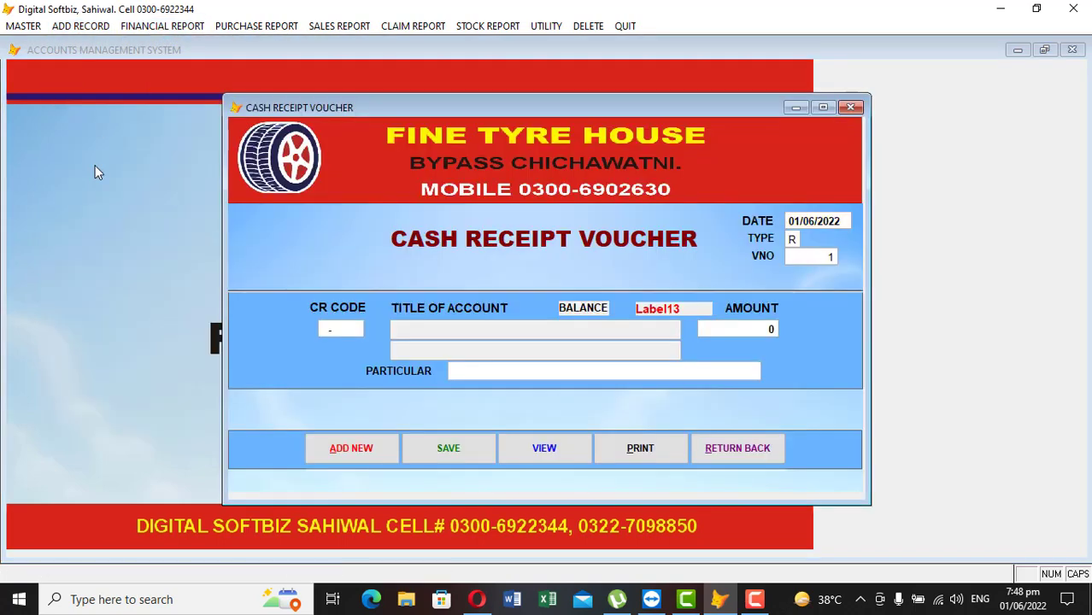
key(Return)
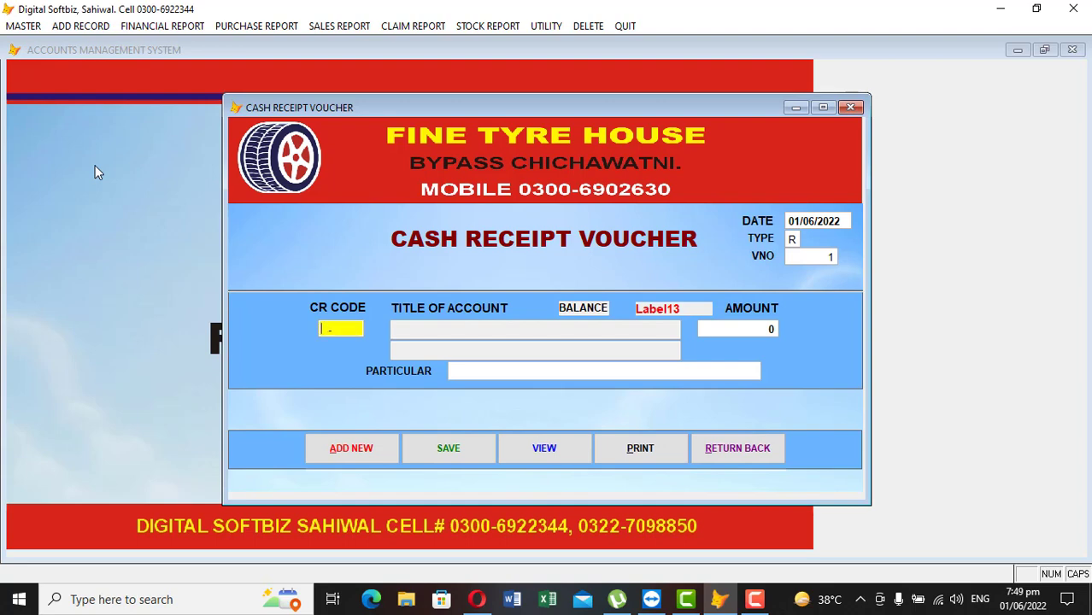
key(Return)
text(JA)
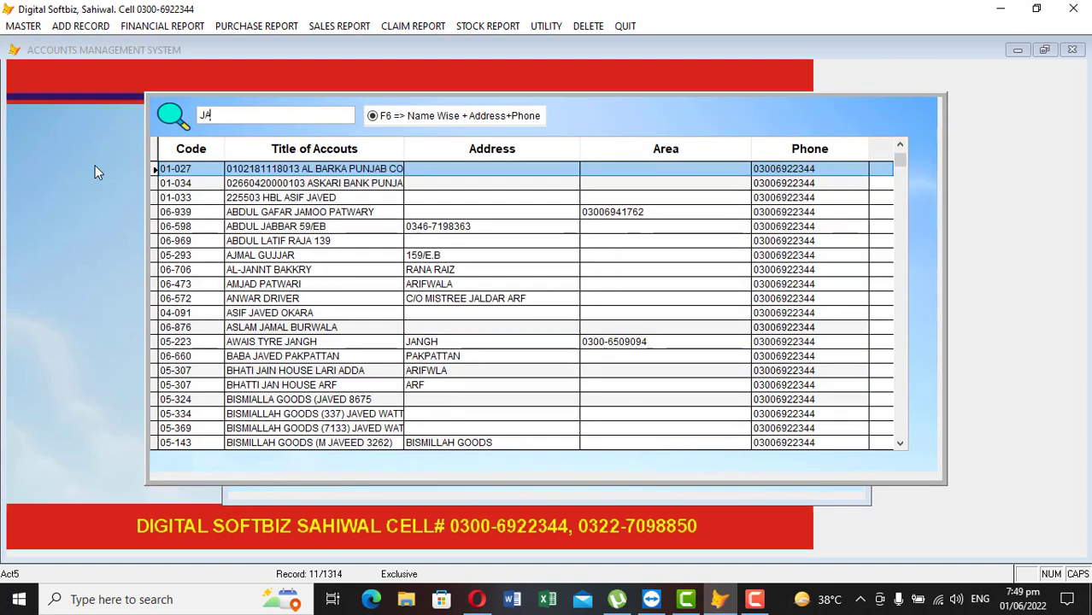
text(MIL)
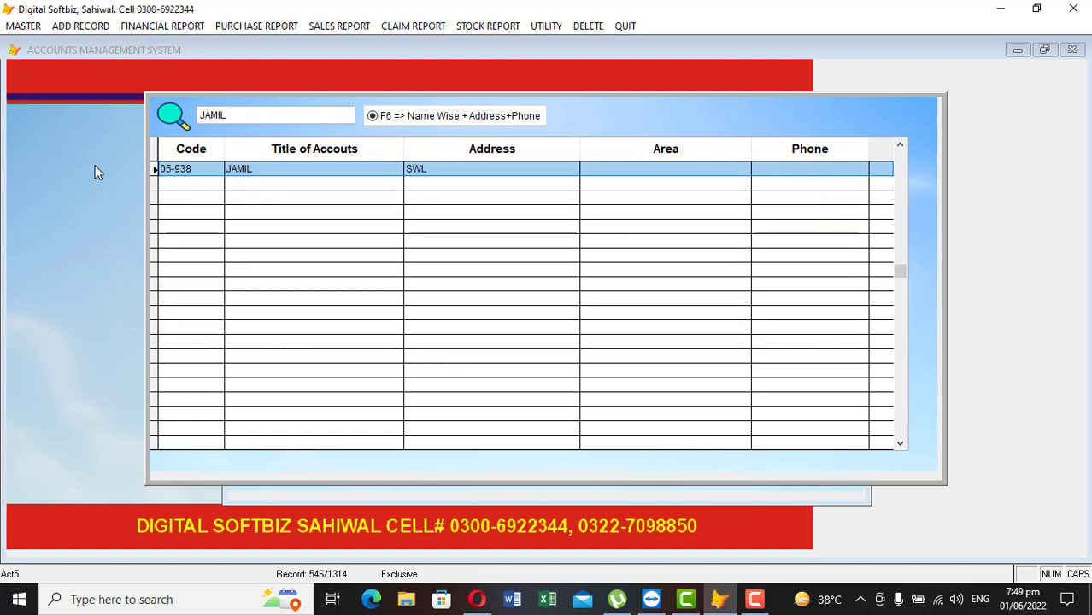
key(Return)
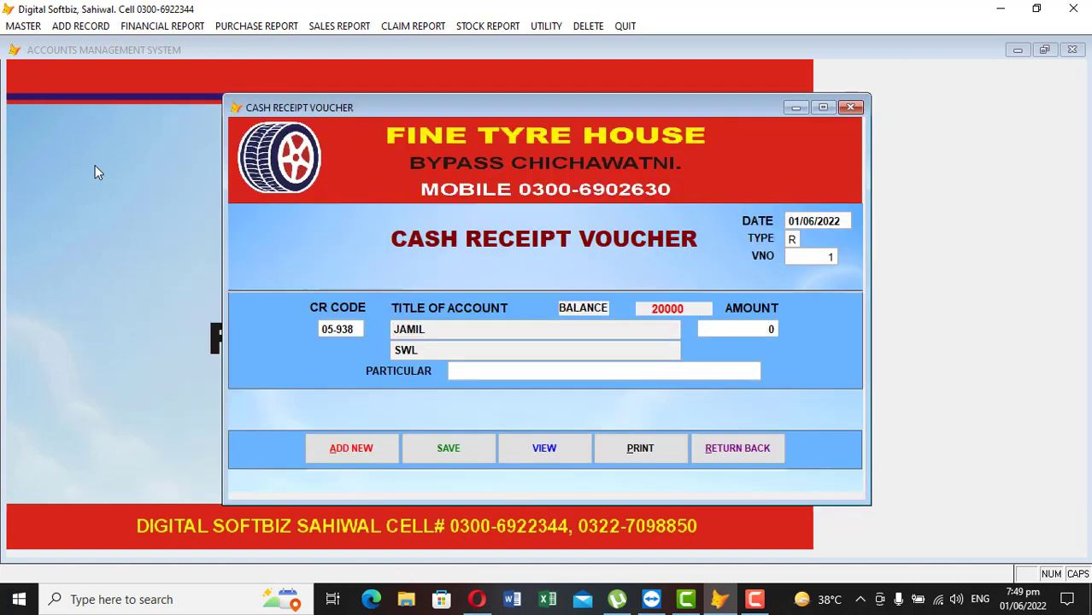
Set the receipt amount to 10,000 with the particular CASH, save the voucher and leave the form
key(Return)
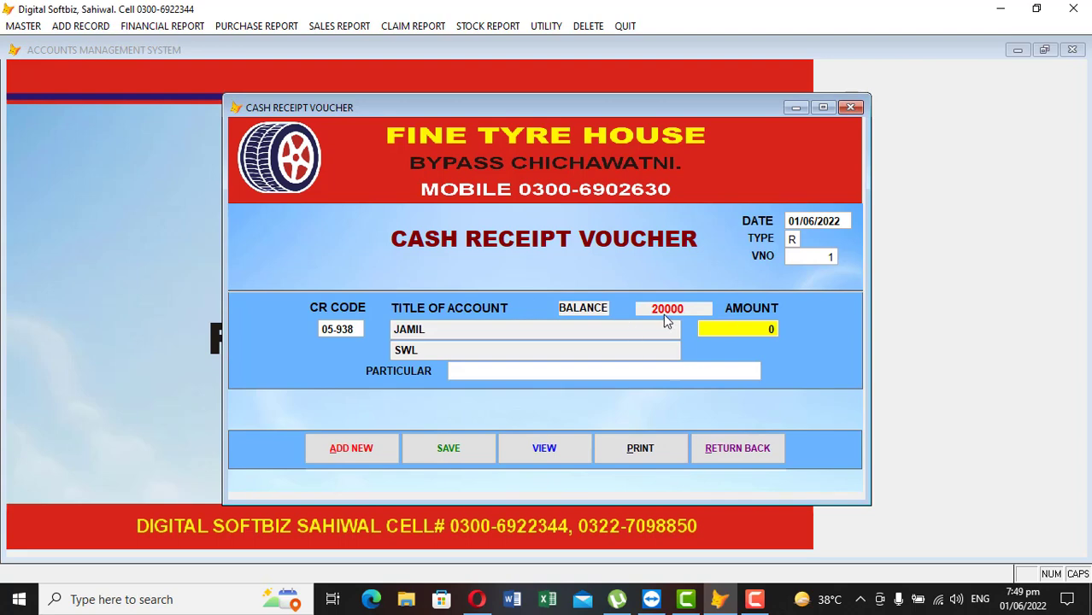
text(10000)
key(Return)
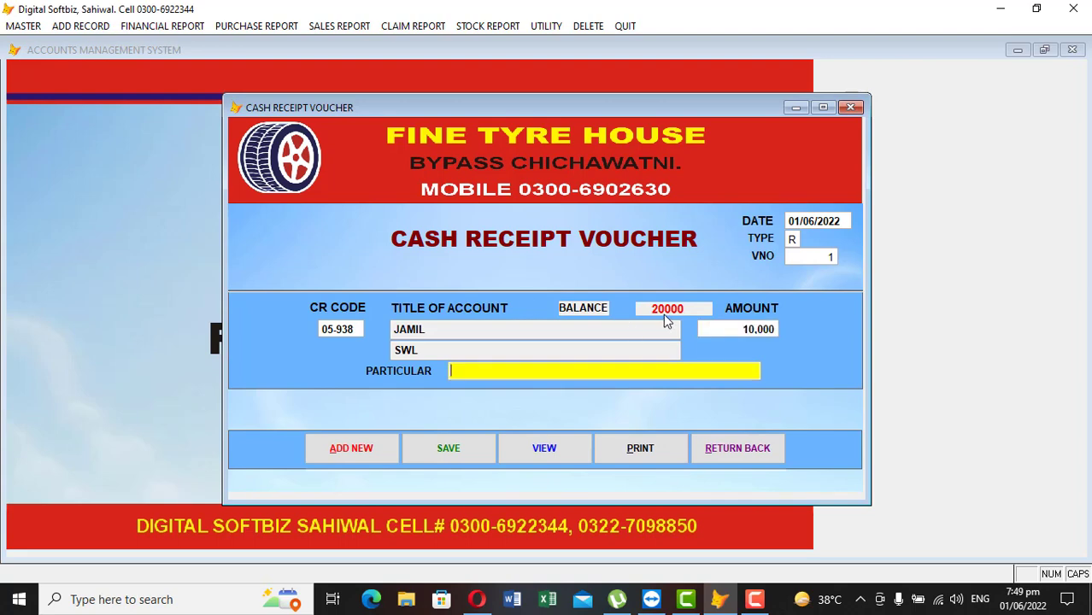
text(CASH)
key(Return)
key(Return)
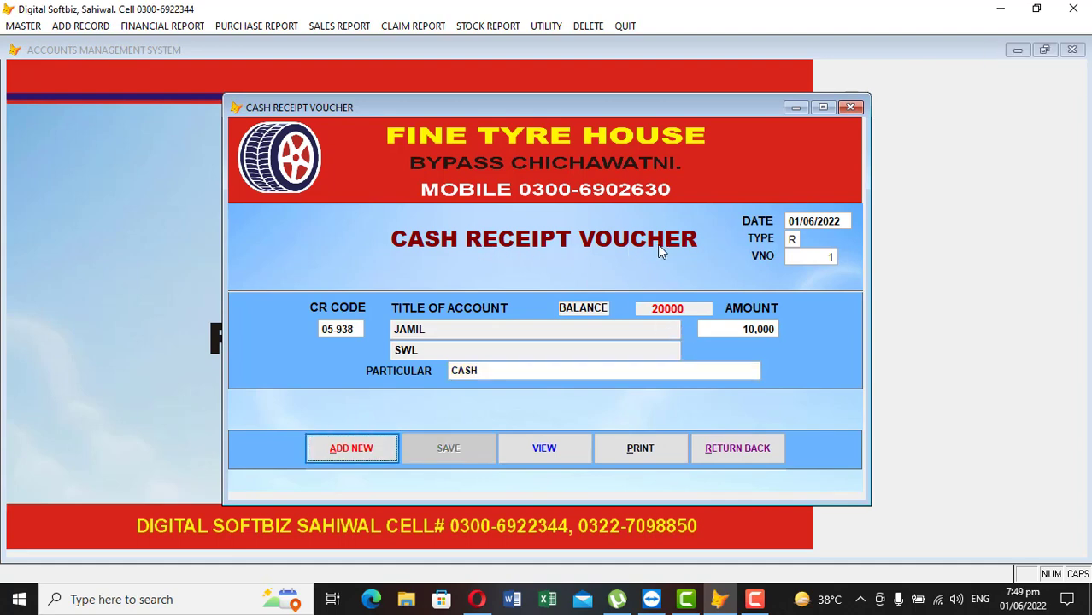
click(774, 457)
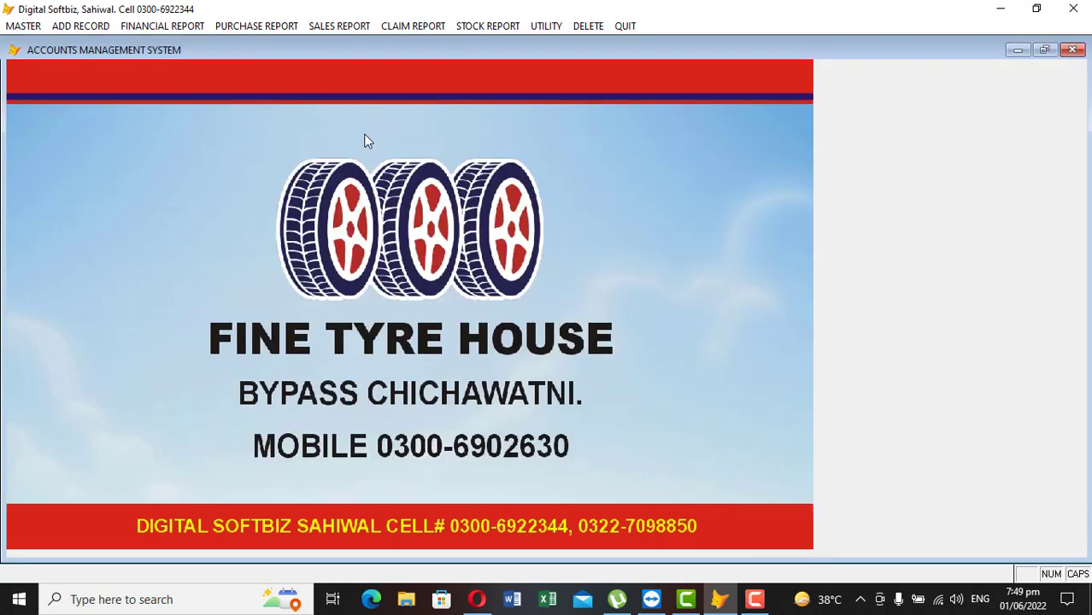
View the cashbook report for 01/06/2022, check the cash receipt entry and close the report
click(164, 25)
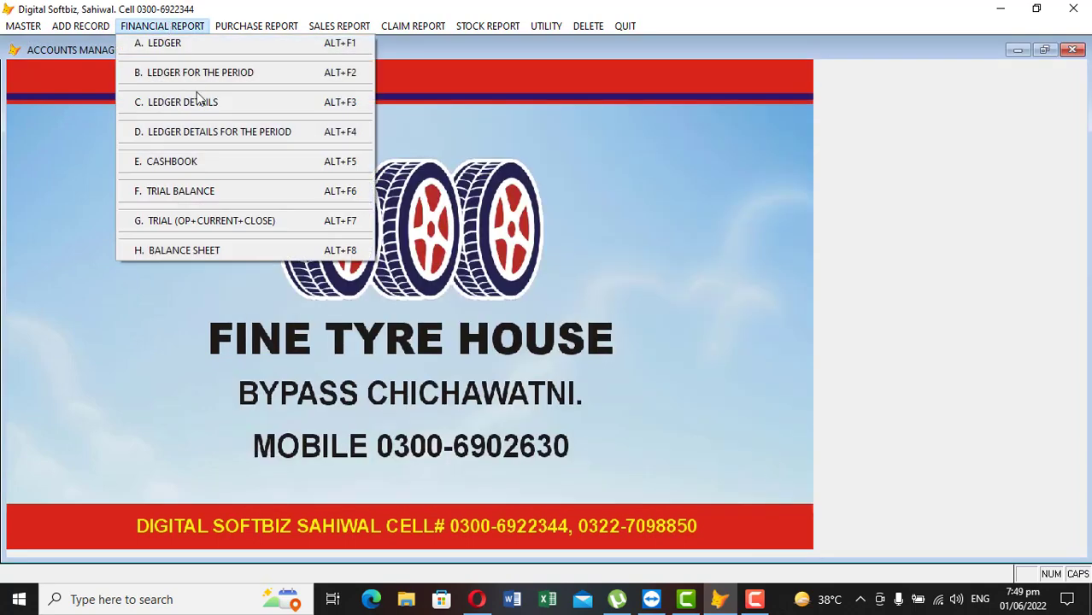
click(200, 162)
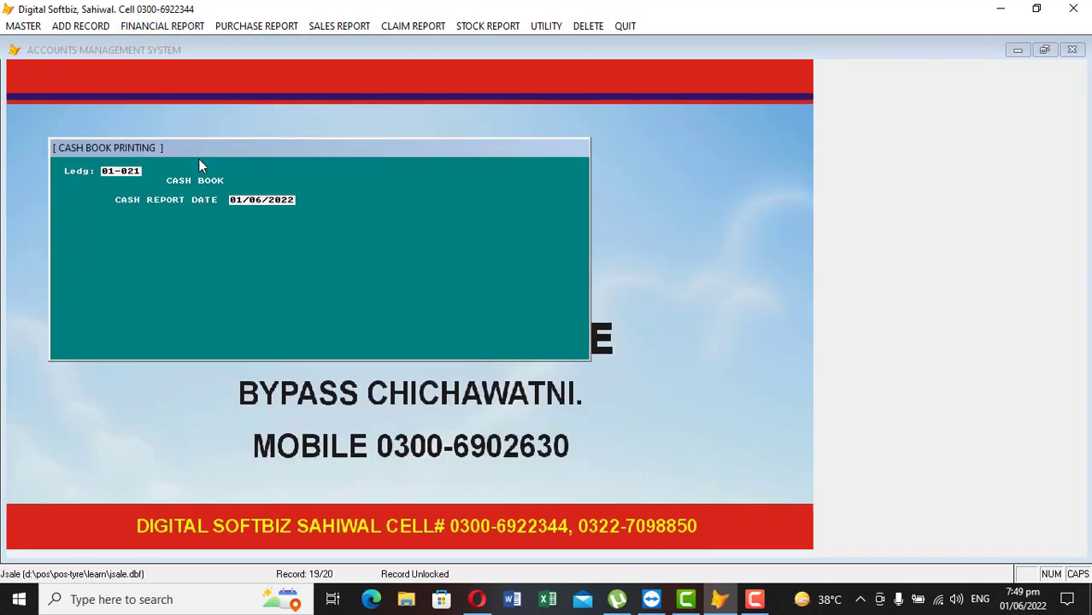
key(Return)
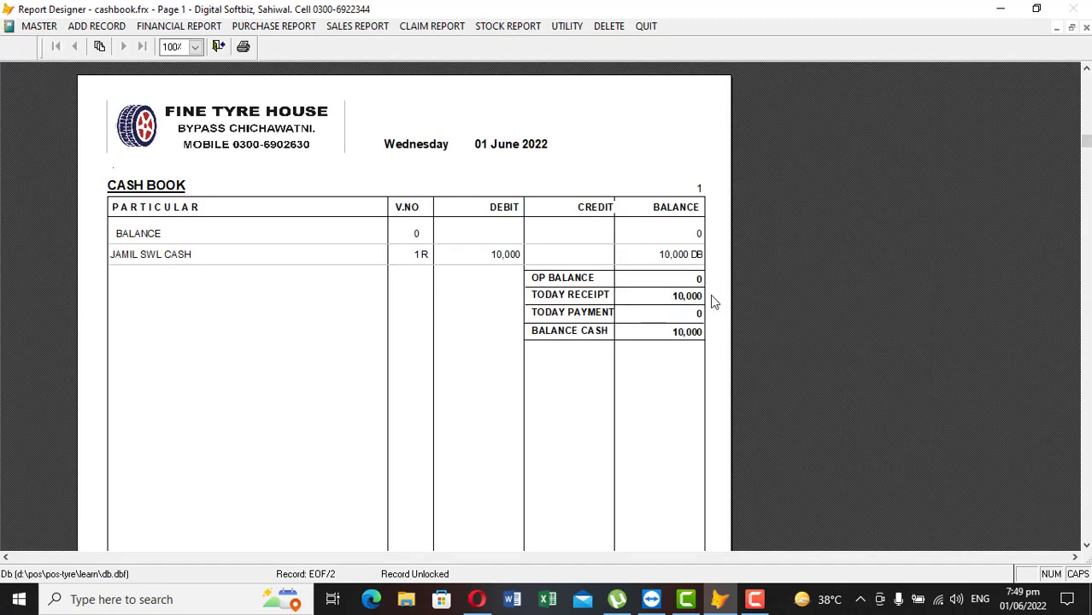
key(Escape)
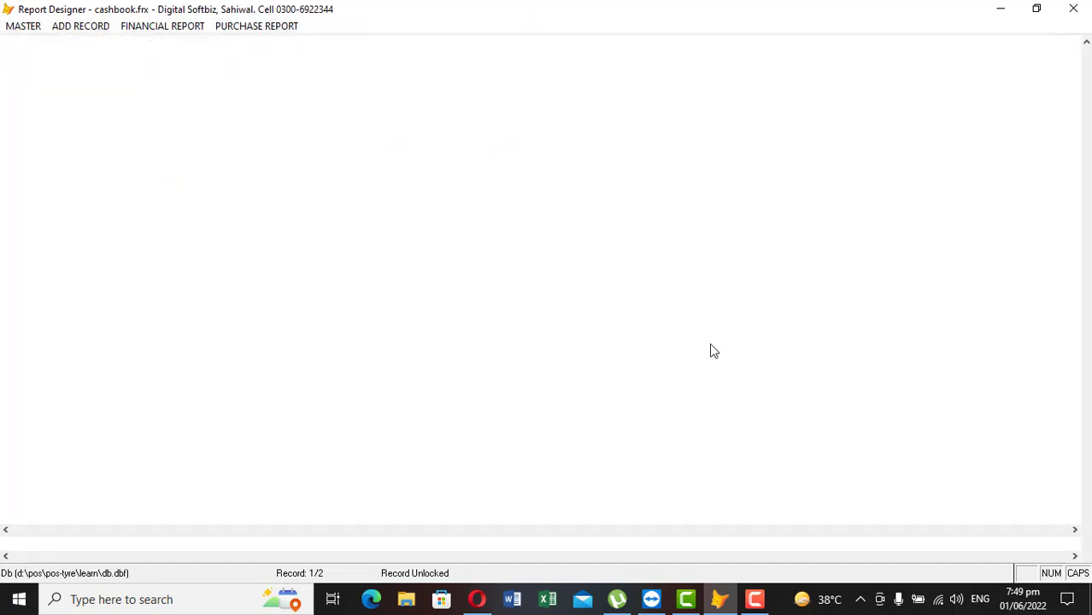
Preview the ledger of the receivable account 05-938, check its balance after the cash receipt and close the report
click(156, 26)
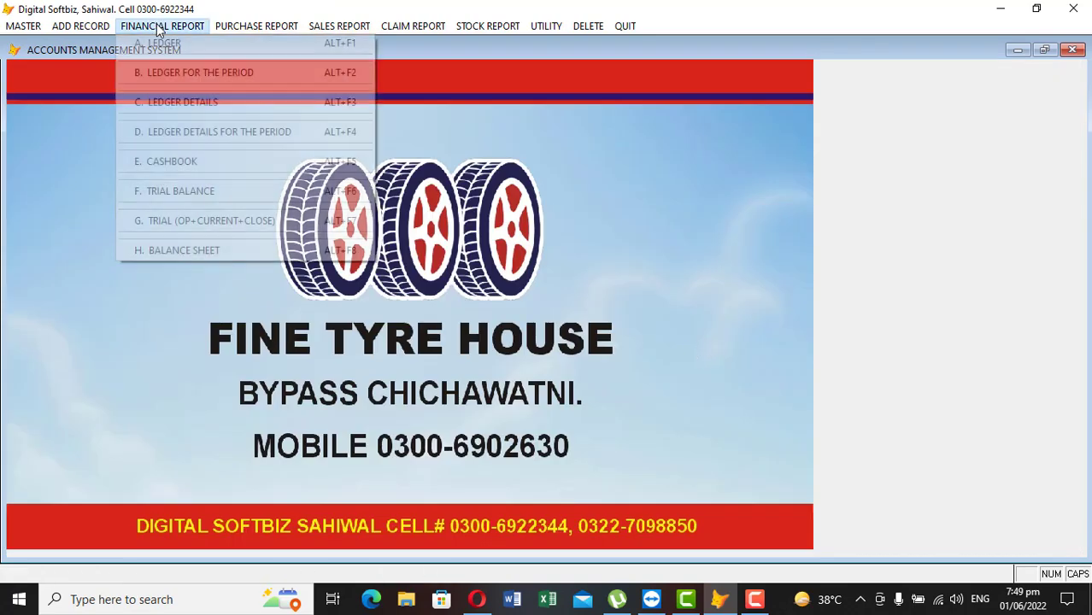
click(160, 41)
key(Return)
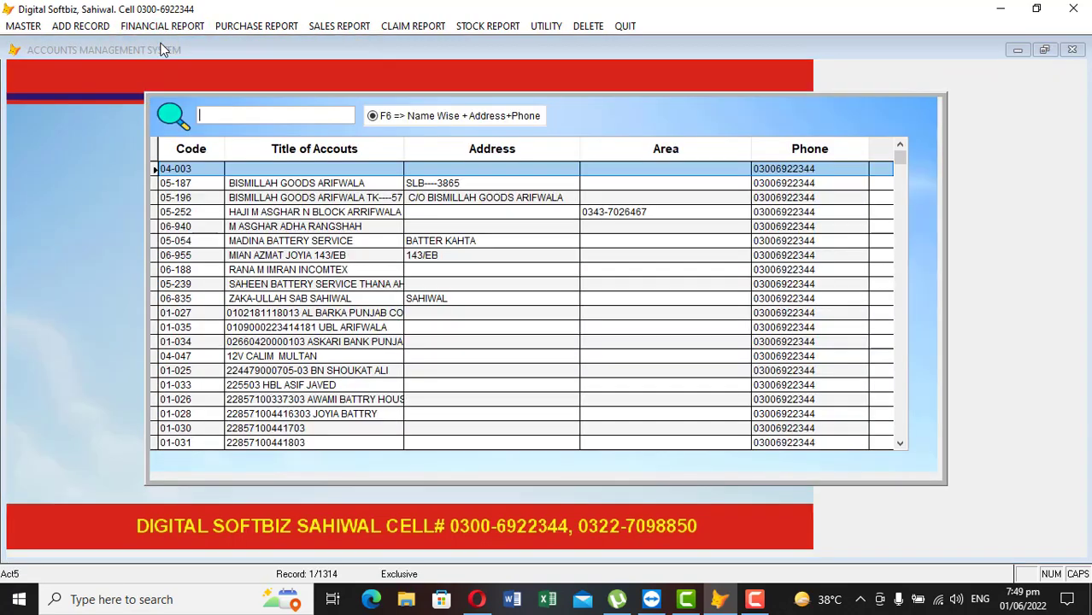
text(JAMIL)
key(Return)
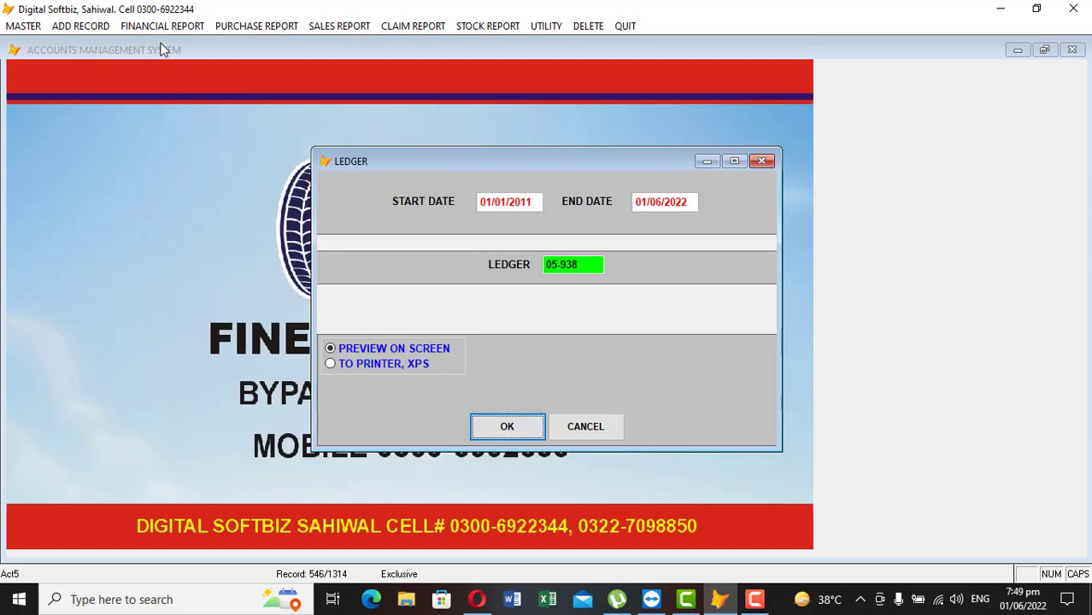
key(Return)
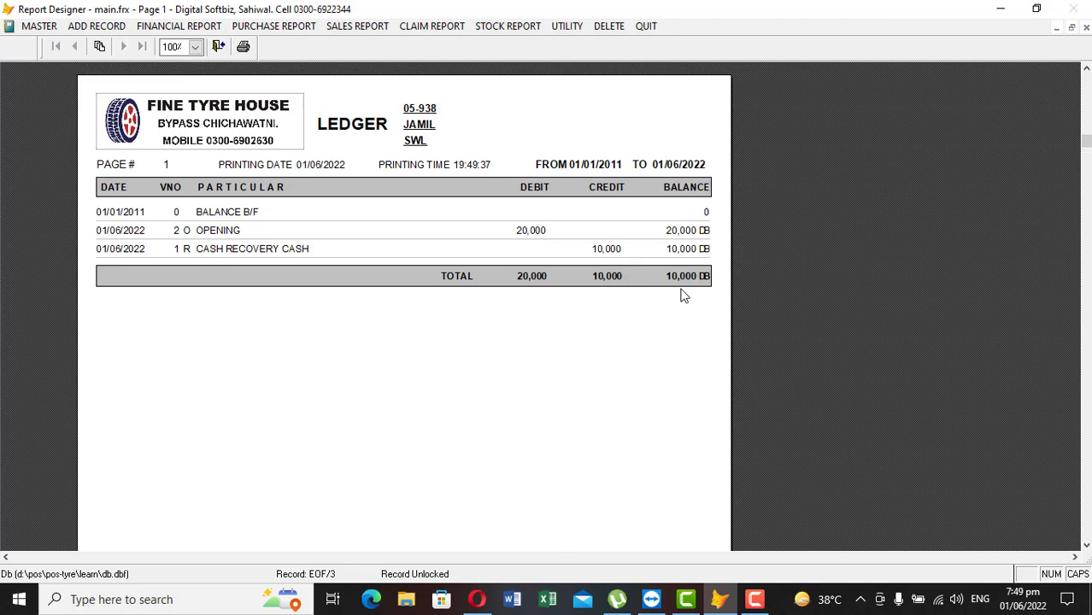
key(Escape)
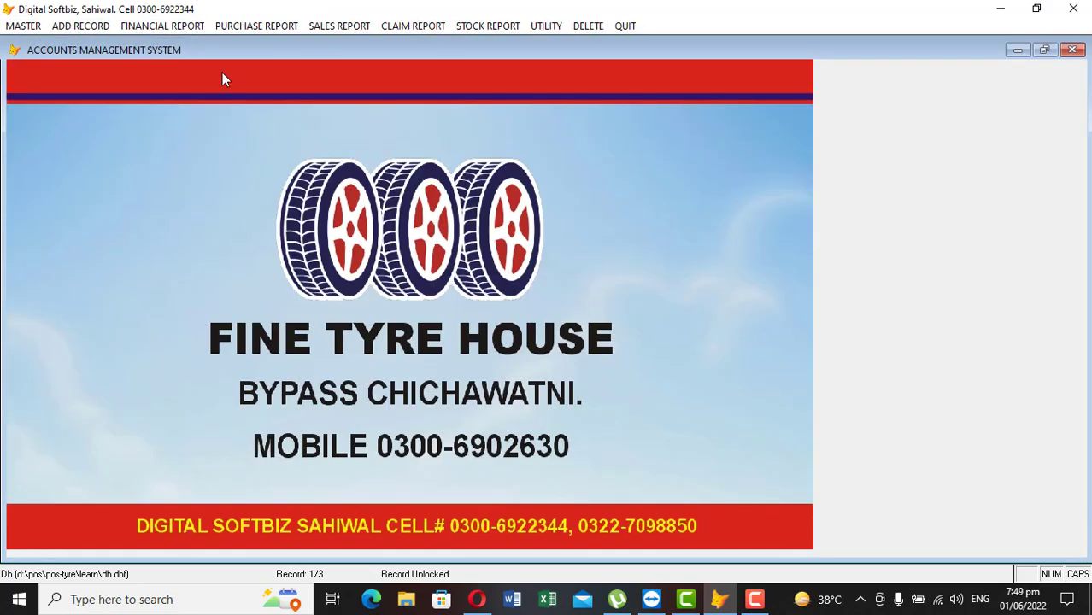
Start a new cash payment voucher and choose the payable account 04-101 as the debited account
click(77, 27)
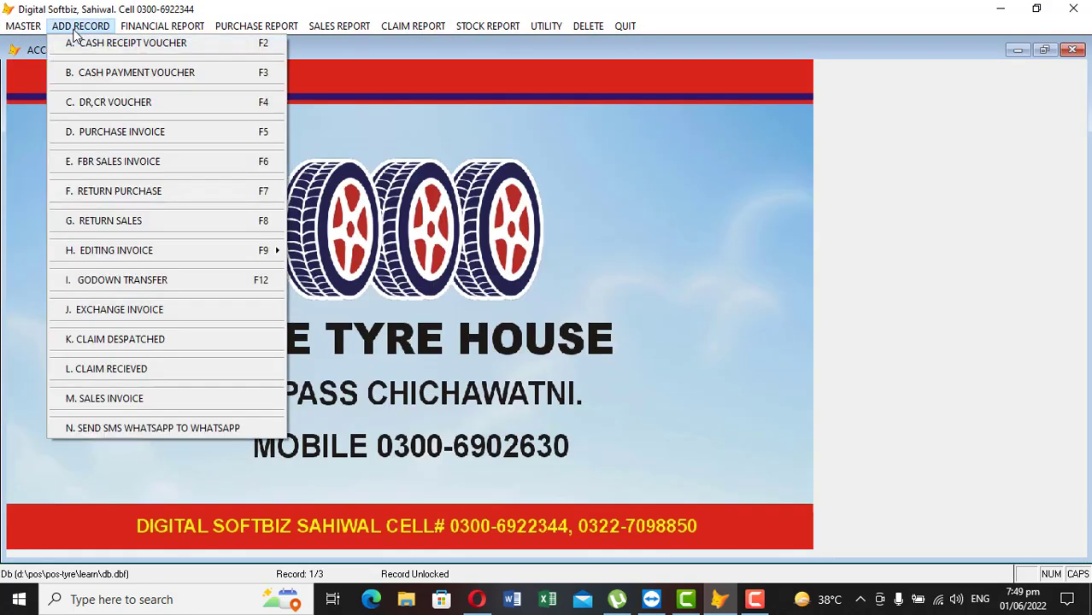
click(127, 76)
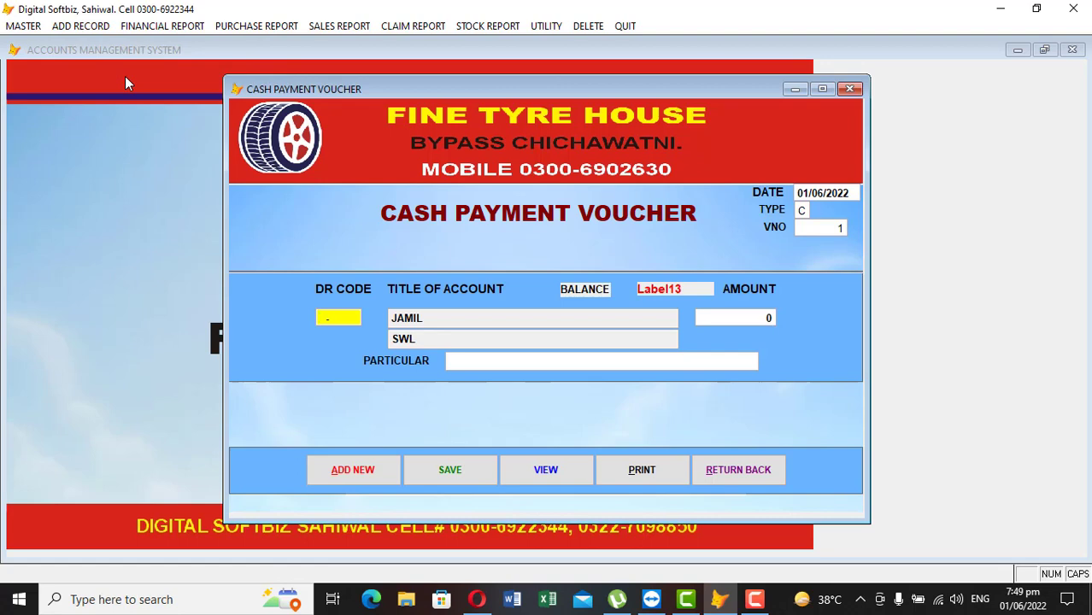
key(Return)
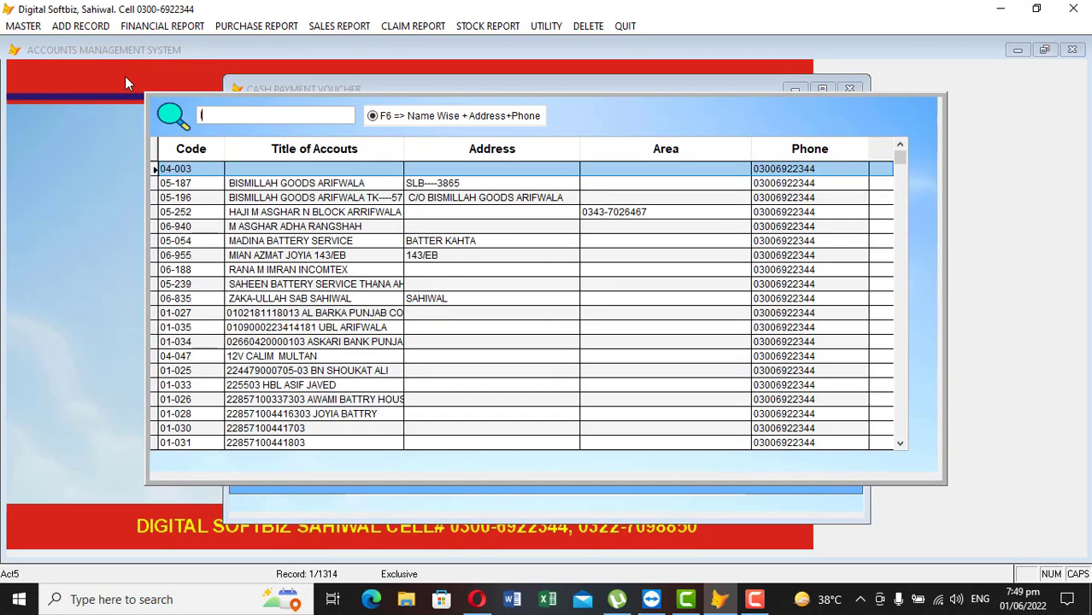
text(ISL)
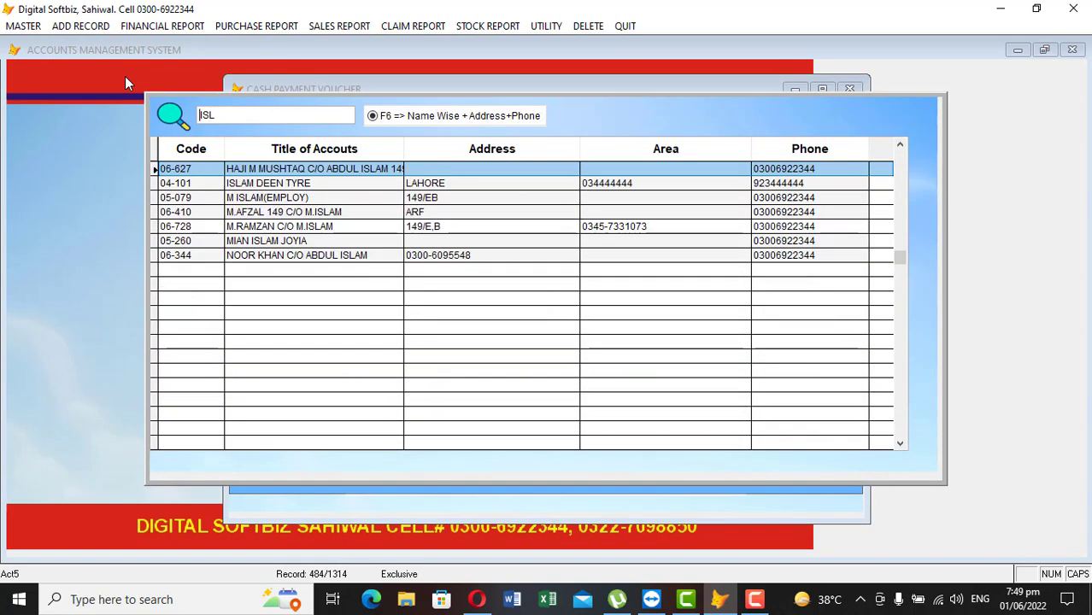
key(Down)
key(Return)
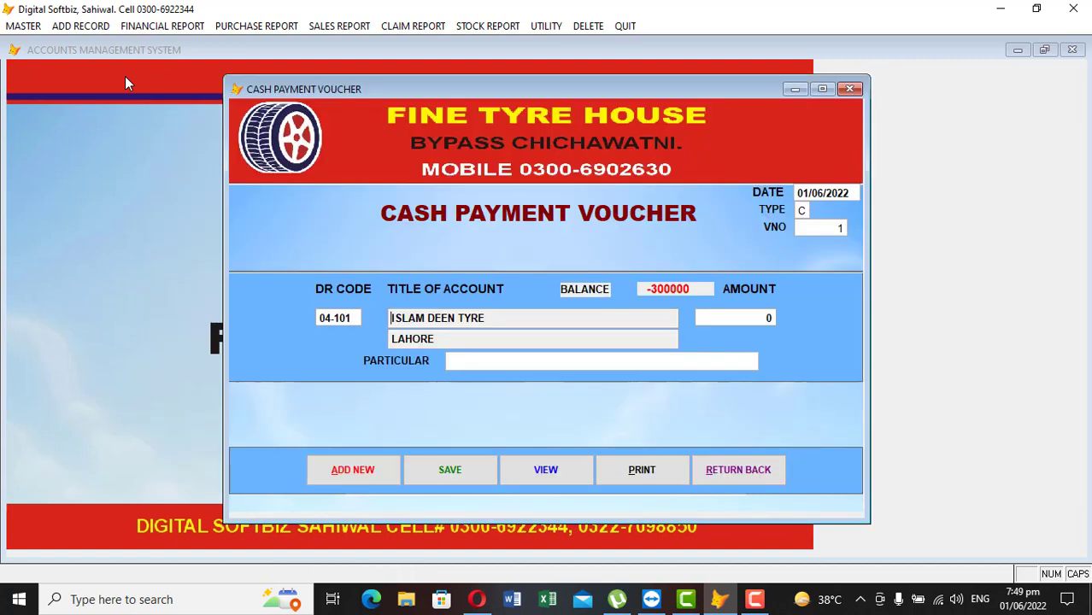
key(Return)
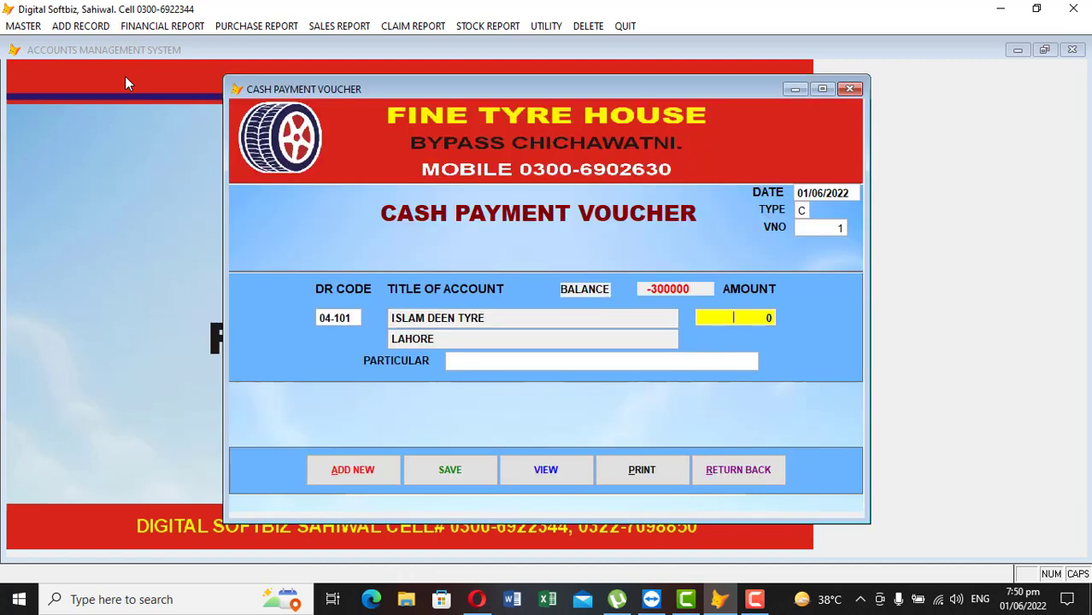
Set the payment amount to 5,000 with the particular CASH PAID, save the voucher and leave the form
text(500.0 0)
key(Return)
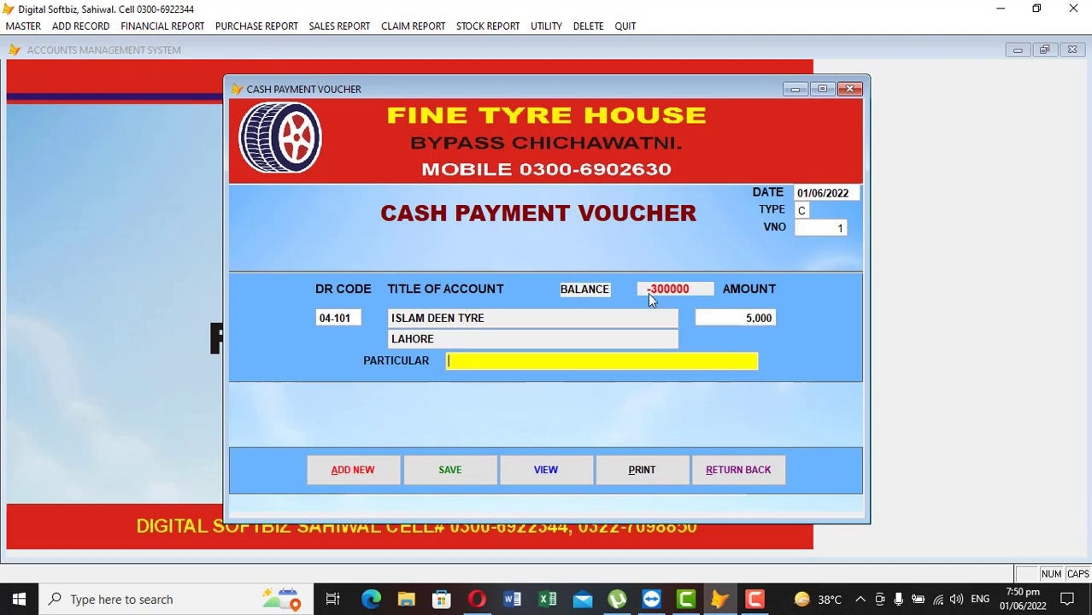
text(CASH PAID)
key(Return)
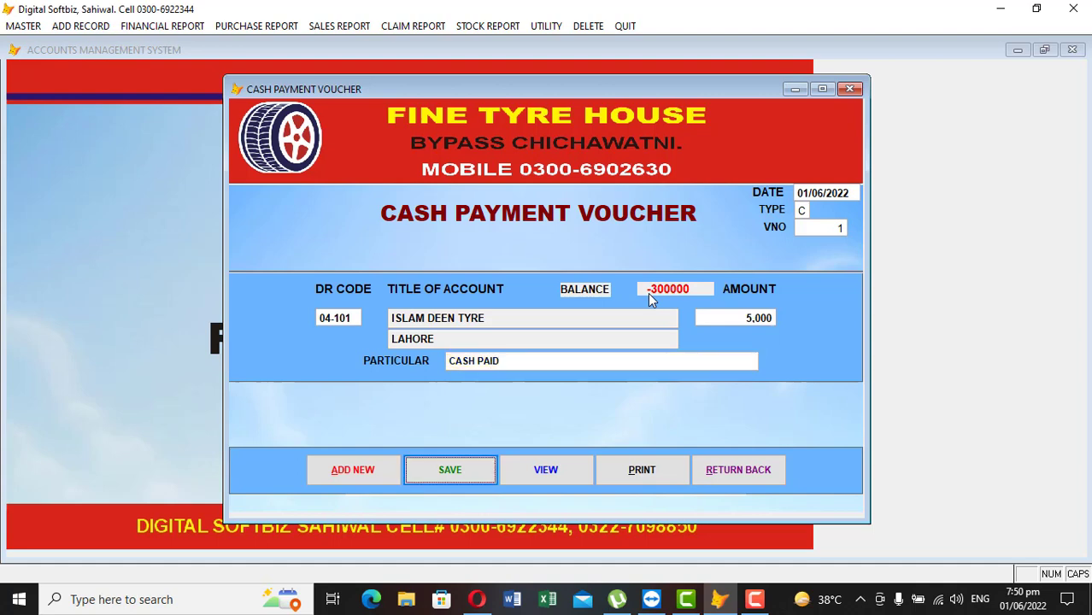
key(Return)
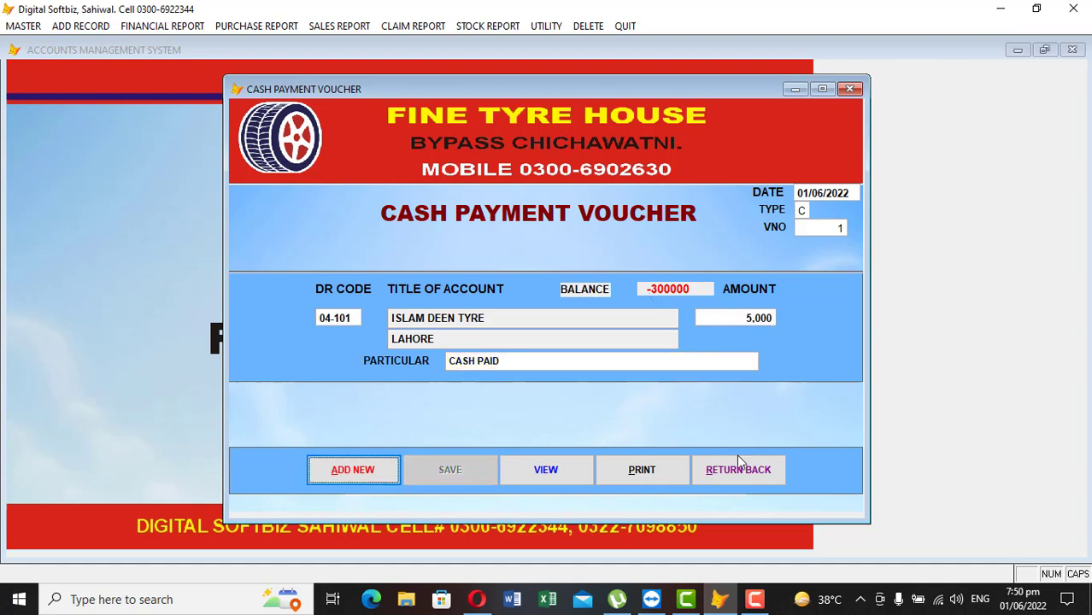
click(740, 470)
View the cashbook report for 01/06/2022 again, check the receipt and payment entries and close it
click(162, 26)
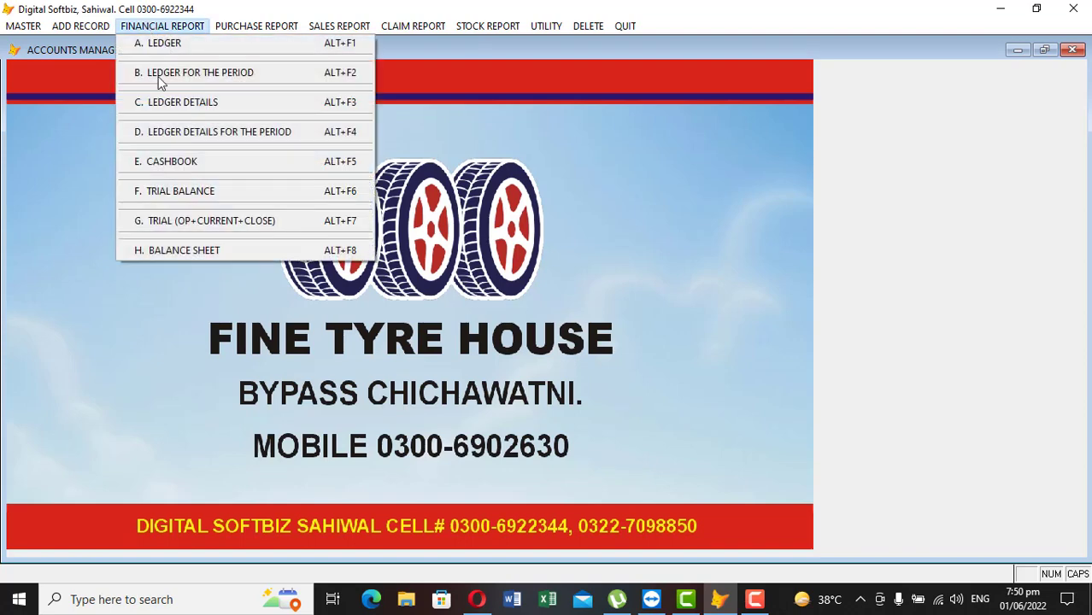
click(175, 161)
key(Return)
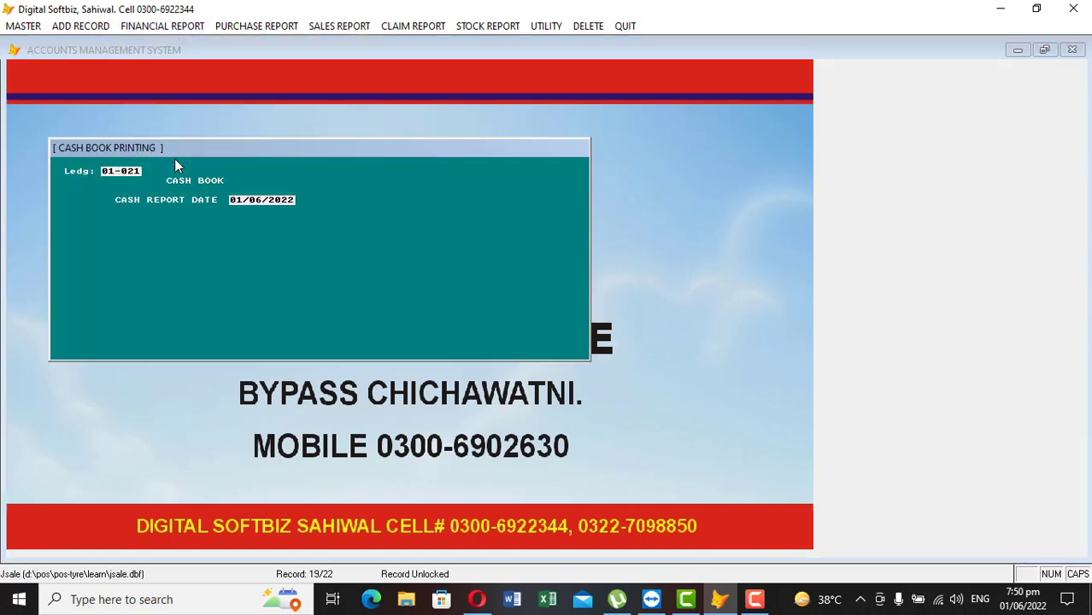
key(Return)
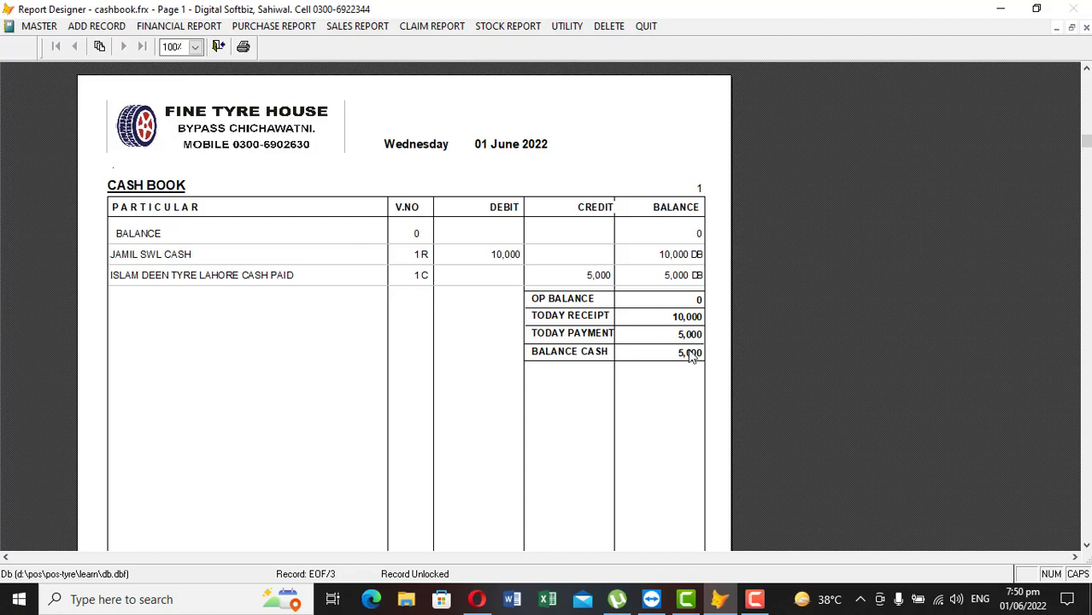
key(Escape)
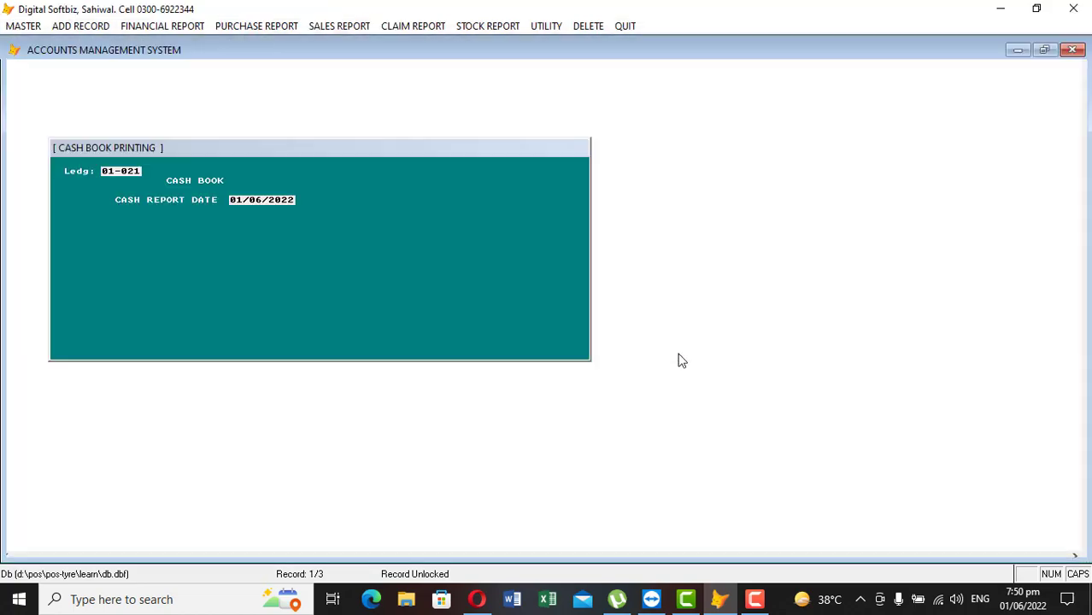
key(Escape)
Preview the ledger of the payable account 04-101, check its balance after the cash payment and close the report
click(194, 25)
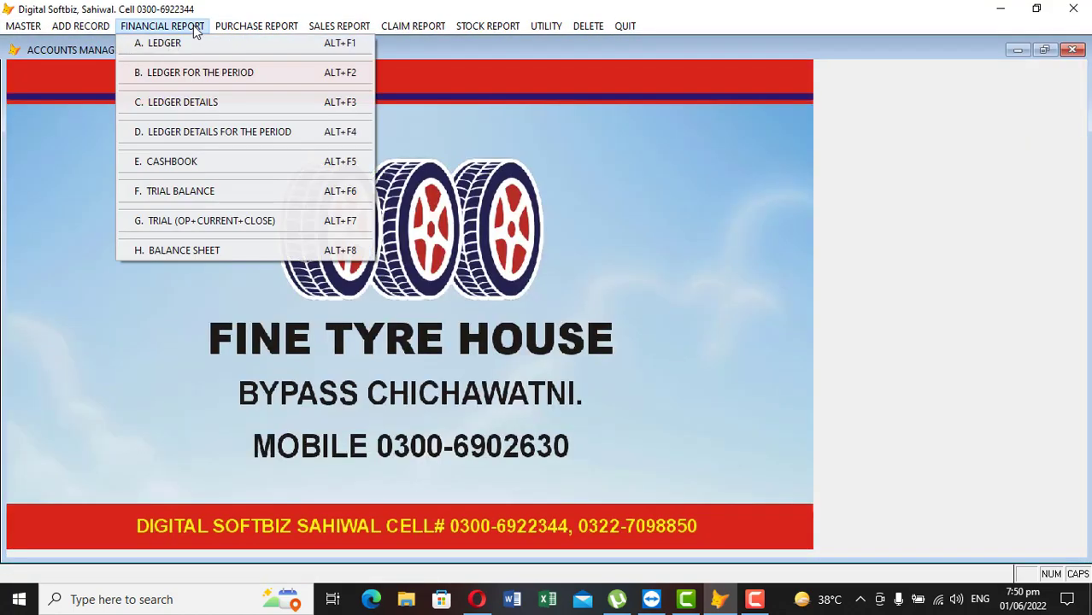
click(195, 41)
key(Return)
text(ISL)
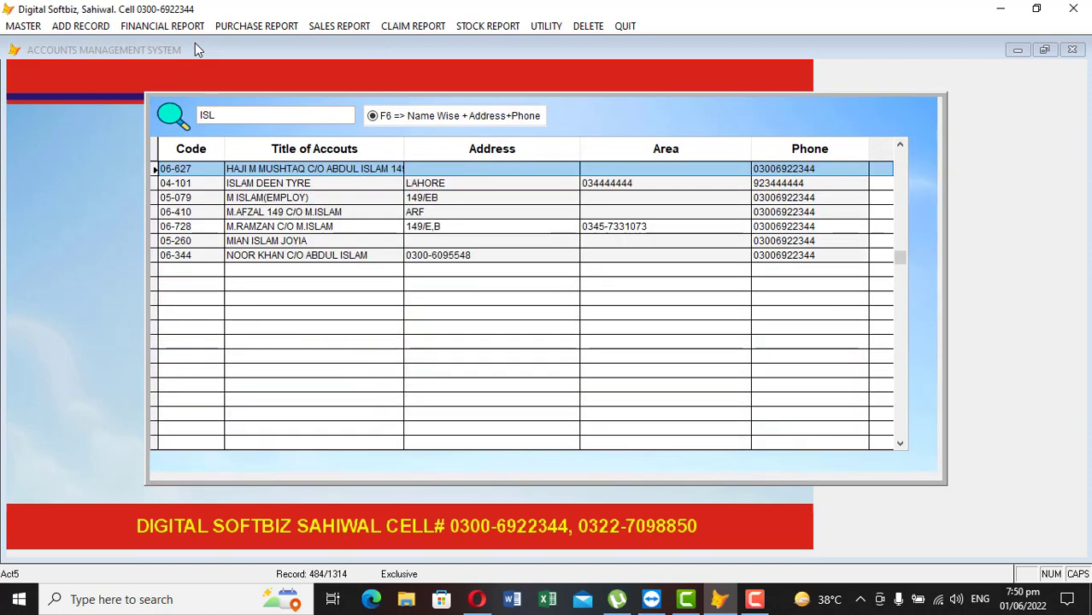
key(Down)
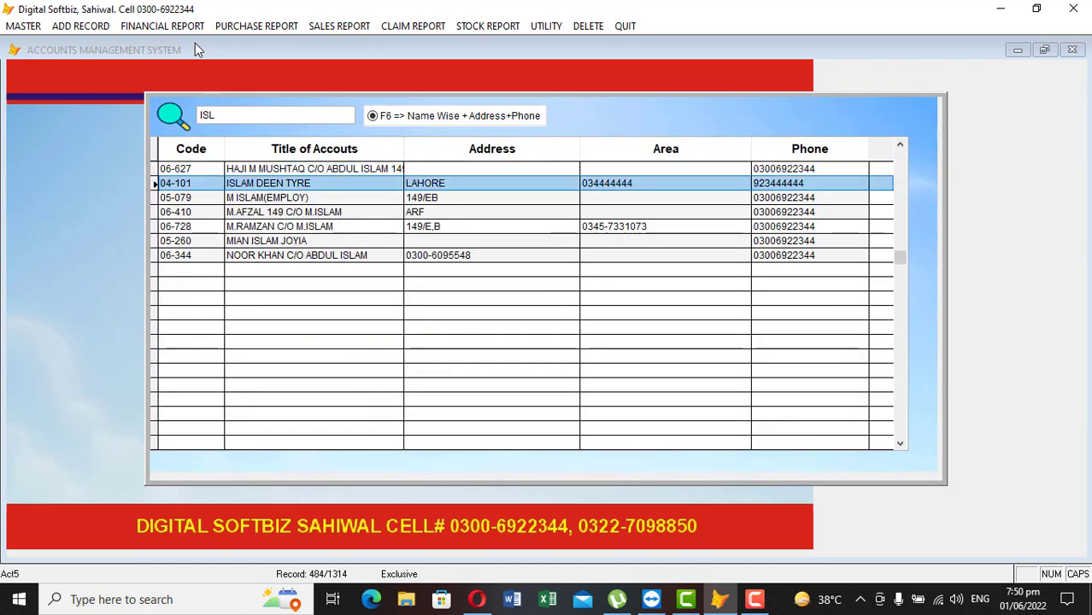
key(Return)
key(Return)
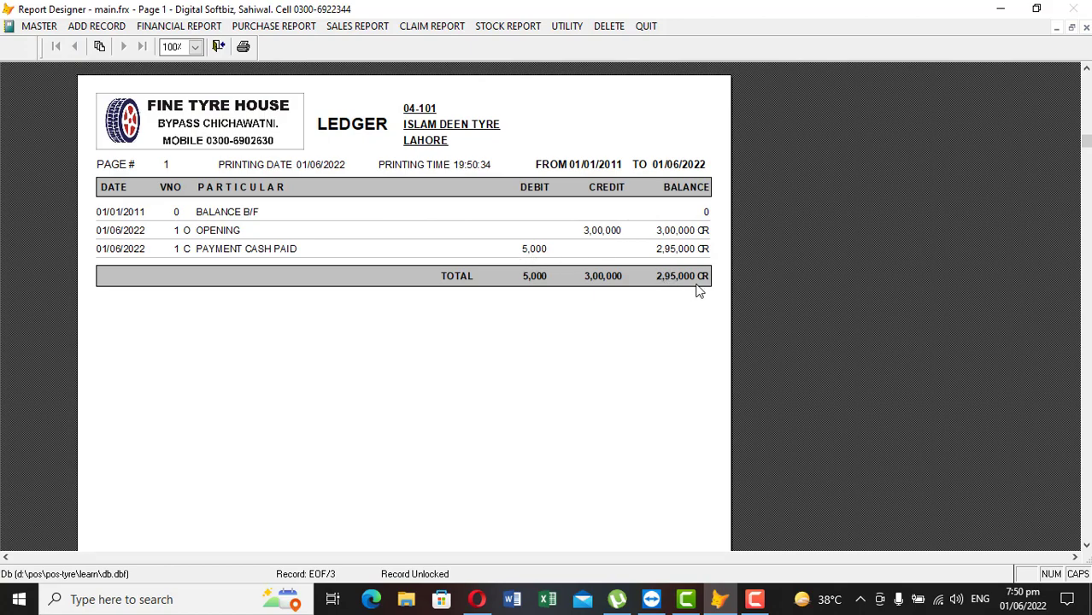
key(Escape)
key(Escape)
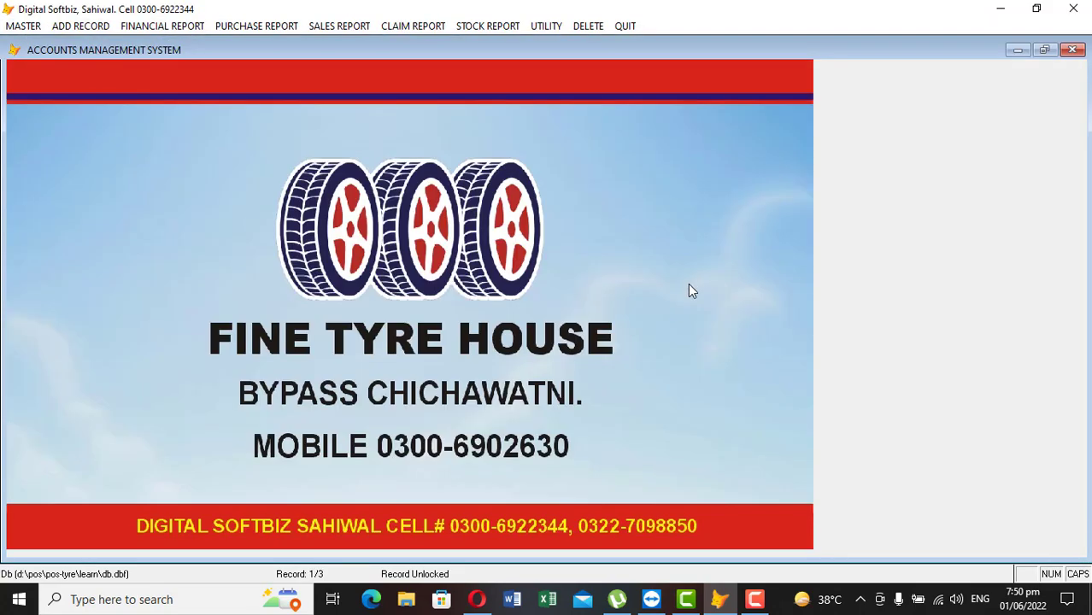
Start a new debit/credit voucher and choose the payable account 04-101 as the debited account
click(25, 26)
click(80, 26)
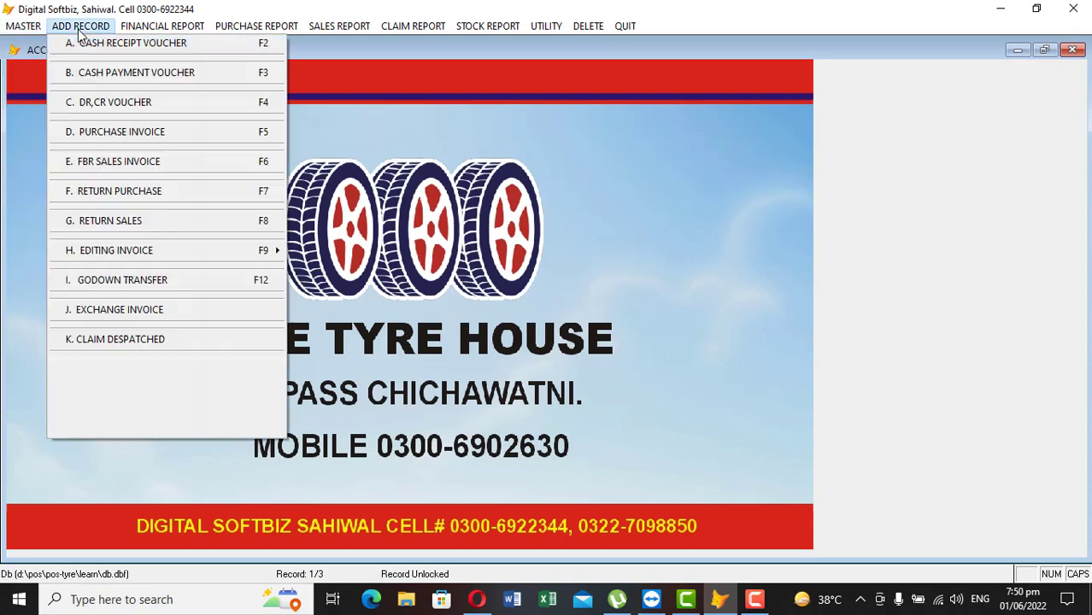
click(115, 102)
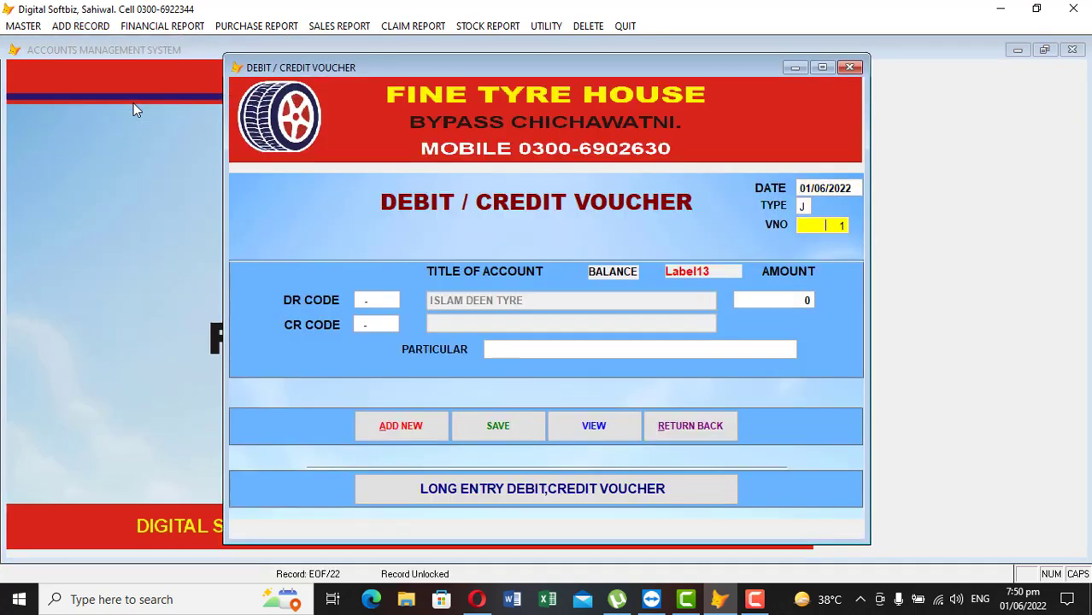
key(Return)
text(ISLA)
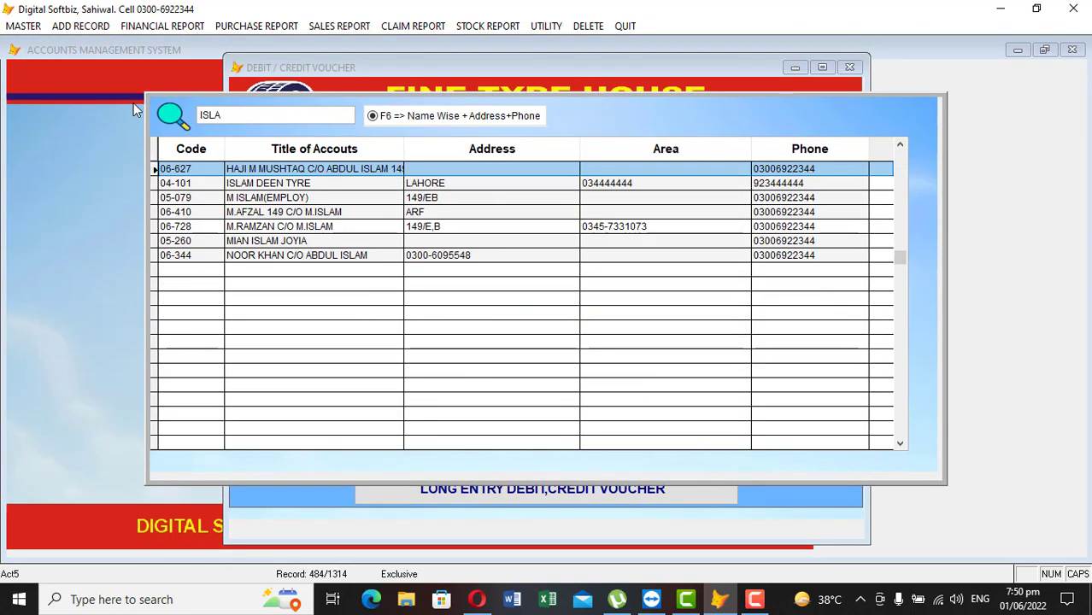
key(Down)
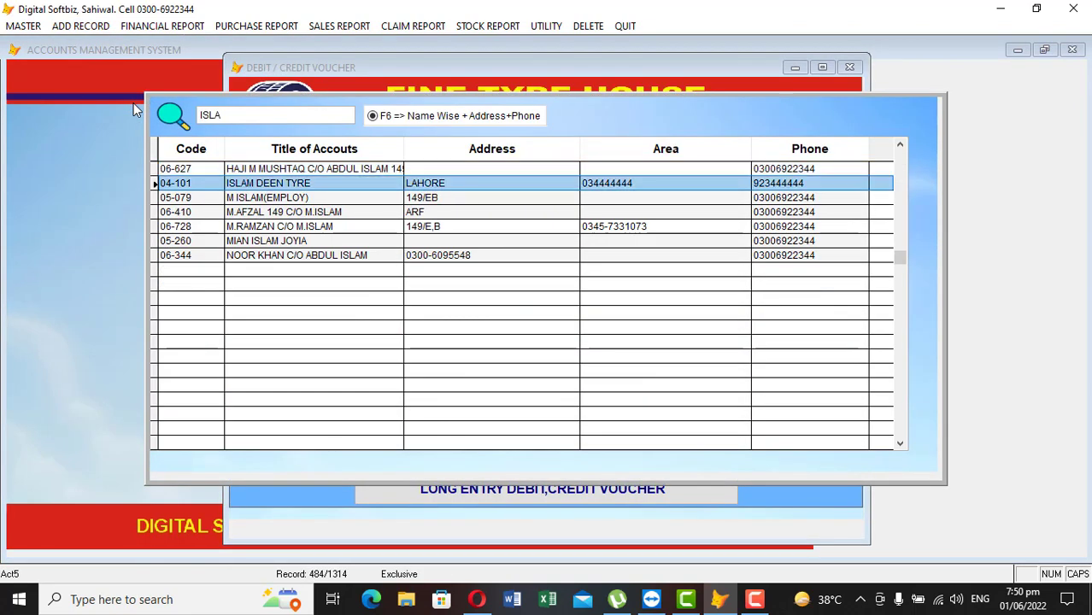
key(Return)
Search the accounts for BANK and choose JS BANK as the voucher's credited account
key(Return)
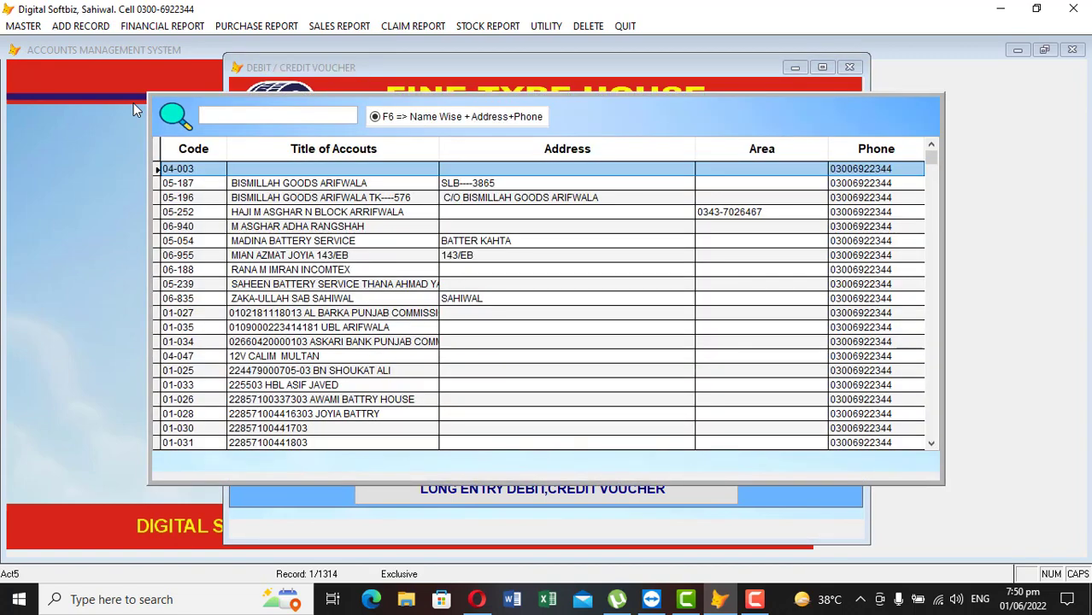
text(BANK)
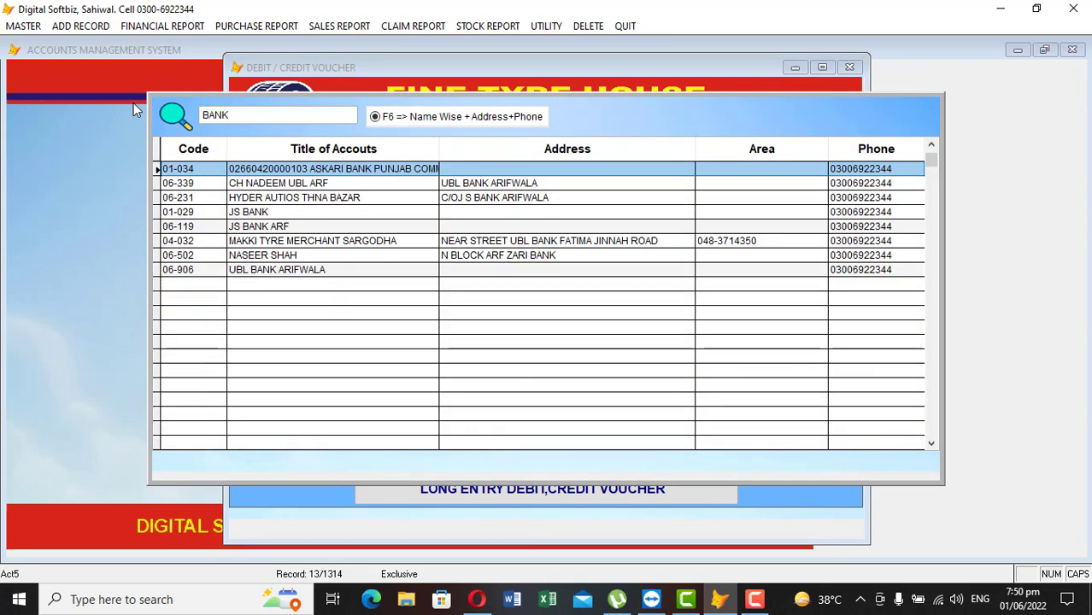
key(Down)
key(Down)
key(Down)
key(Down)
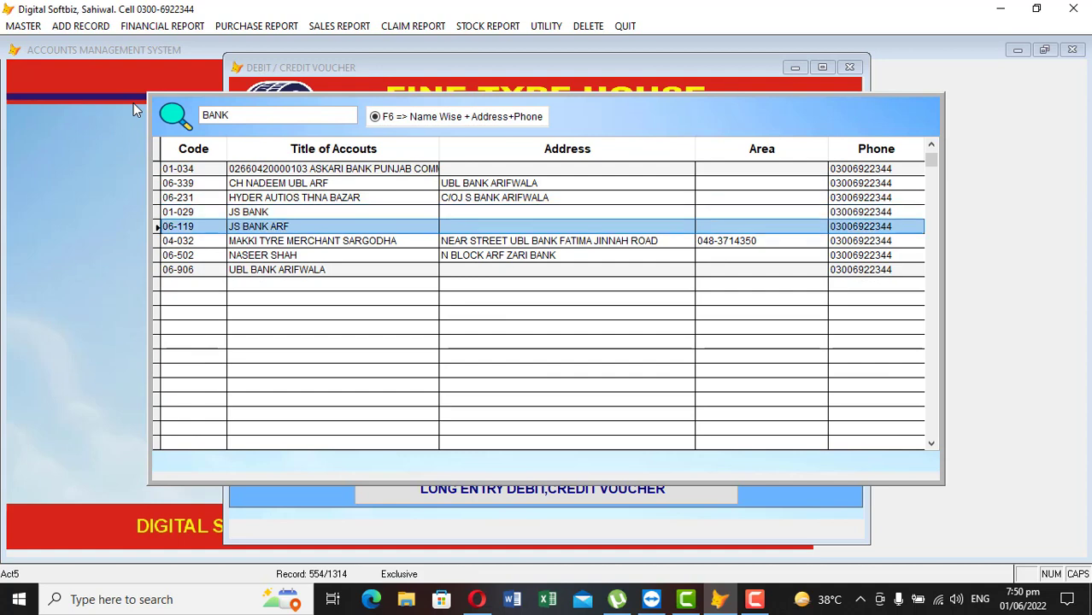
key(Down)
key(Down)
key(Down)
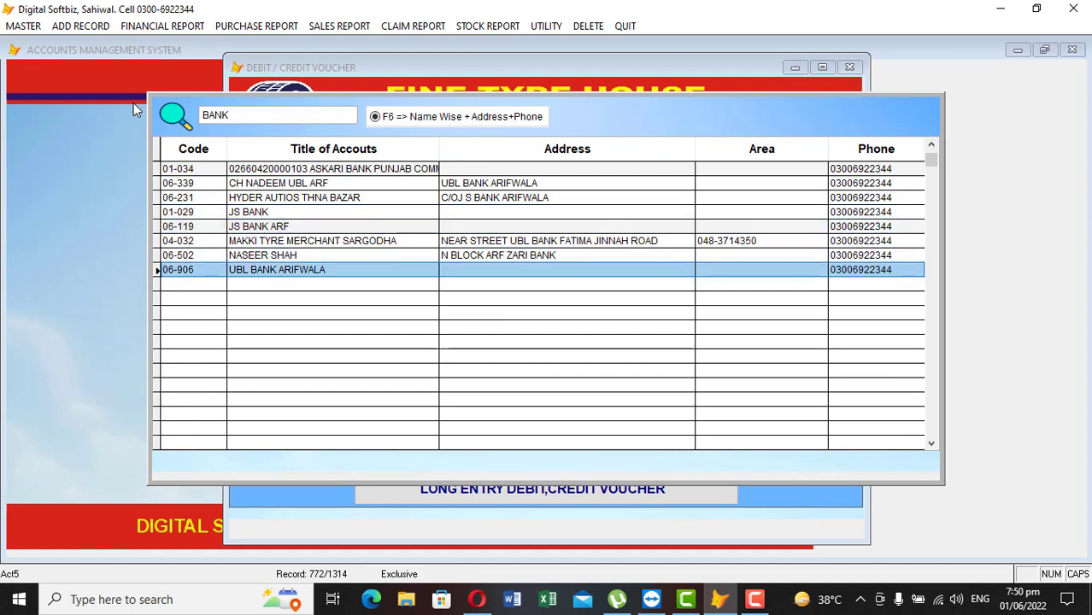
key(Up)
key(Up)
key(Up)
key(Up)
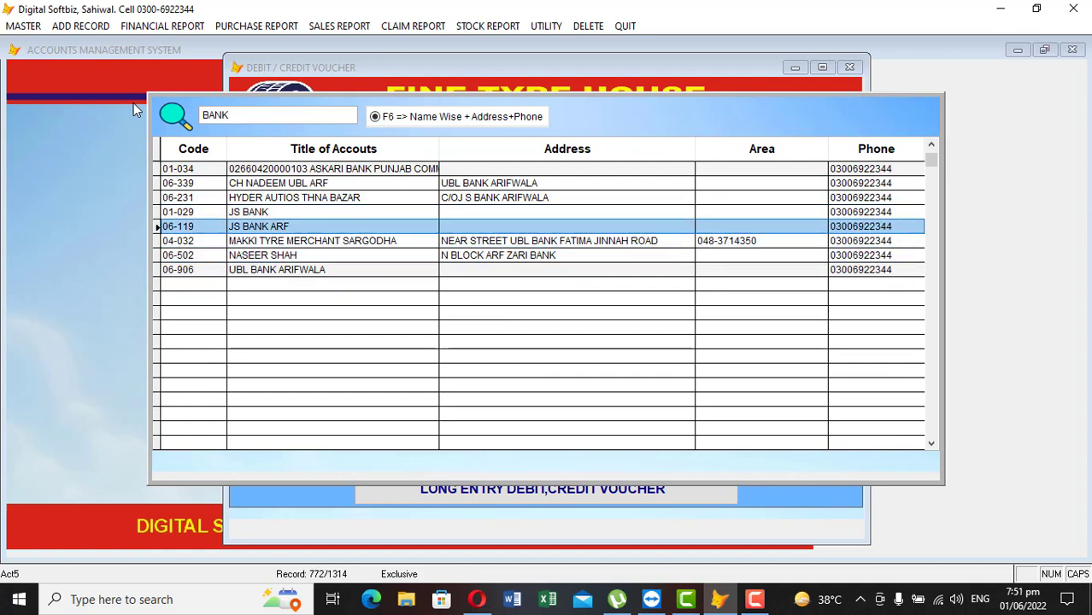
key(Return)
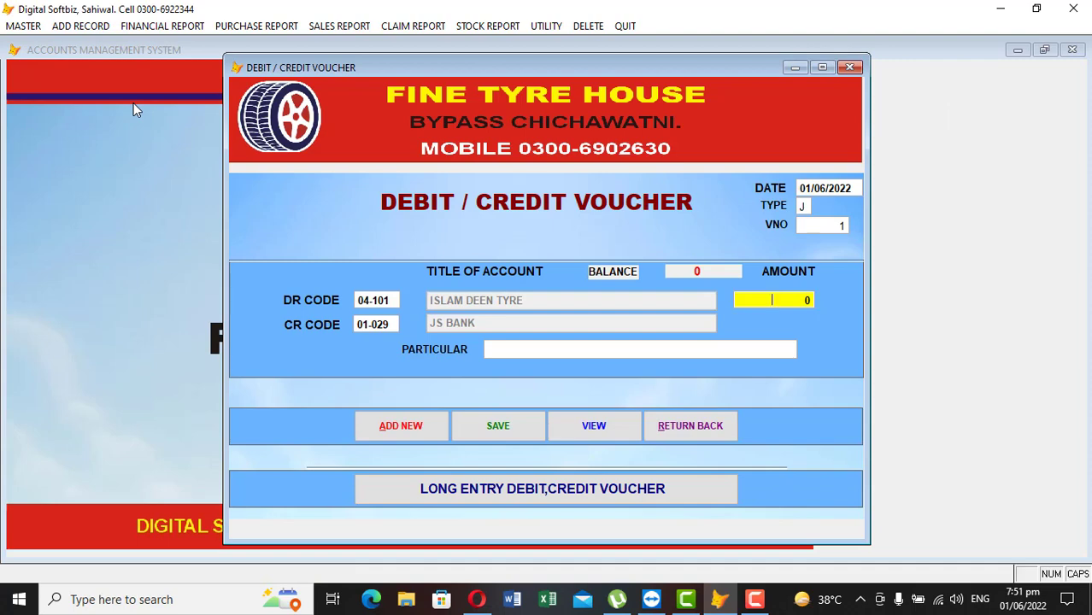
Set the voucher amount to 200,000 with the particular ONLINE / BY CHEYERE and leave the form without saving
text(200.00 0)
key(Return)
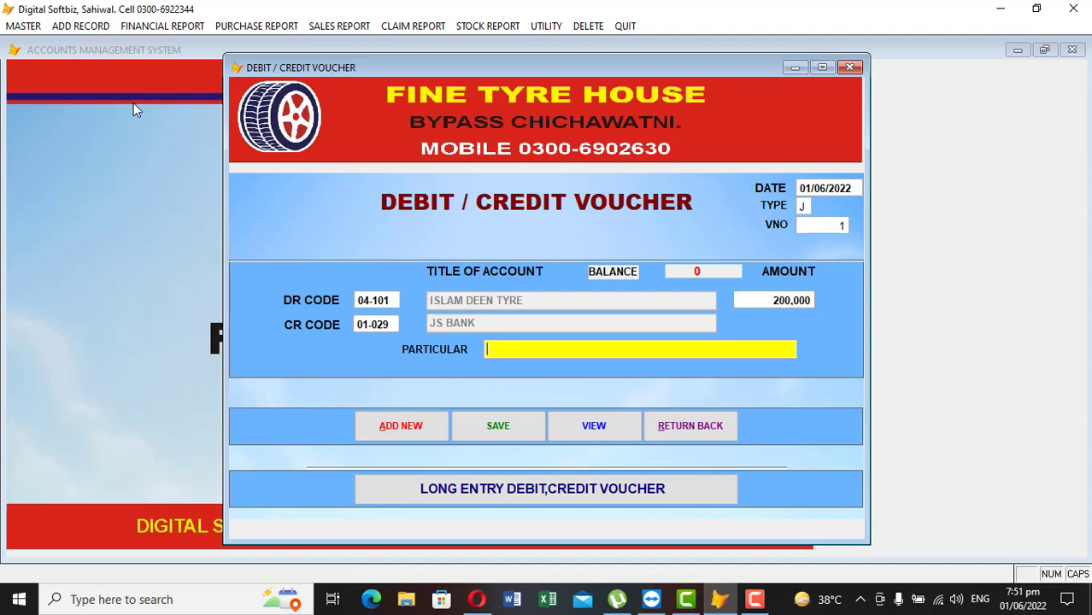
text(ONLINE / BY CHEYERE)
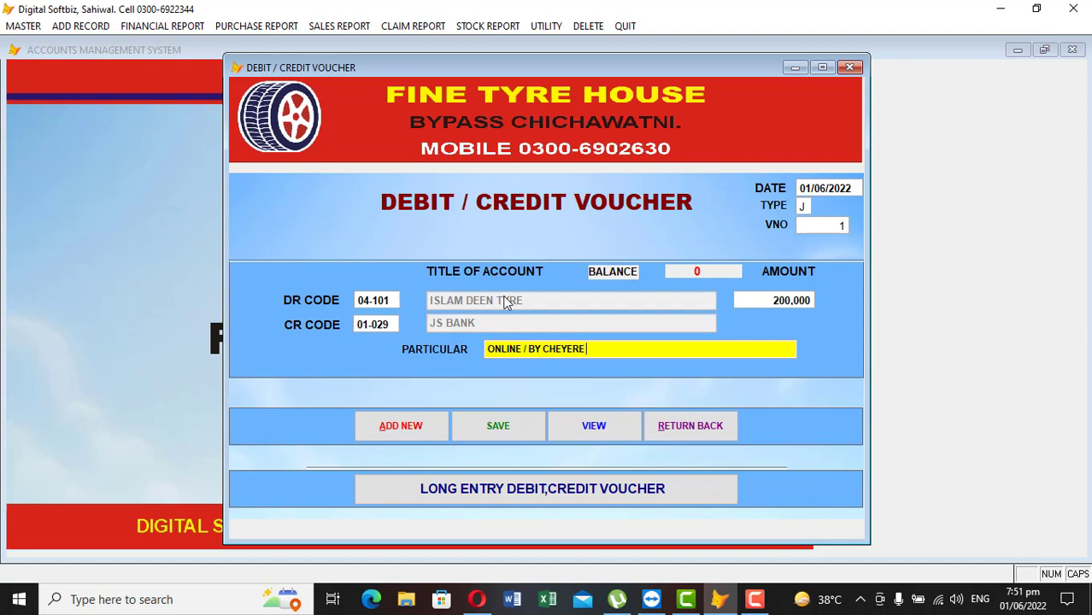
click(707, 438)
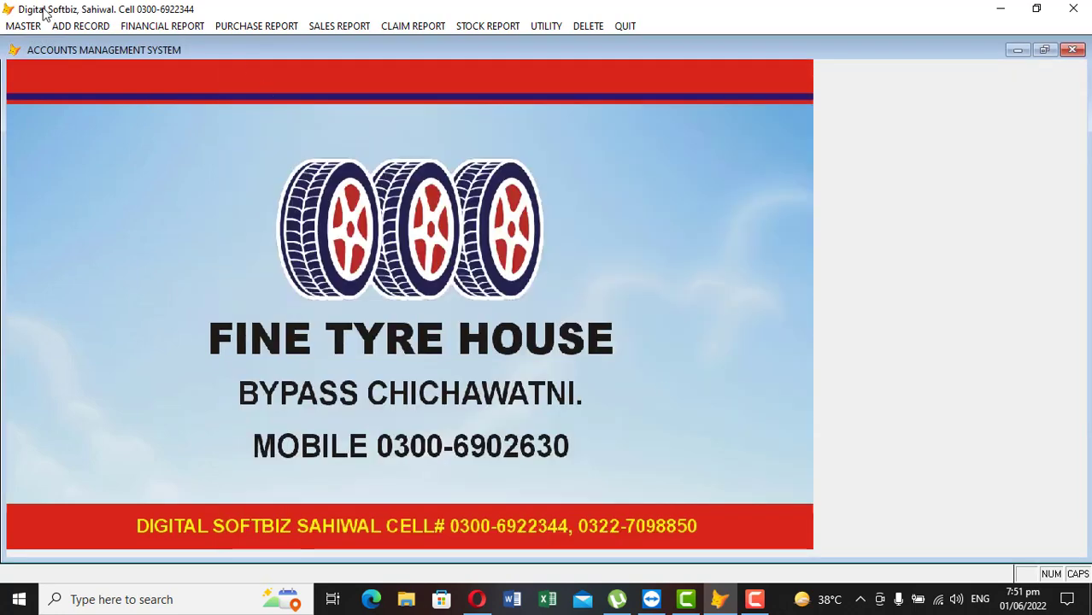
View the full list of companies in the master company profile, then close the list and the form
click(23, 25)
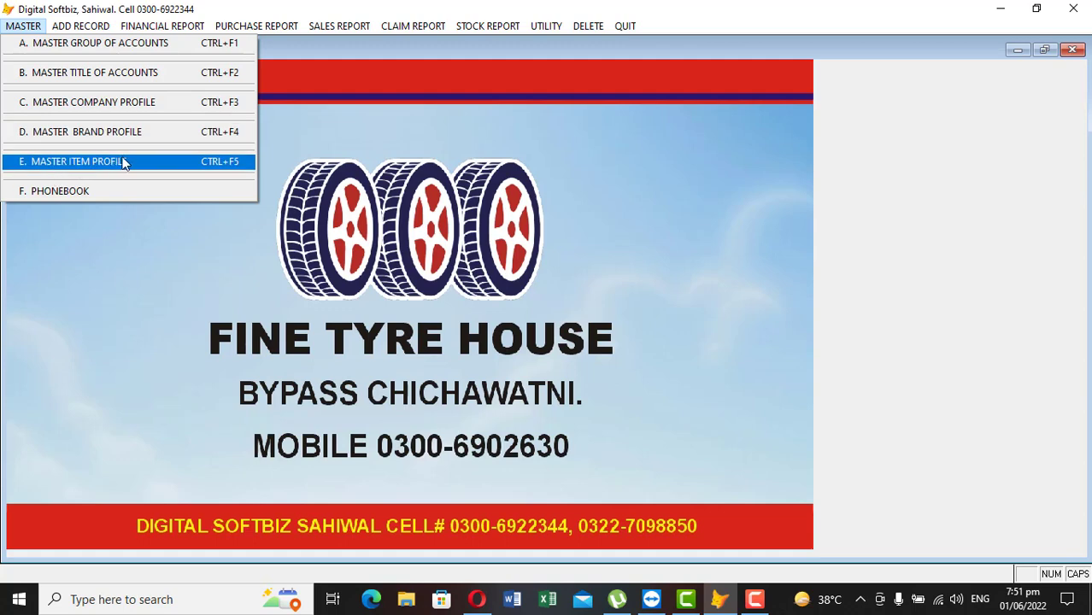
click(85, 105)
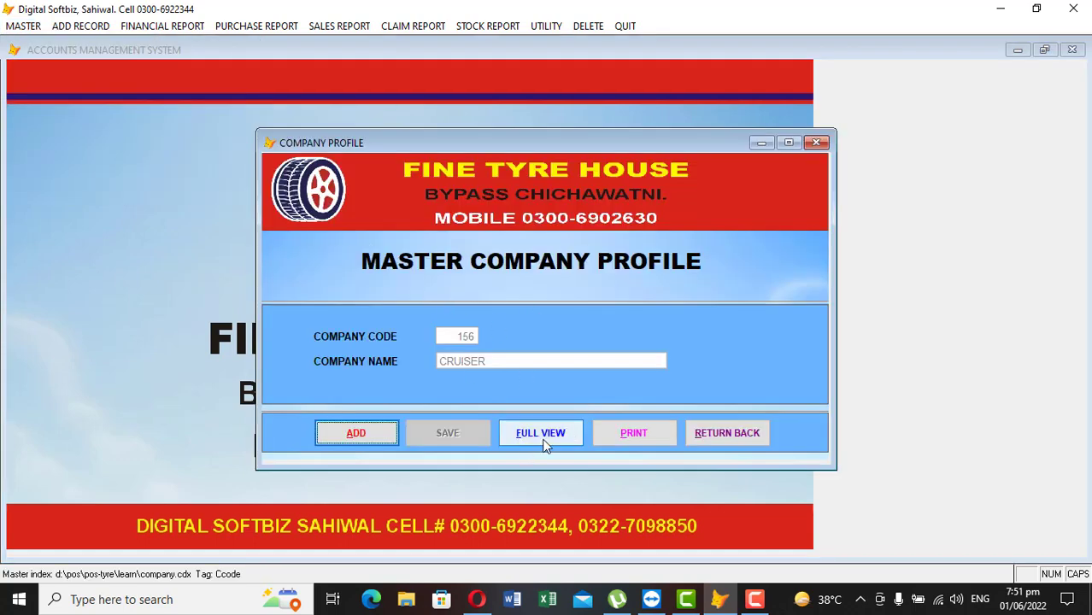
click(571, 434)
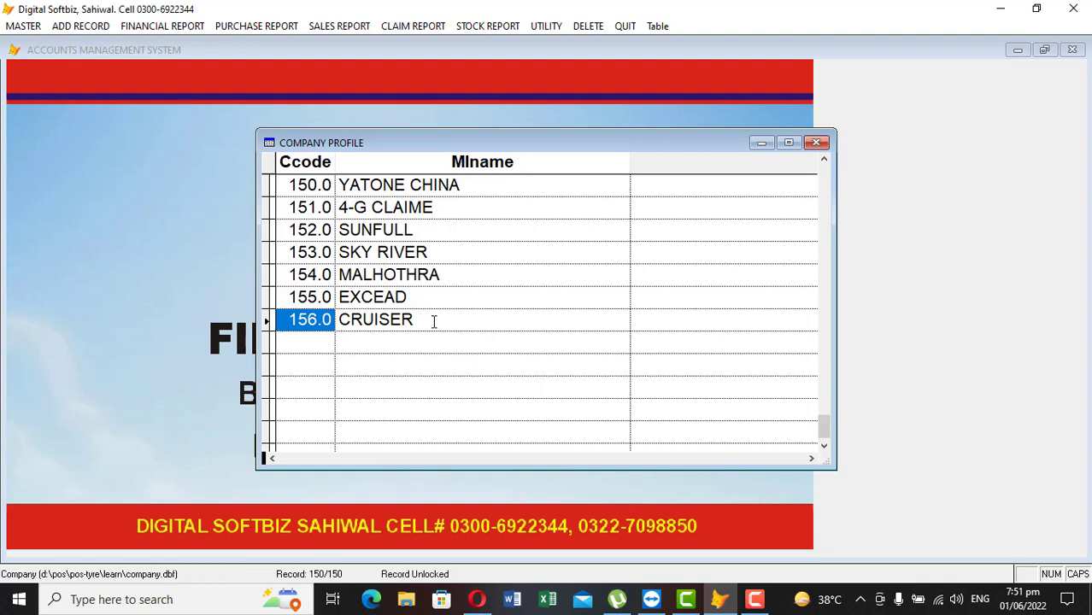
key(Escape)
click(722, 433)
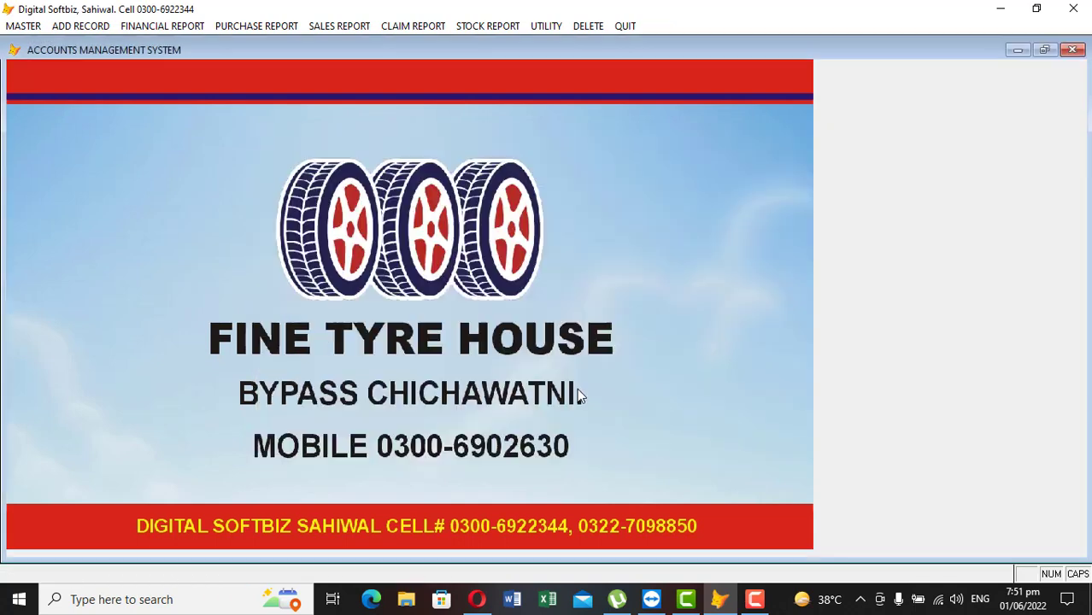
Add a new company named PANTHER to the master company profile, save it and leave the form
click(23, 26)
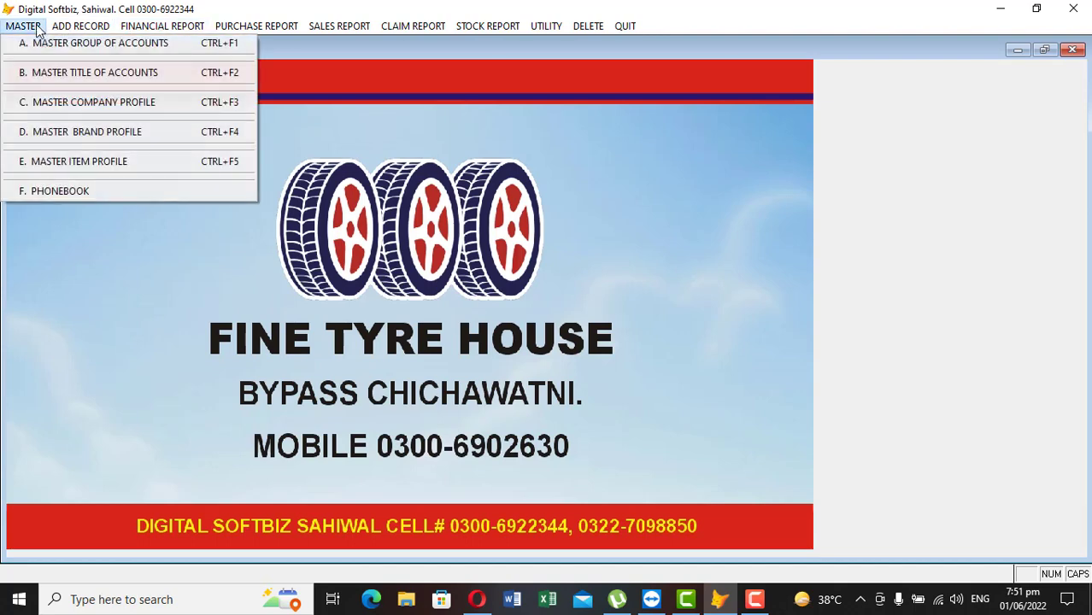
click(112, 103)
click(363, 434)
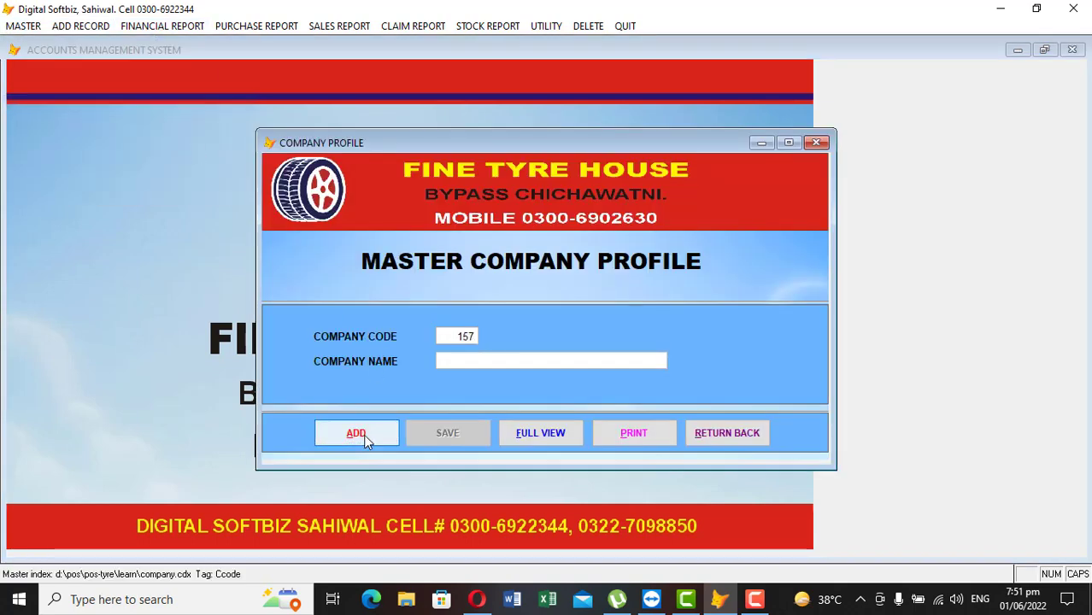
text(PANTHER)
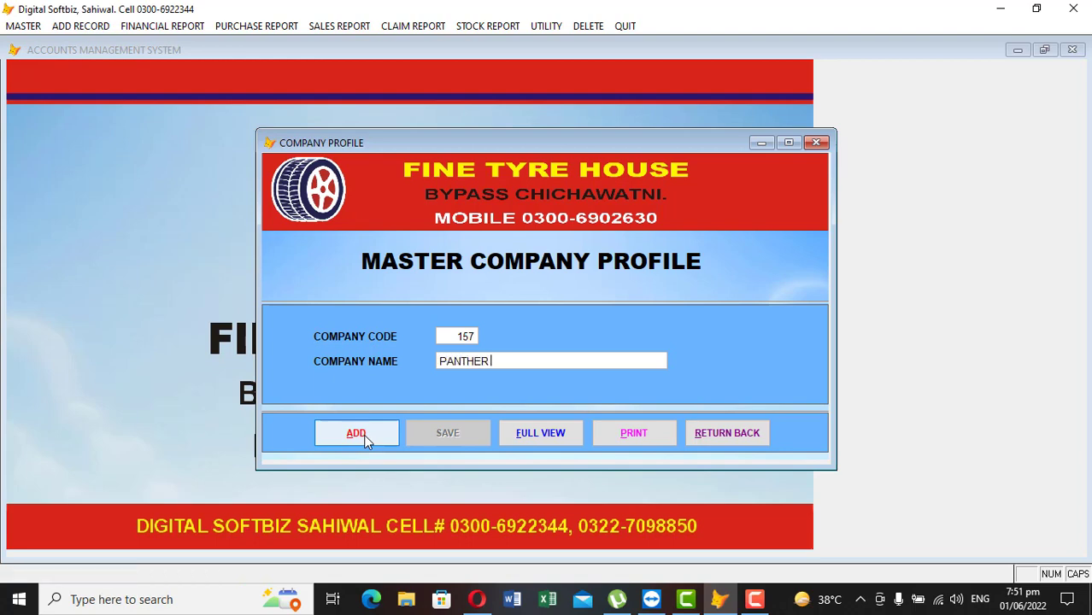
key(Return)
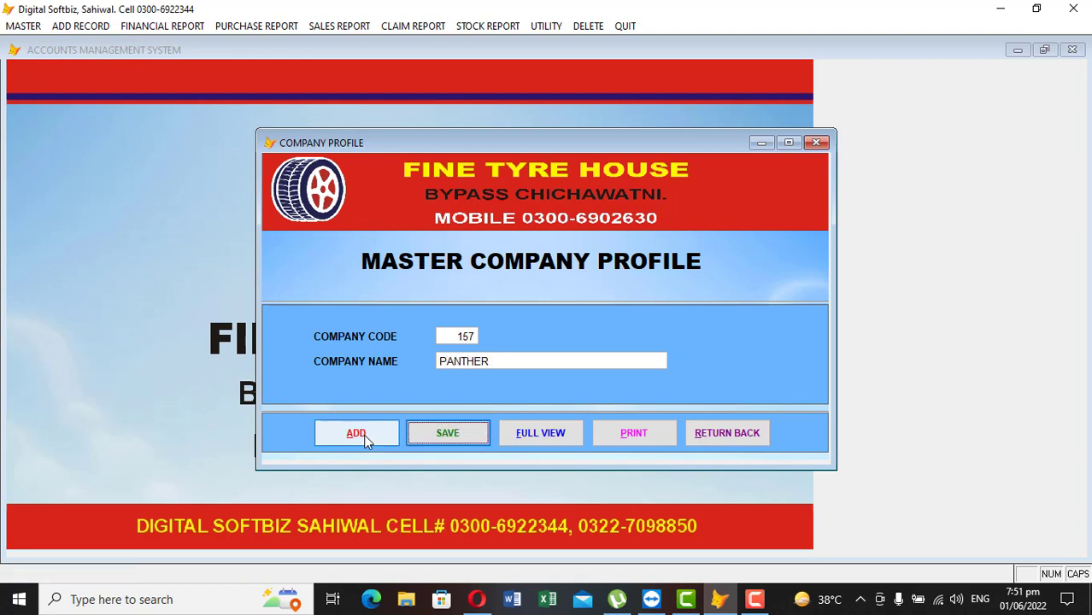
key(Return)
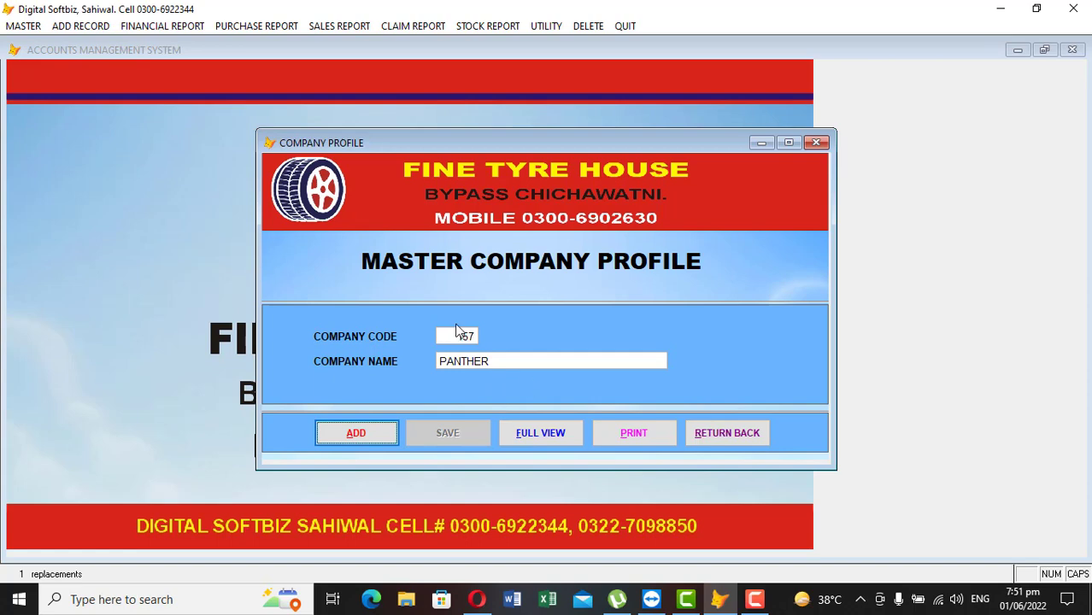
click(364, 436)
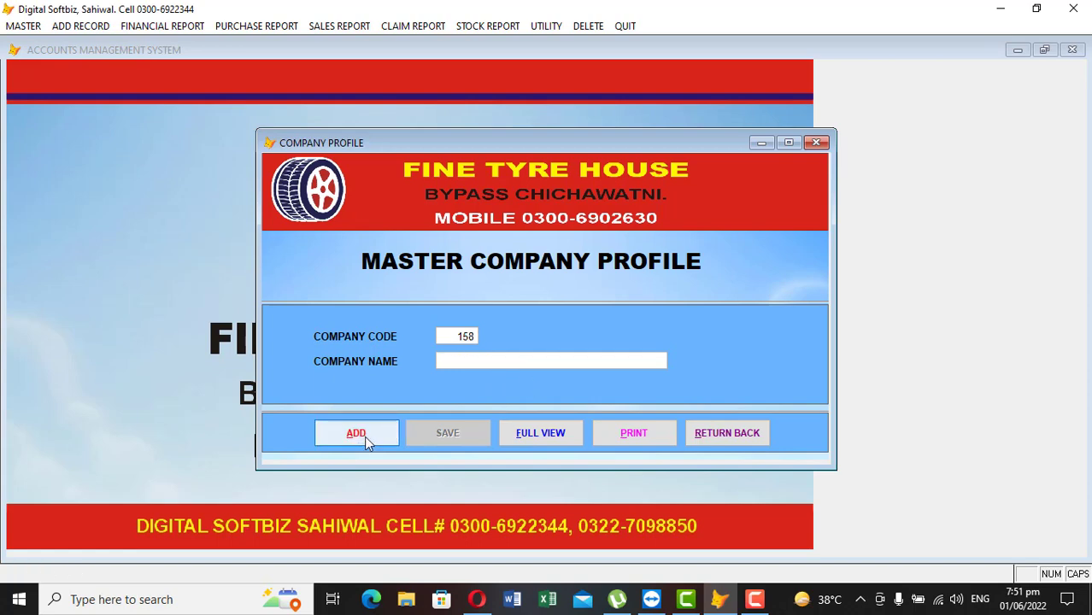
click(713, 439)
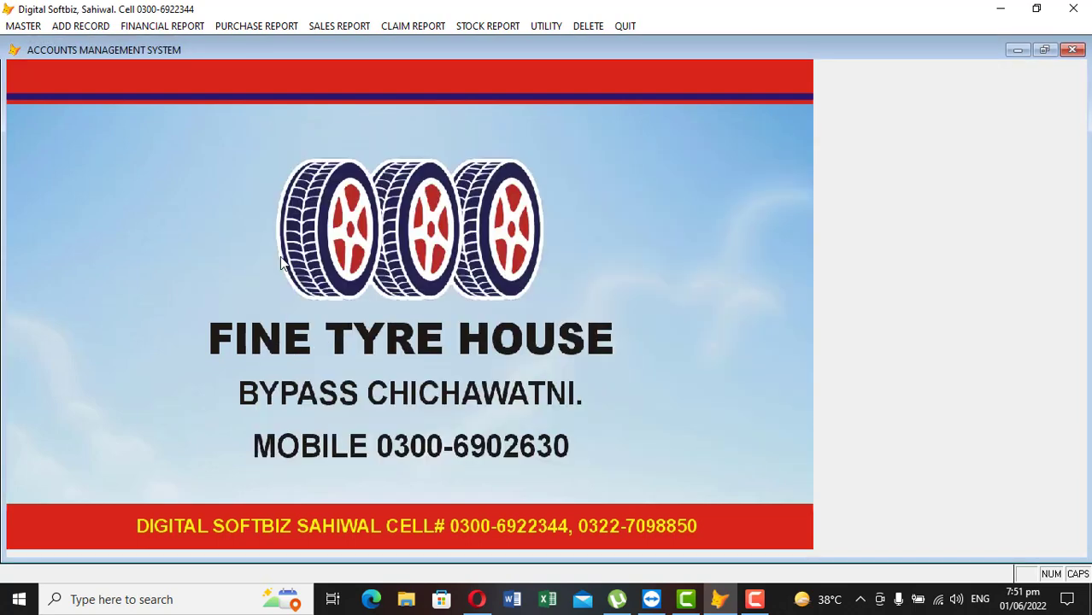
View the full list of brands in the master brand profile, check its entries and leave the form
click(24, 26)
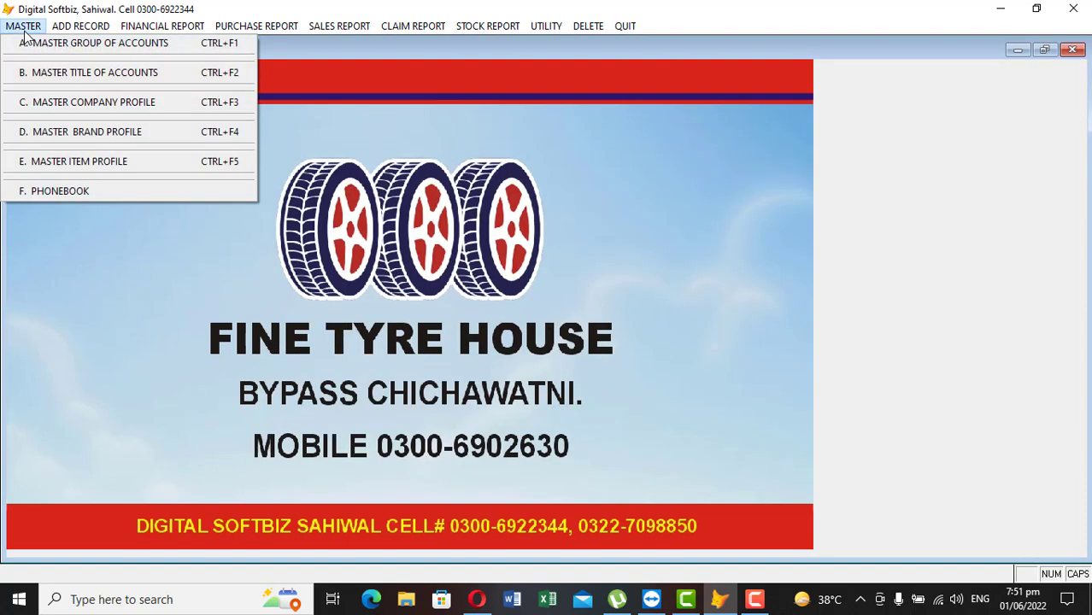
click(85, 134)
click(574, 396)
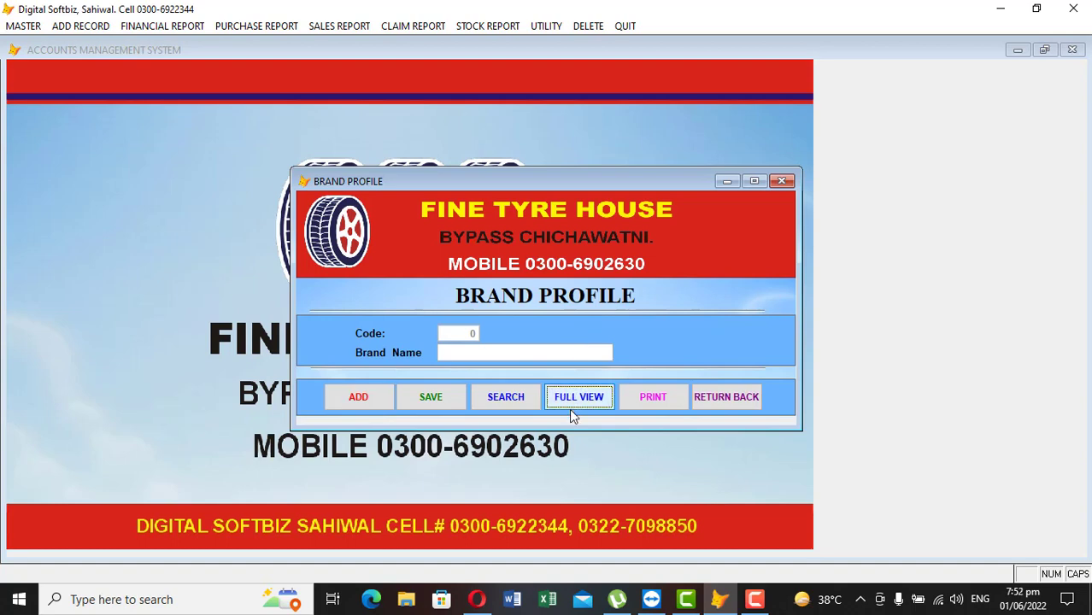
click(442, 223)
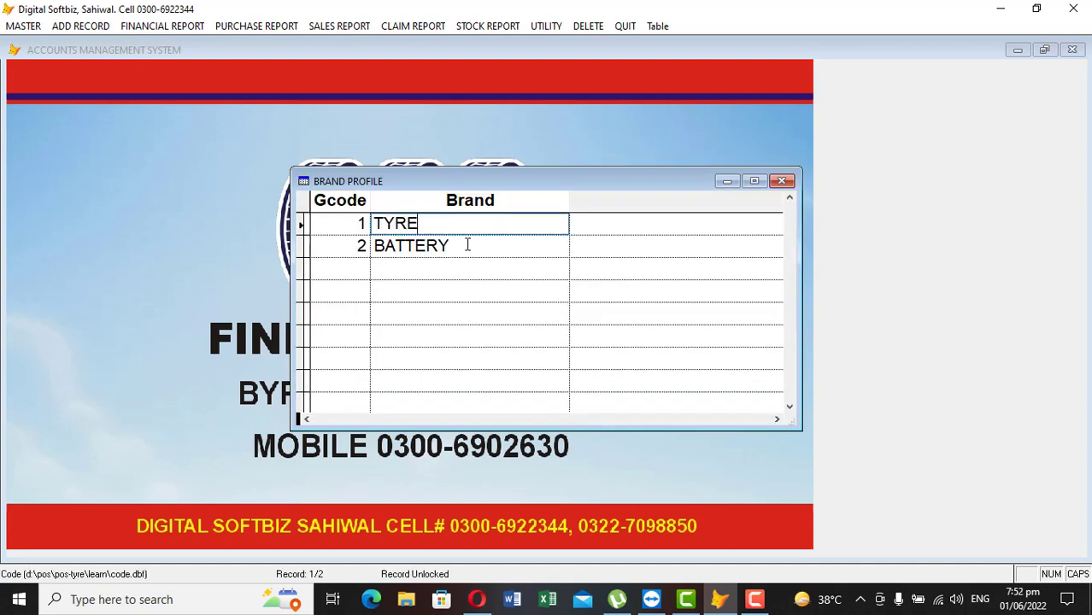
click(466, 245)
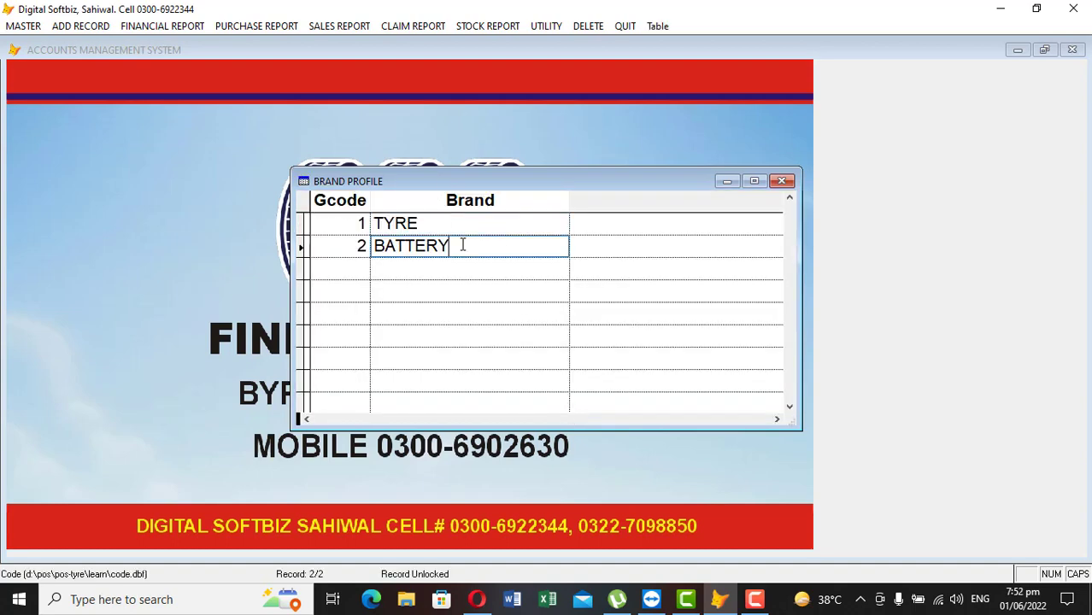
click(782, 180)
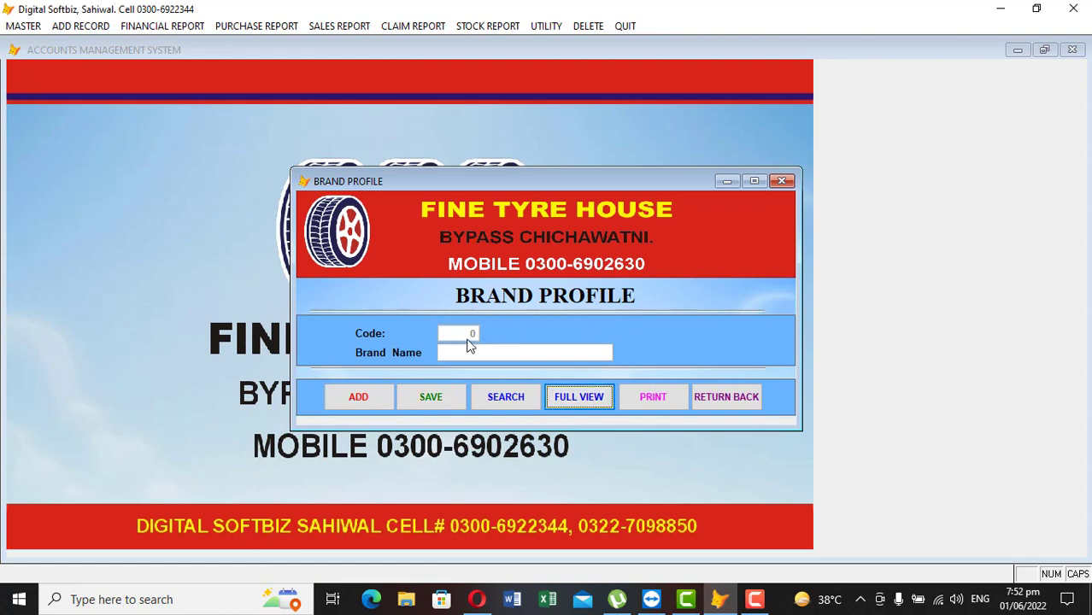
click(751, 397)
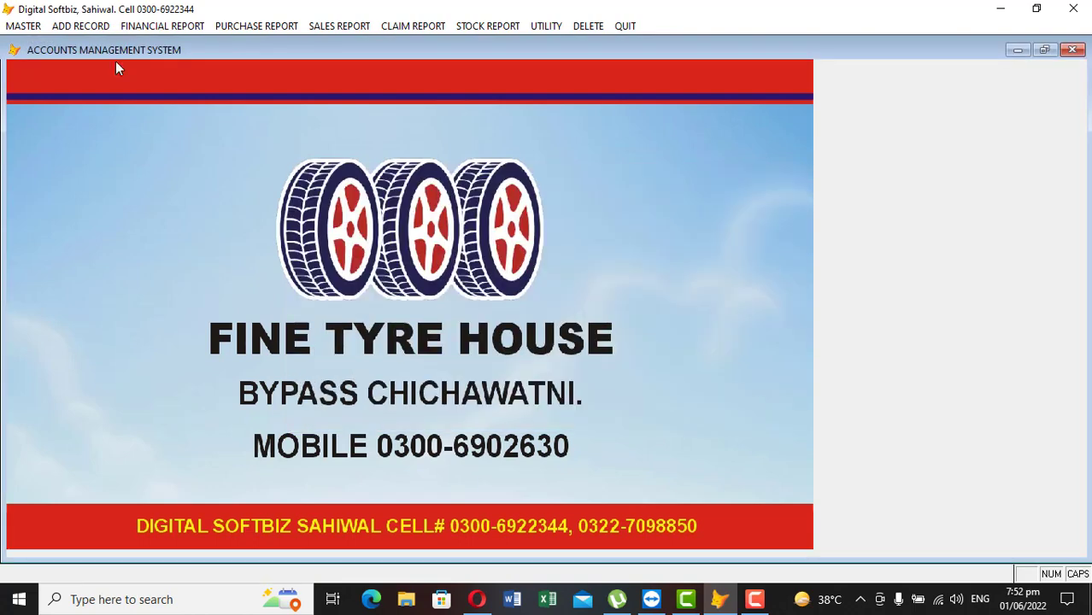
Examine the full item list in the master item profile, including its category and size columns, and leave the form
click(13, 20)
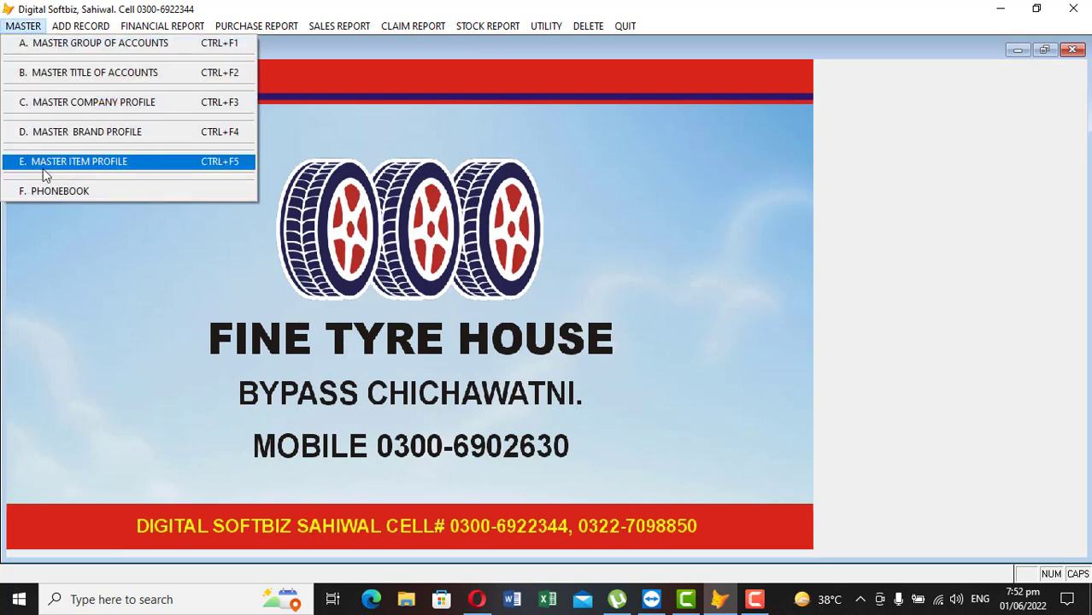
click(92, 166)
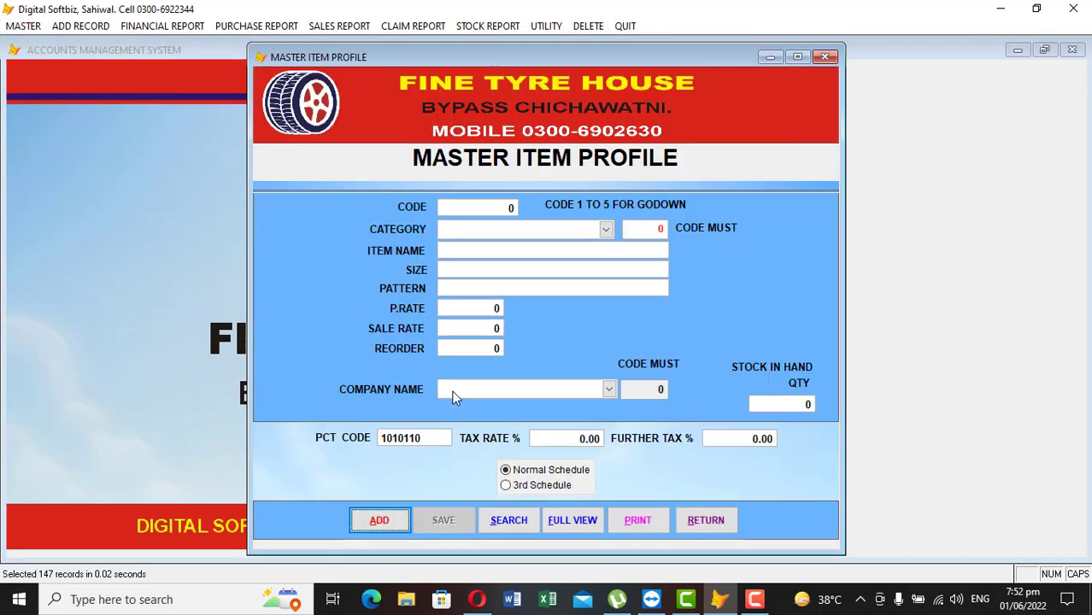
click(573, 520)
key(Right)
key(Right)
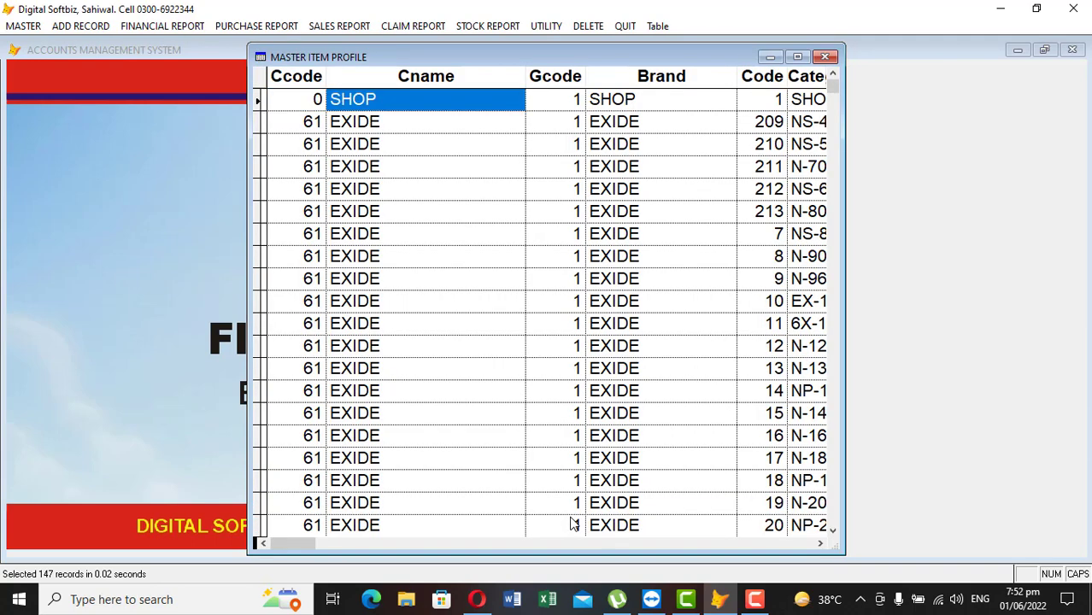
key(Right)
key(Right)
key(Right)
key(Right)
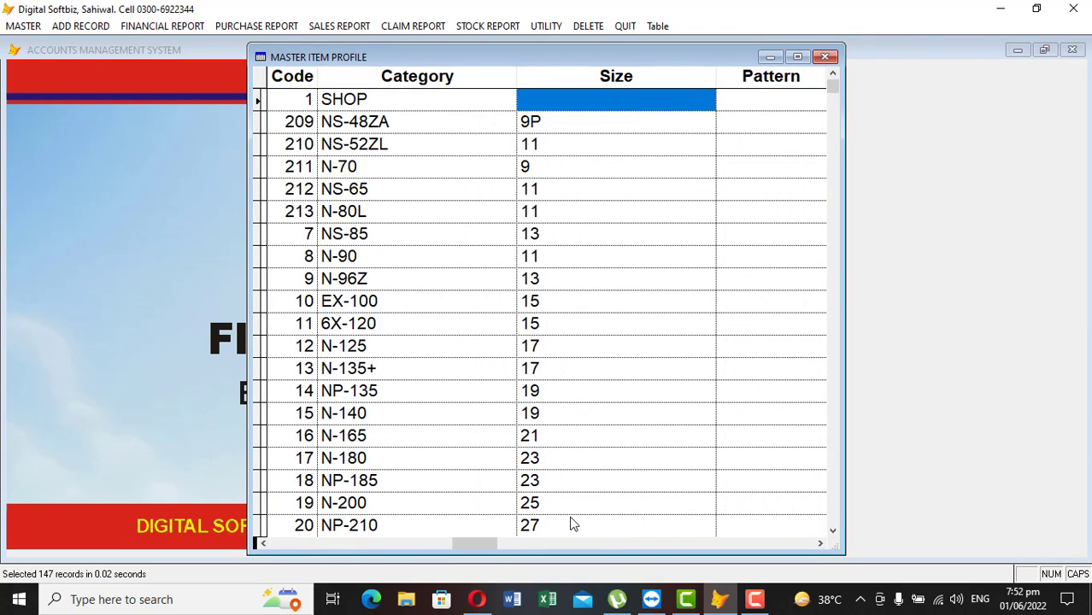
key(Left)
key(Right)
key(Left)
key(Down)
key(Right)
key(Down)
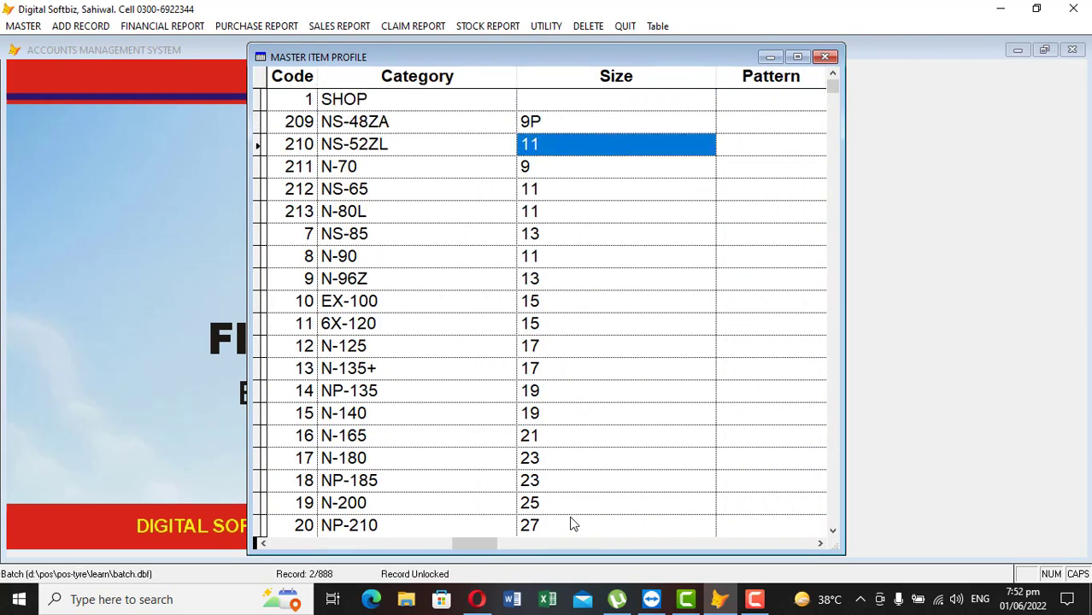
key(Down)
key(Down)
key(Down)
key(Down)
key(Down)
key(Down)
key(Down)
key(Down)
key(Down)
key(Down)
key(Down)
key(Down)
key(Down)
key(Down)
key(Down)
key(Down)
key(Down)
key(Down)
key(Down)
key(Down)
key(Down)
key(Down)
key(Left)
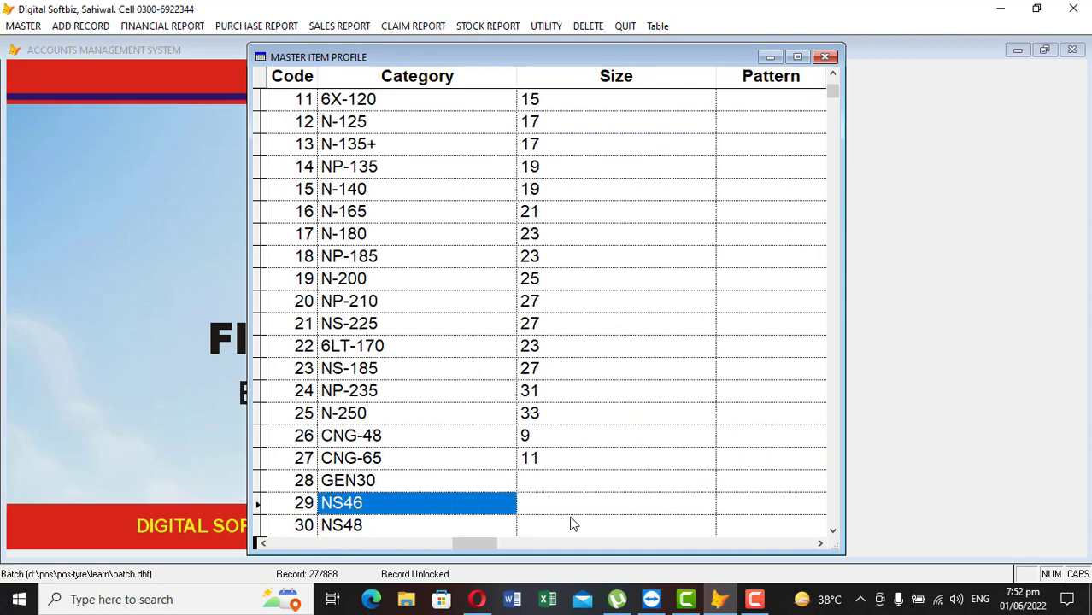
key(Up)
key(Up)
key(Up)
key(Escape)
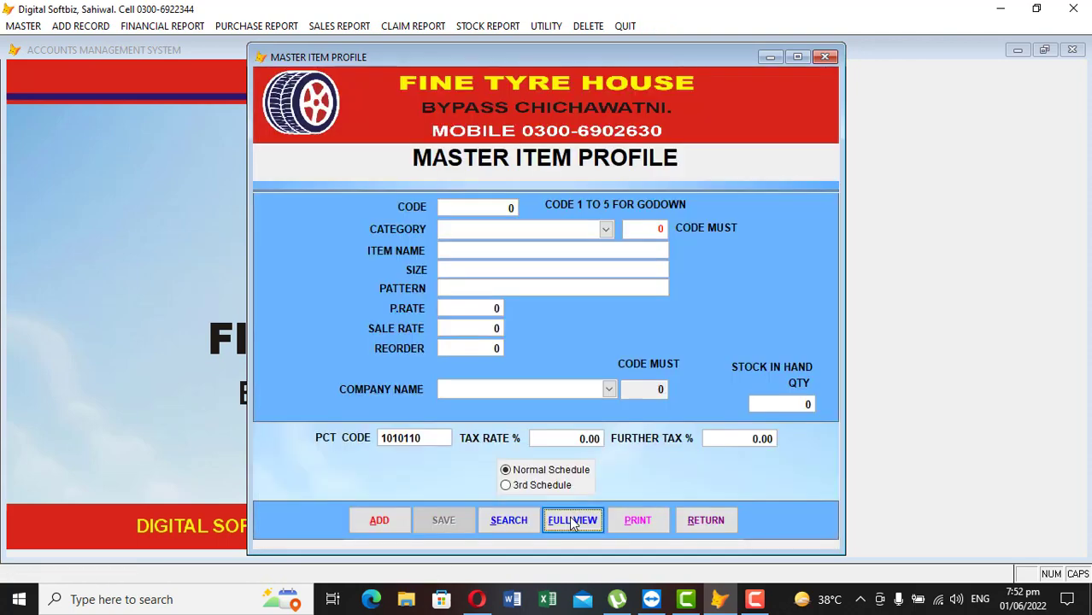
click(720, 533)
Start a new item record in the master item profile and set its category to TYRE
click(34, 26)
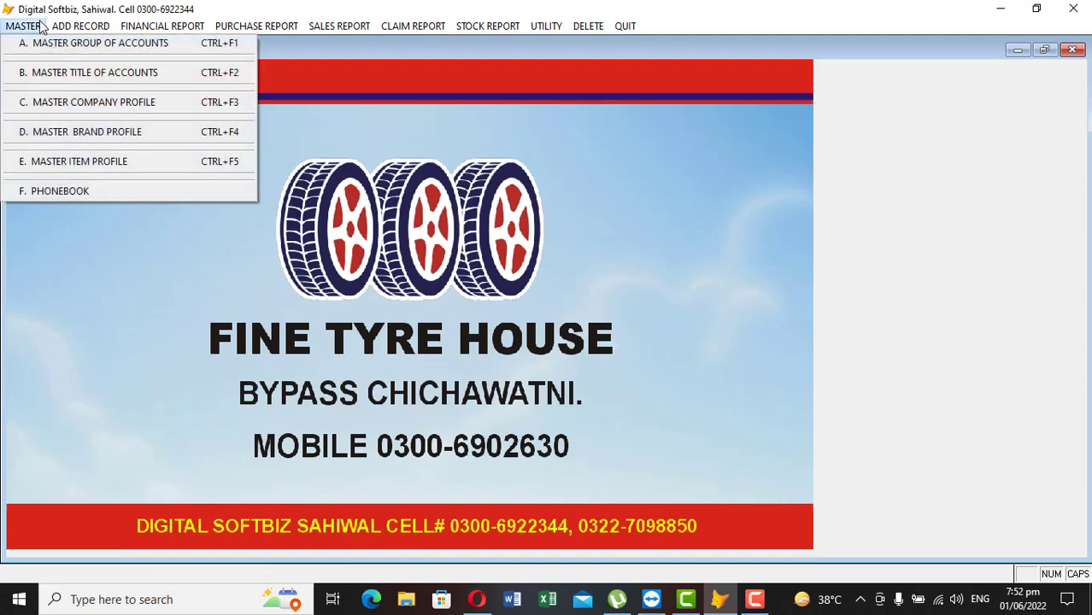
click(107, 162)
click(386, 518)
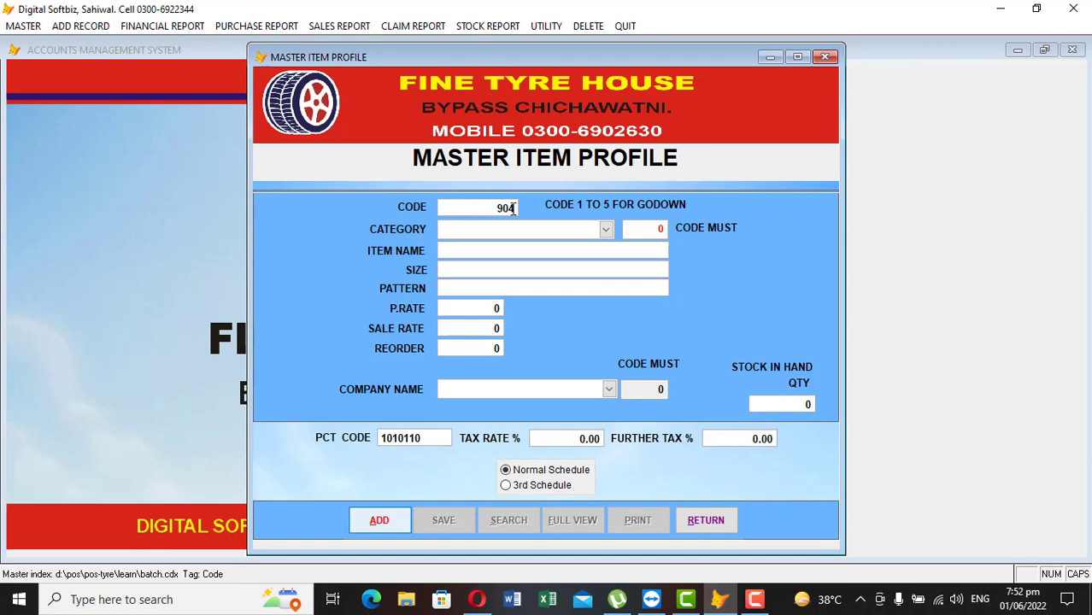
key(Return)
click(607, 229)
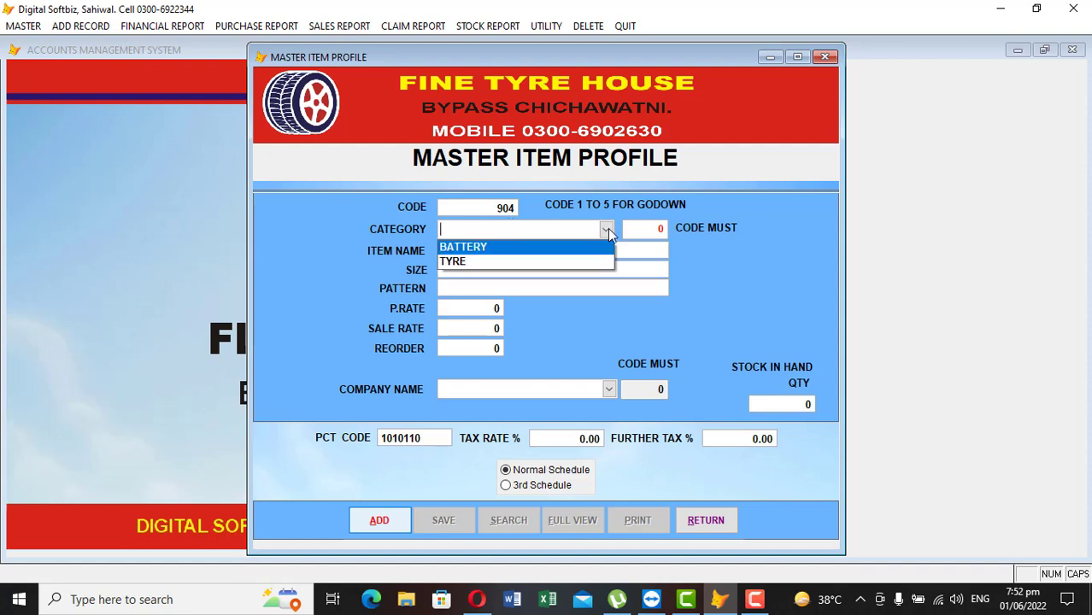
click(474, 260)
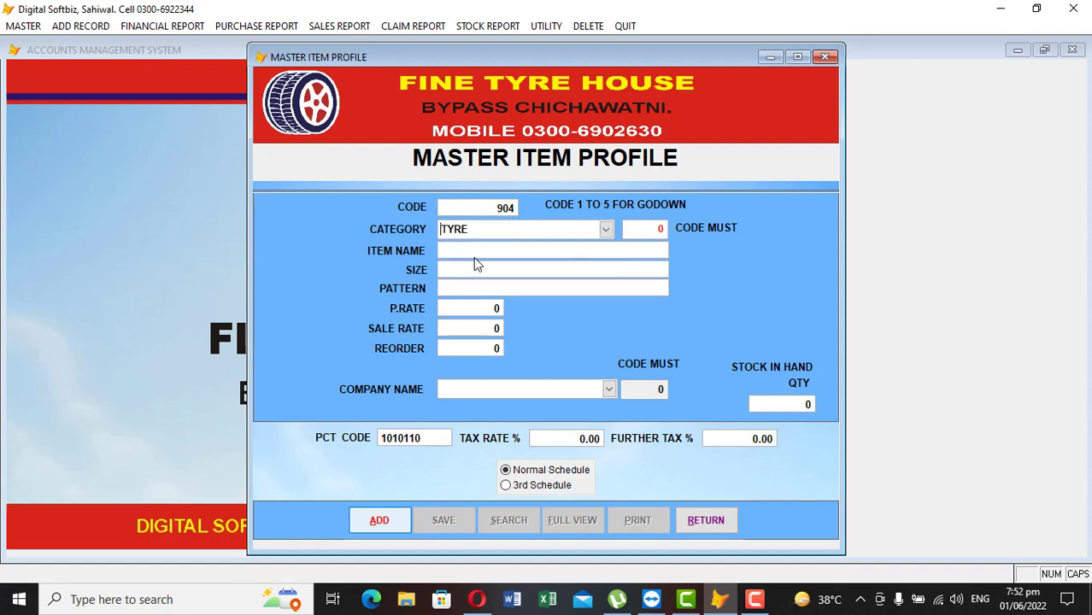
key(Return)
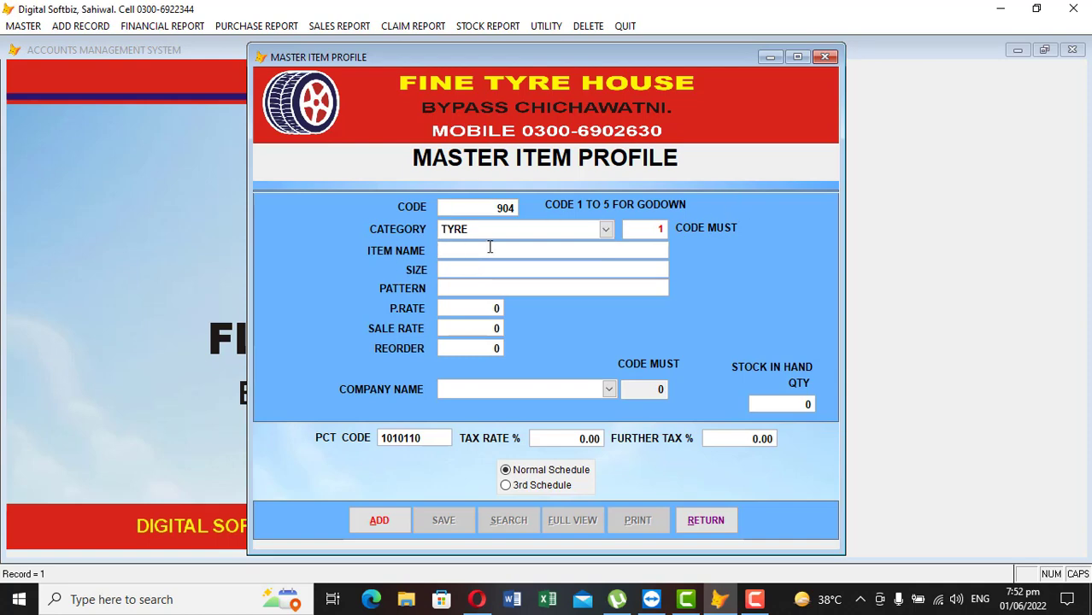
Enter PANTHER as the item name, 35" as the size and LINES as the pattern
click(490, 247)
text(PANTHER)
key(Return)
text(35)
key(Return)
text(LINES)
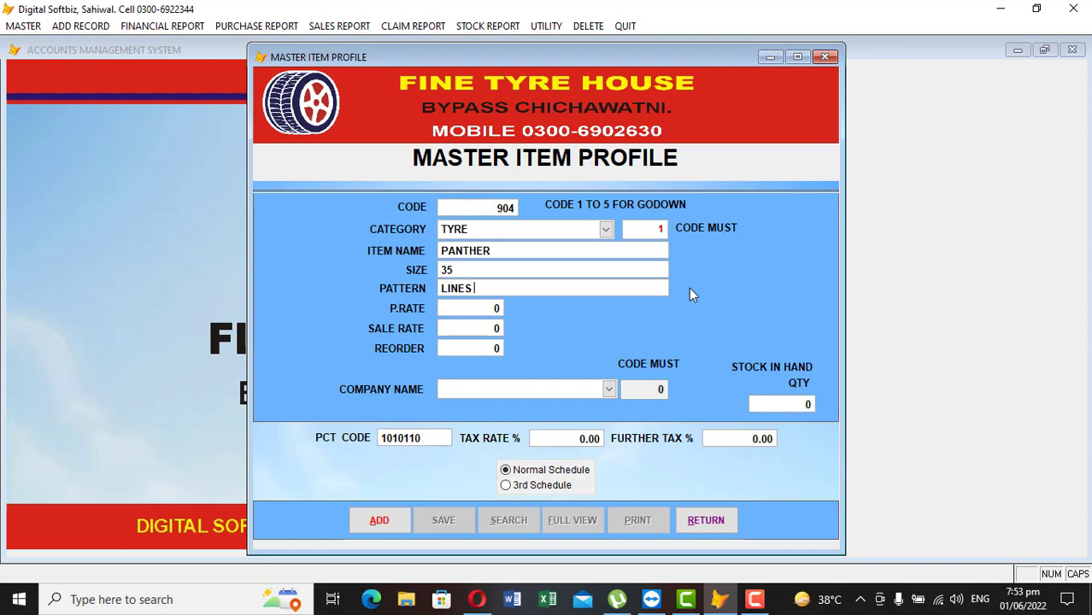
click(501, 272)
key(Tab)
Set the item's purchase rate to 8,000, sale rate to 12,000 and reorder level to 10
text(2000.0)
key(Tab)
text(8,000)
key(Return)
text(1)
text(2,000)
key(Return)
text(10)
key(Return)
Assign the company PANTHER to the new item
click(610, 390)
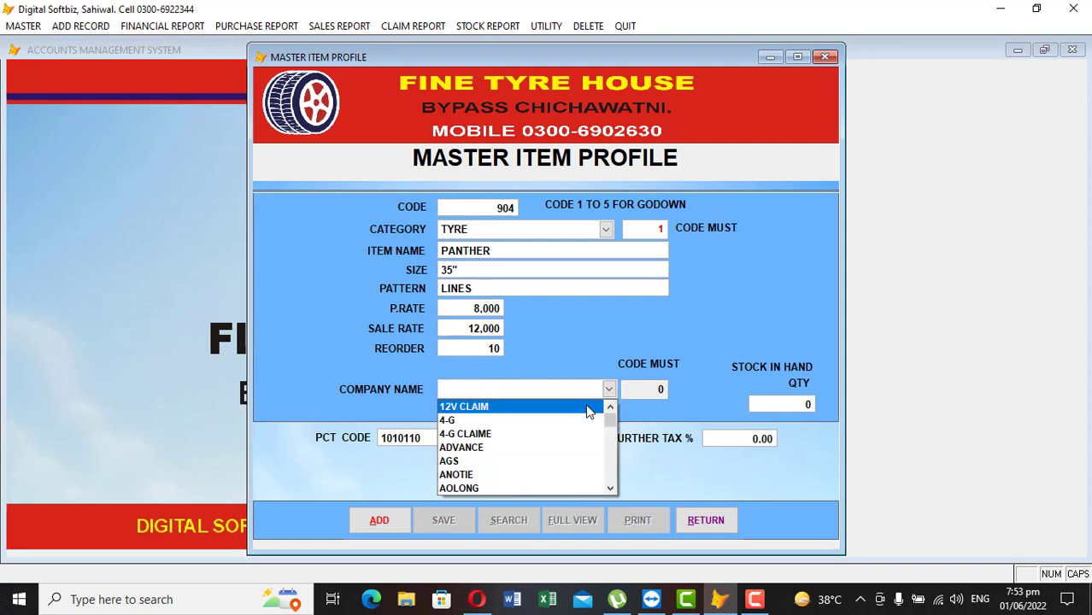
click(612, 490)
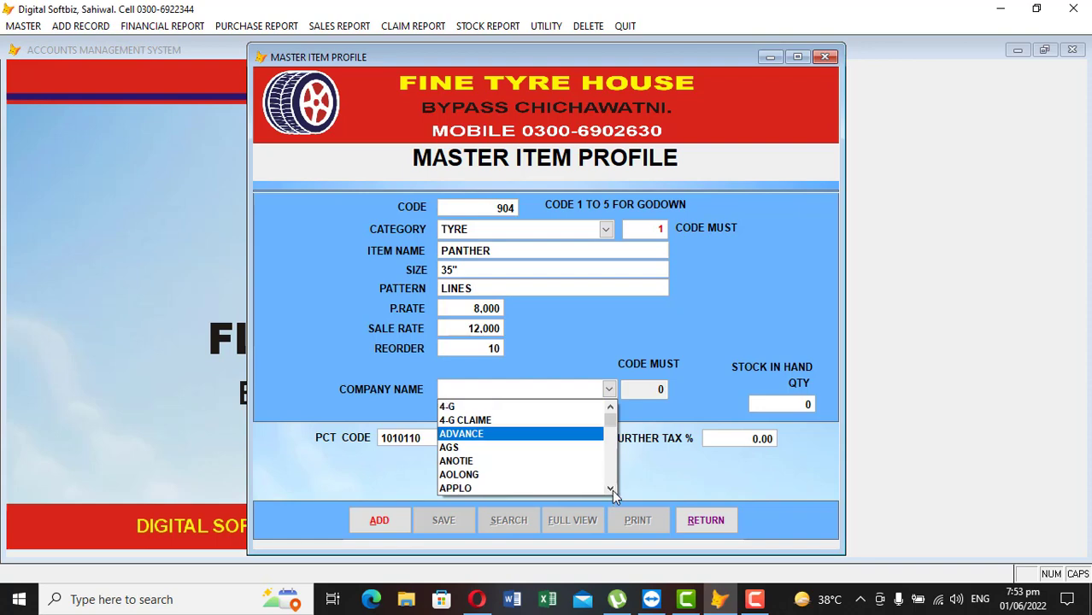
click(612, 490)
click(612, 490)
click(612, 489)
click(612, 490)
click(612, 489)
click(611, 490)
click(612, 490)
click(612, 490)
click(612, 490)
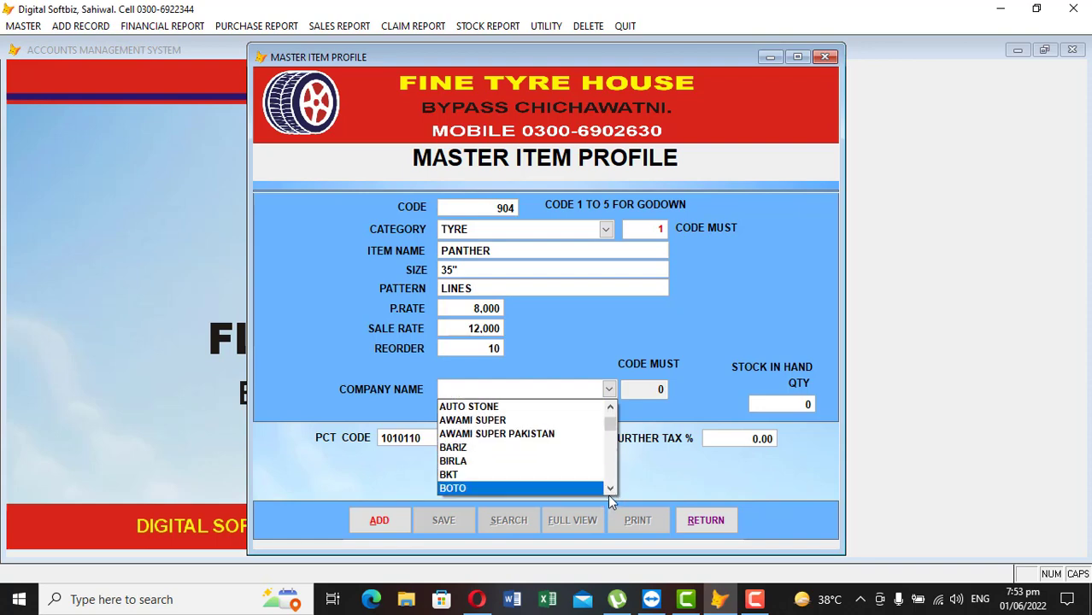
drag(609, 491, 609, 491)
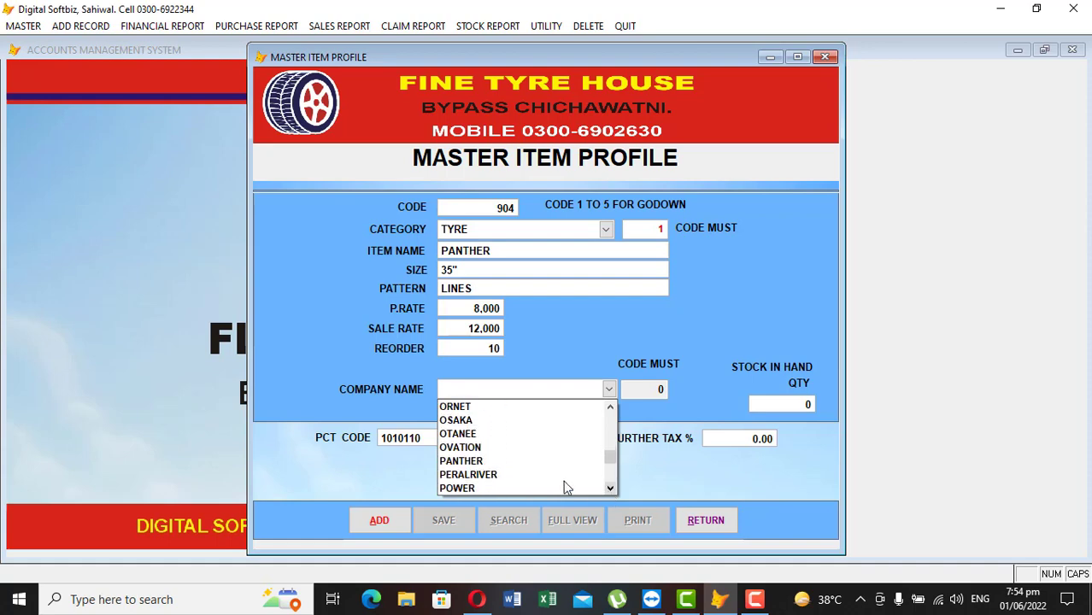
click(478, 461)
key(Return)
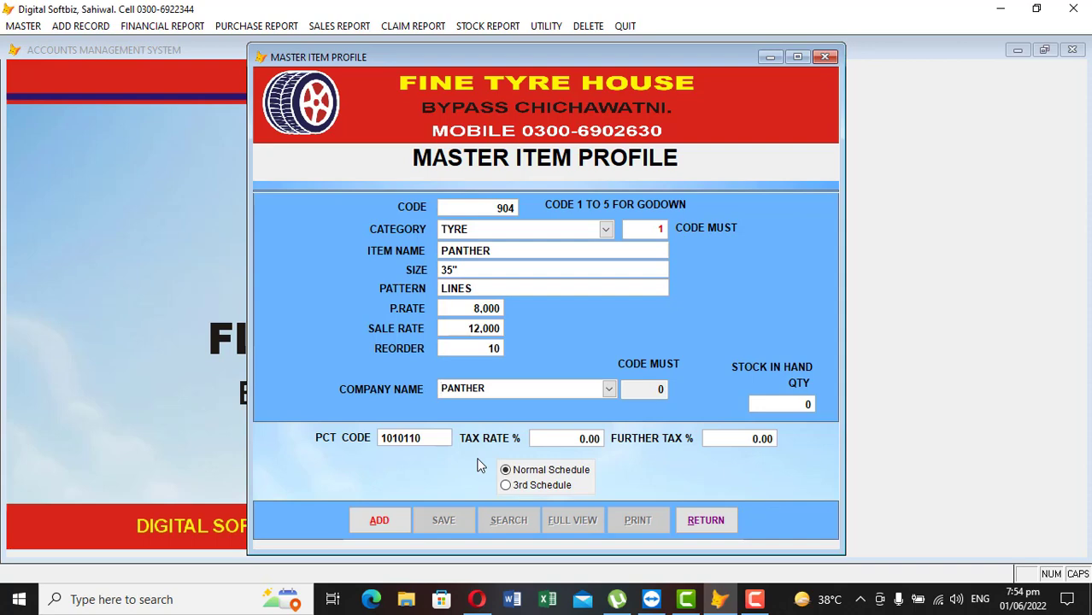
key(Return)
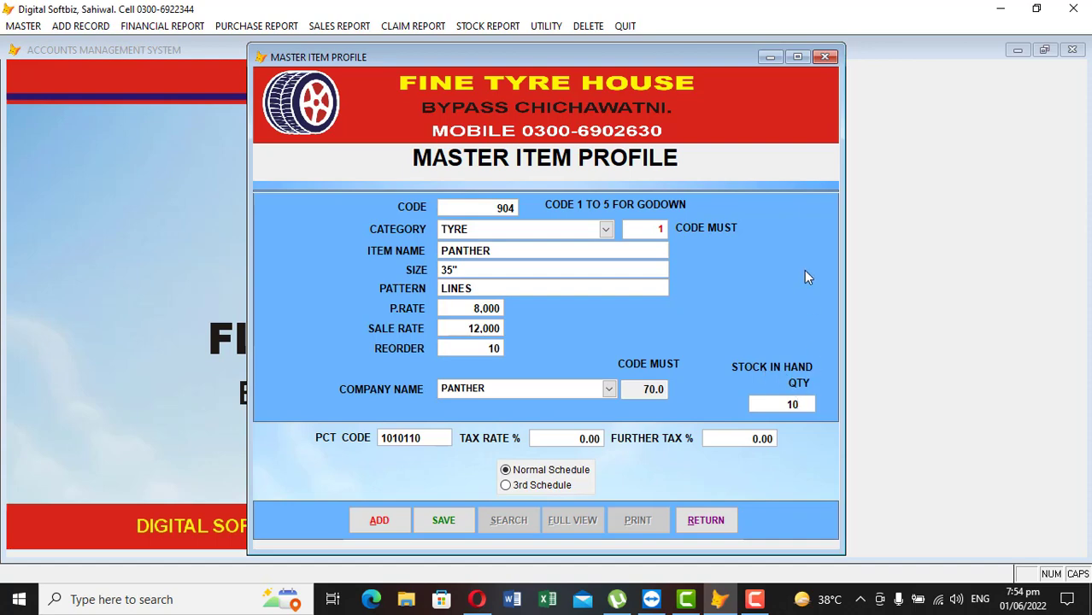
Set the item's stock in hand quantity to 10 and its tax rate to 17%, keeping the further tax at 0.00
key(Return)
key(Return)
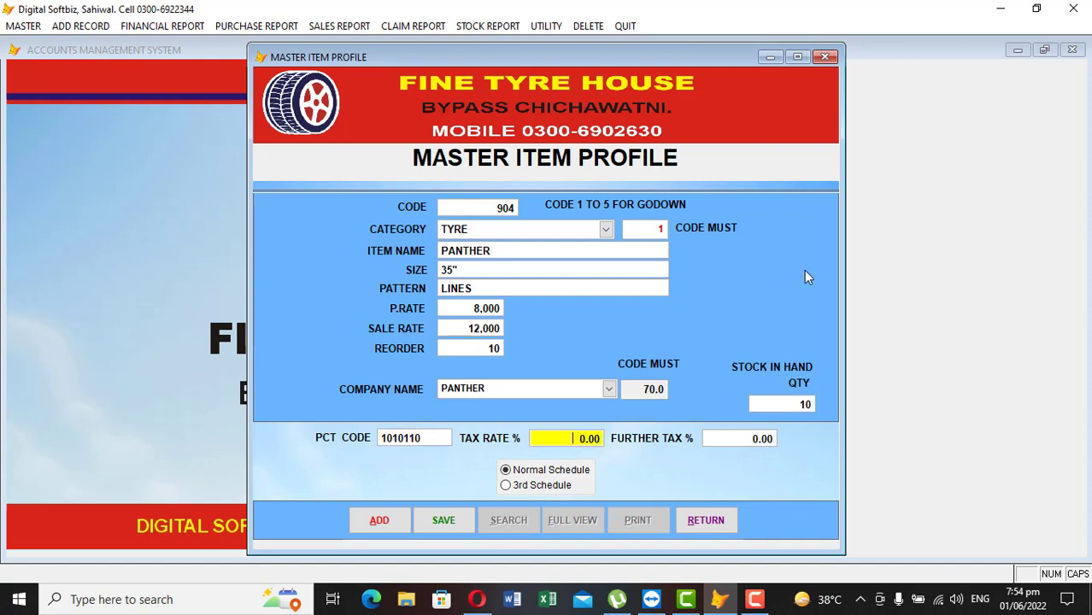
text(17)
key(Return)
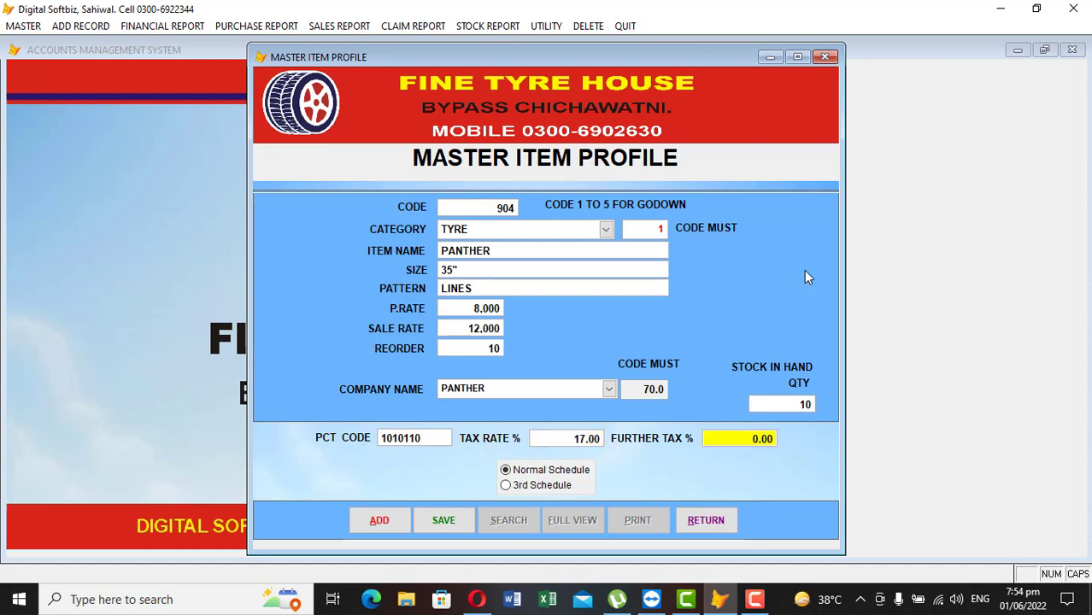
key(Return)
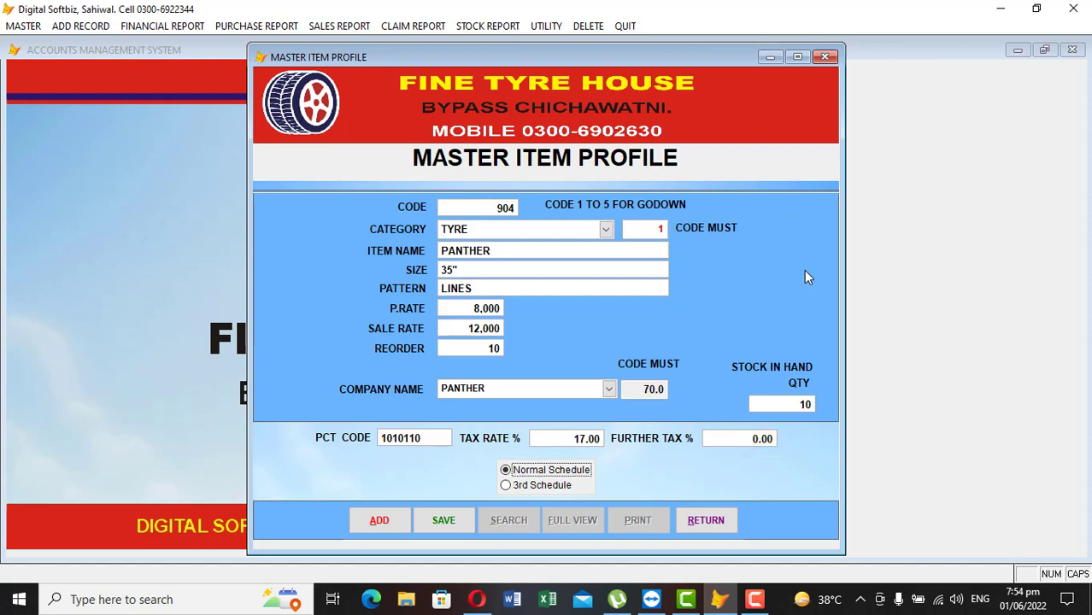
Set the item's tax schedule to 3rd Schedule, save the item and leave the form
key(Return)
key(Return)
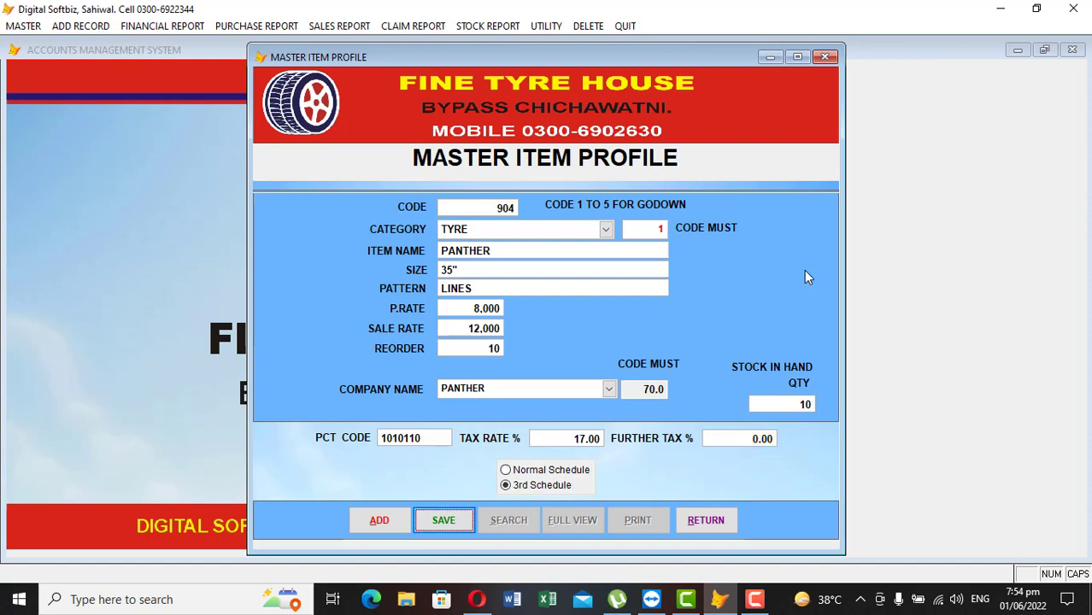
key(Return)
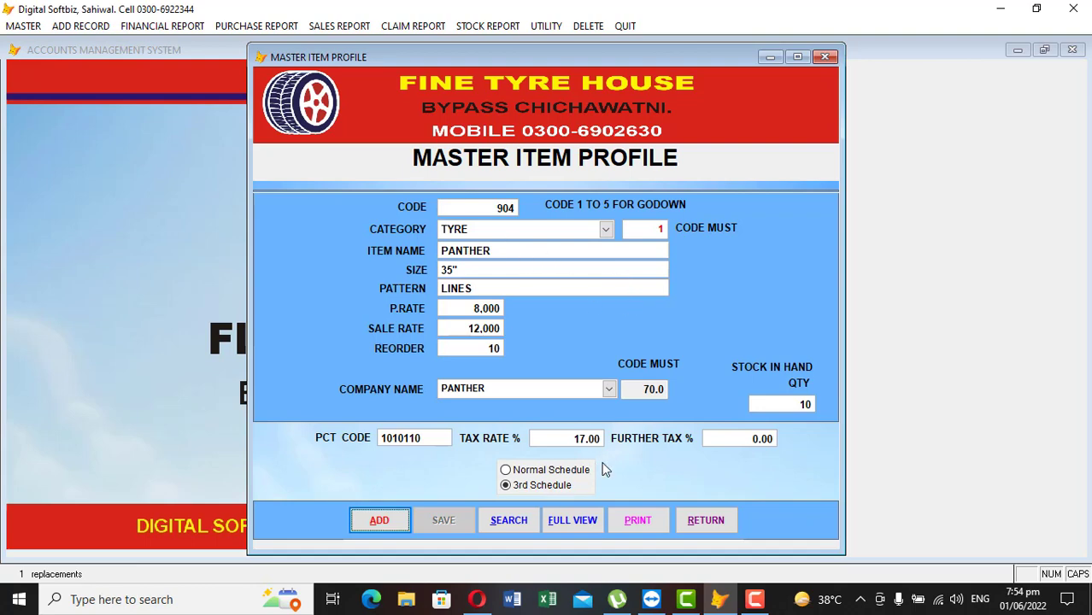
click(698, 523)
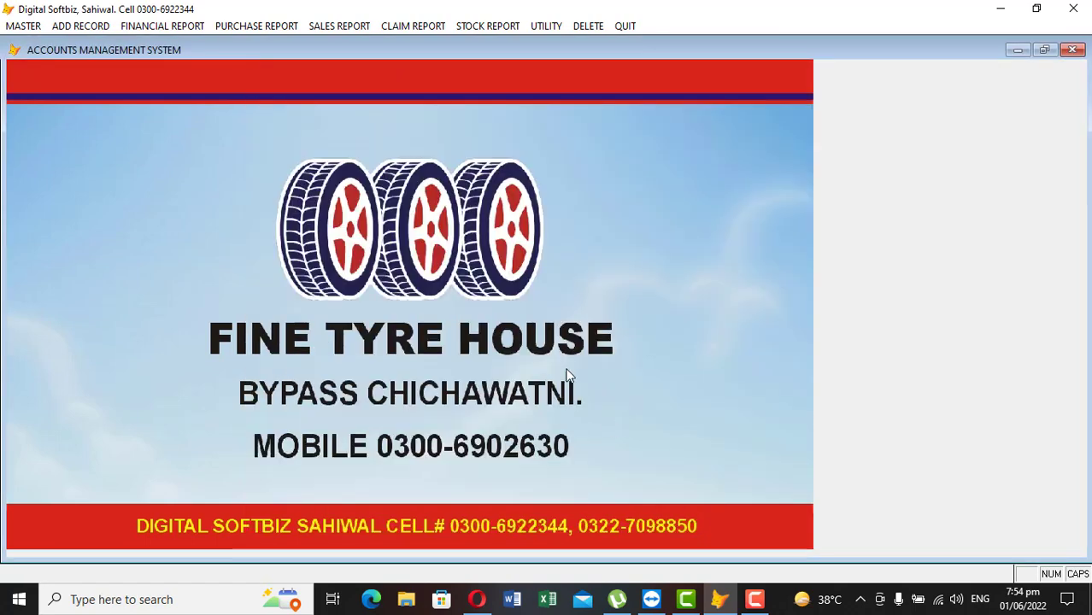
View the stock in hand report, check the PANTHER item's quantity, rates and amount, and close the report
click(498, 28)
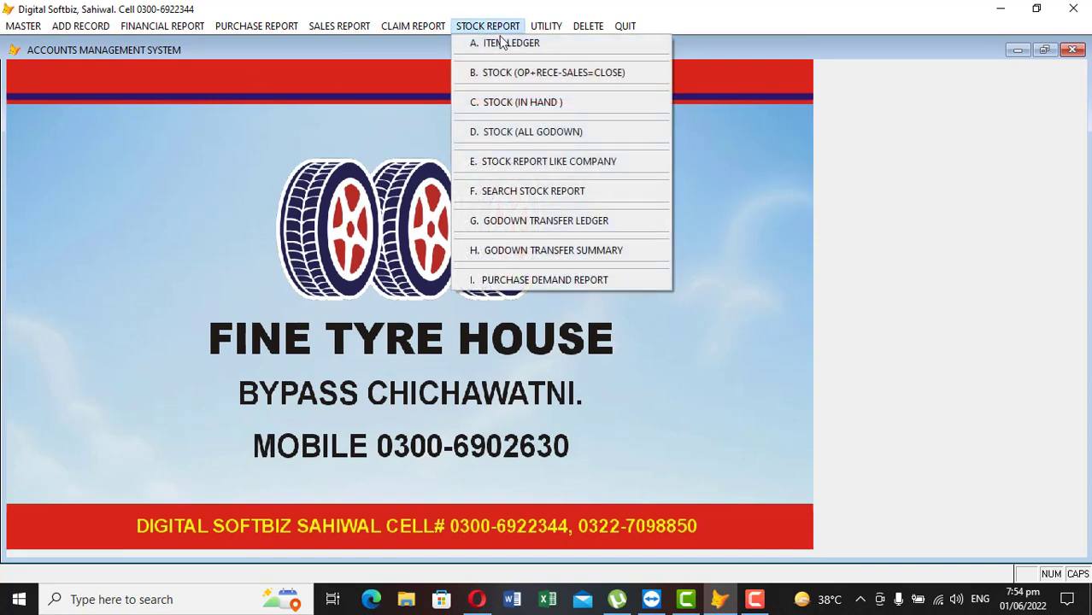
click(527, 103)
key(Return)
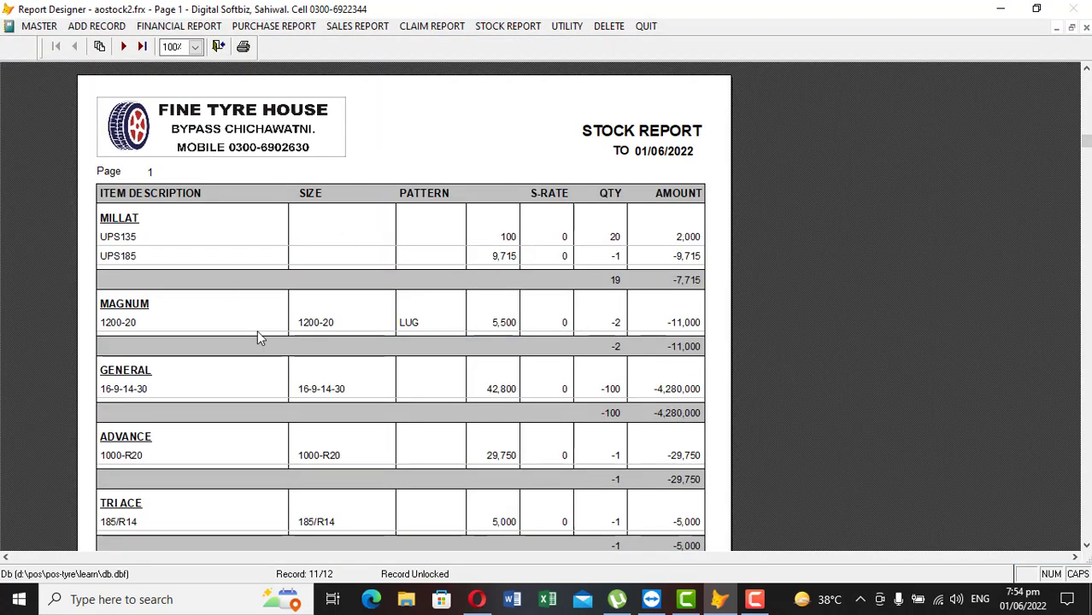
scroll(163, 292, down, 1)
scroll(163, 292, down, 3)
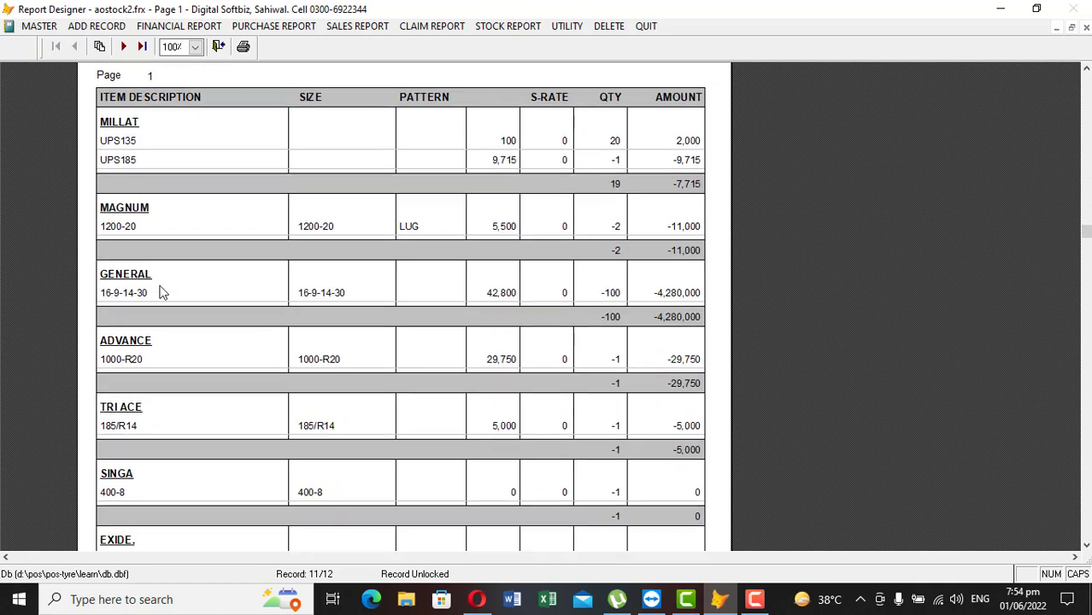
scroll(162, 292, down, 5)
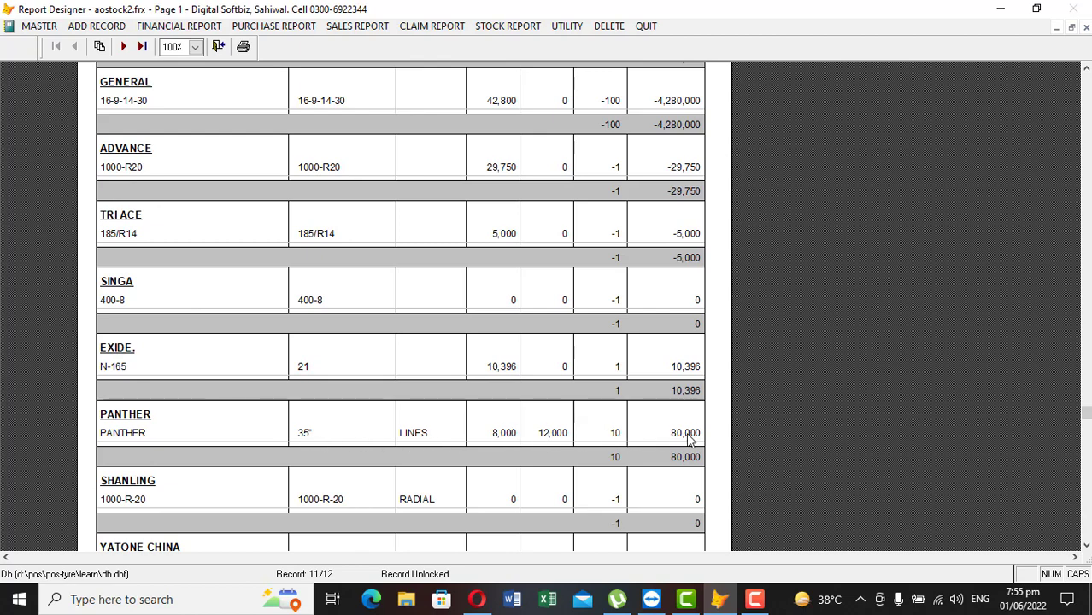
key(Escape)
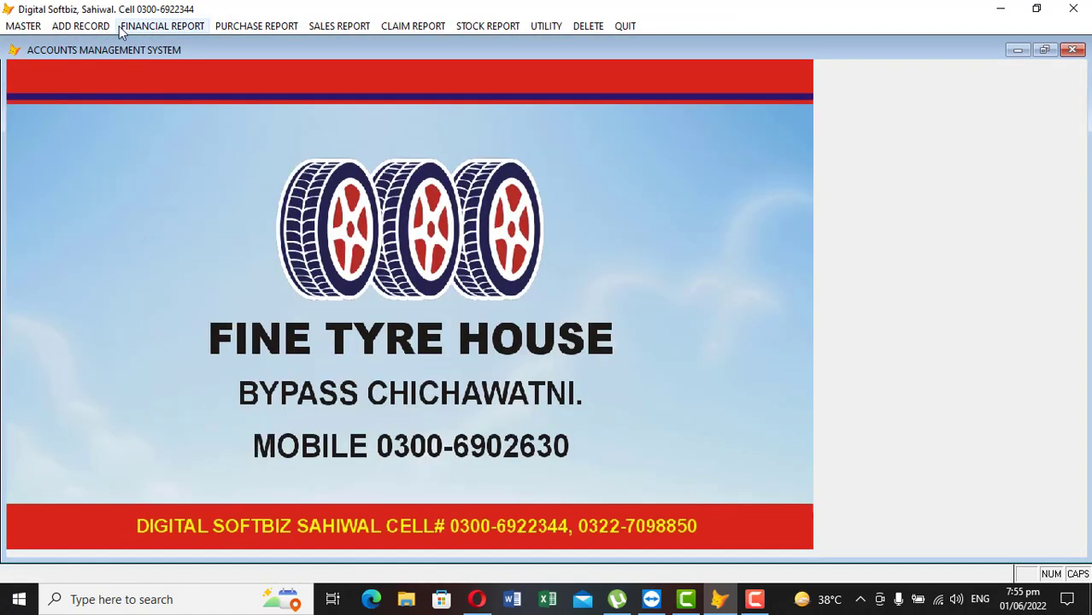
Start a new FBR sales invoice dated 01/06/2022 with bill number 7
click(102, 28)
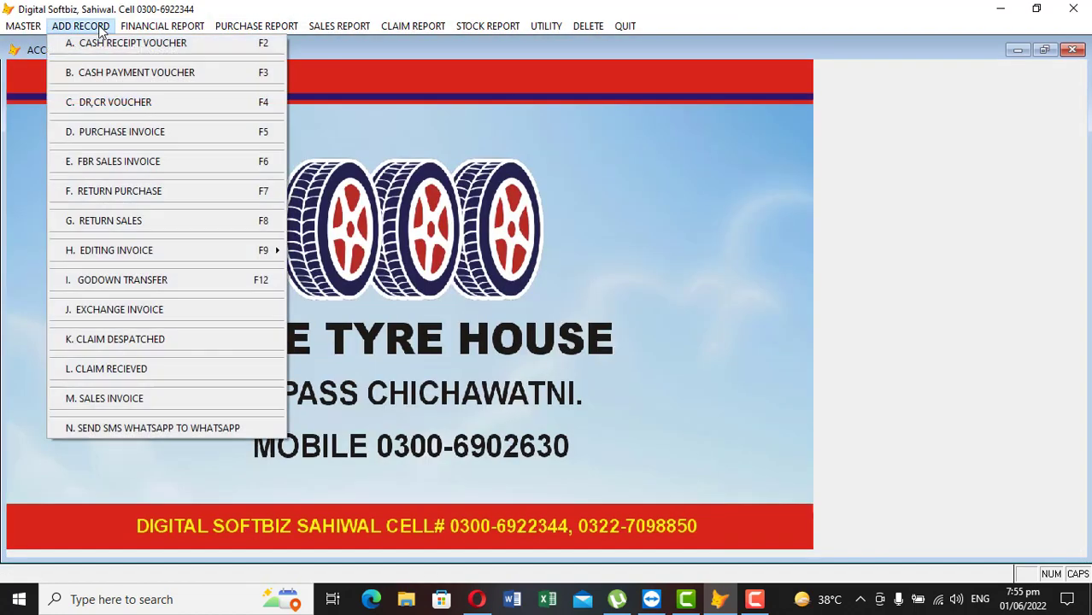
click(156, 166)
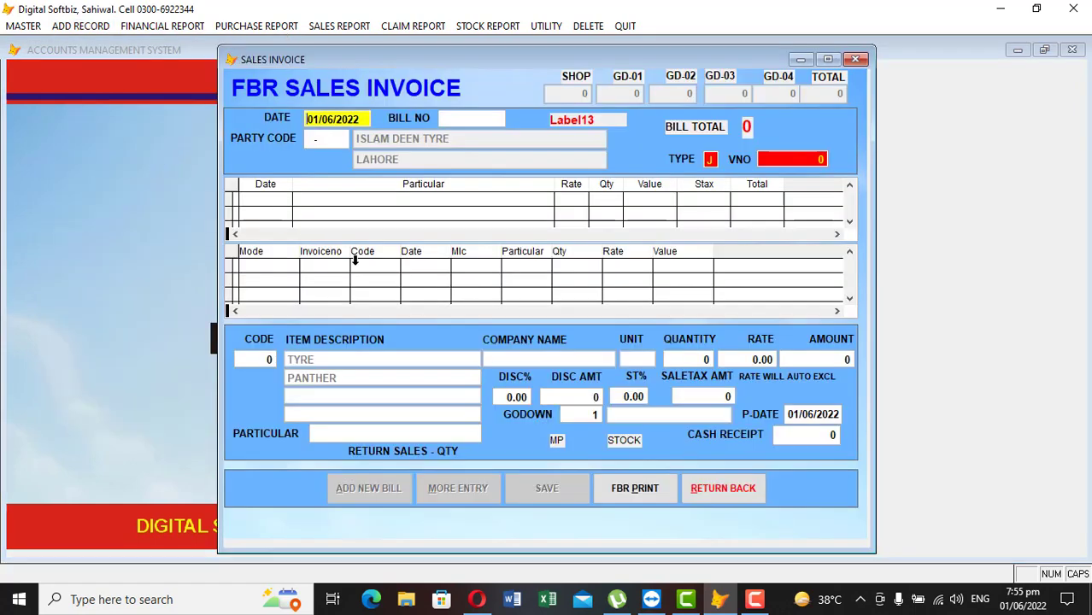
key(Return)
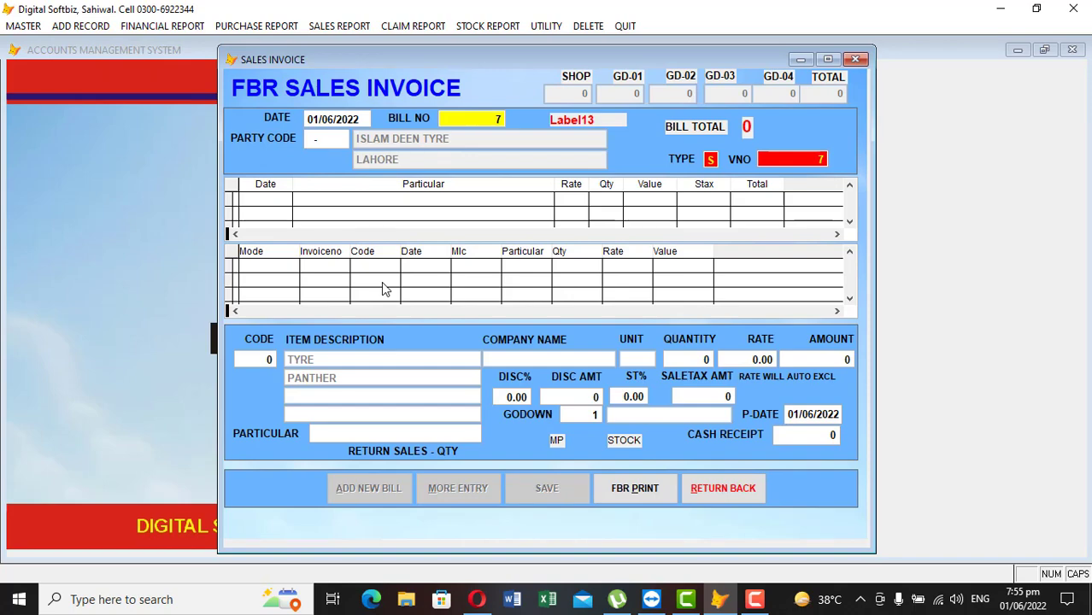
key(Return)
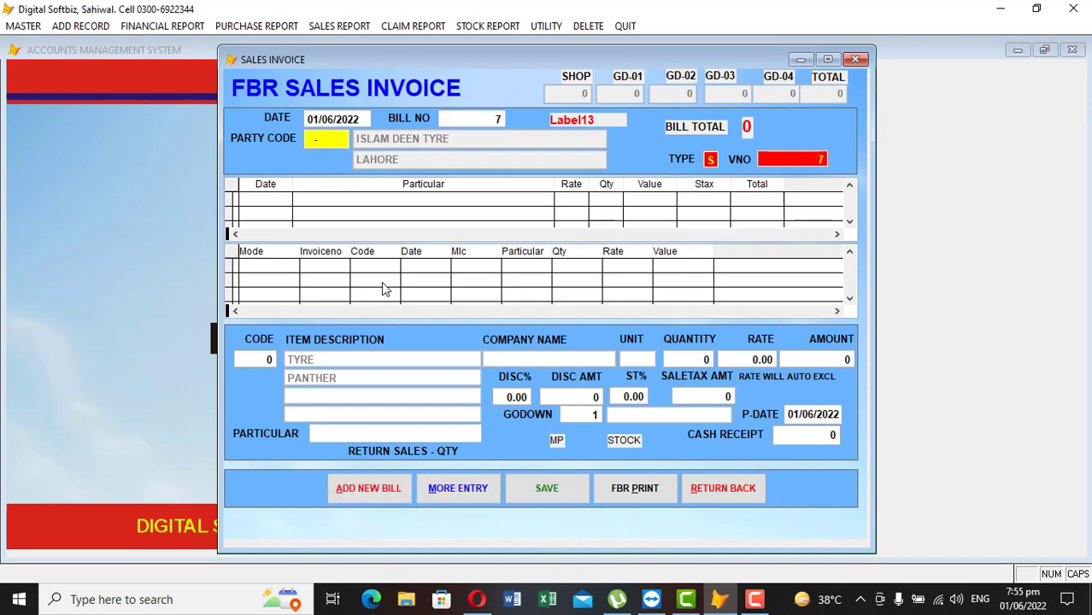
Search the account list by customer name and select the customer from SWL as the invoice party
key(Return)
text(JAM)
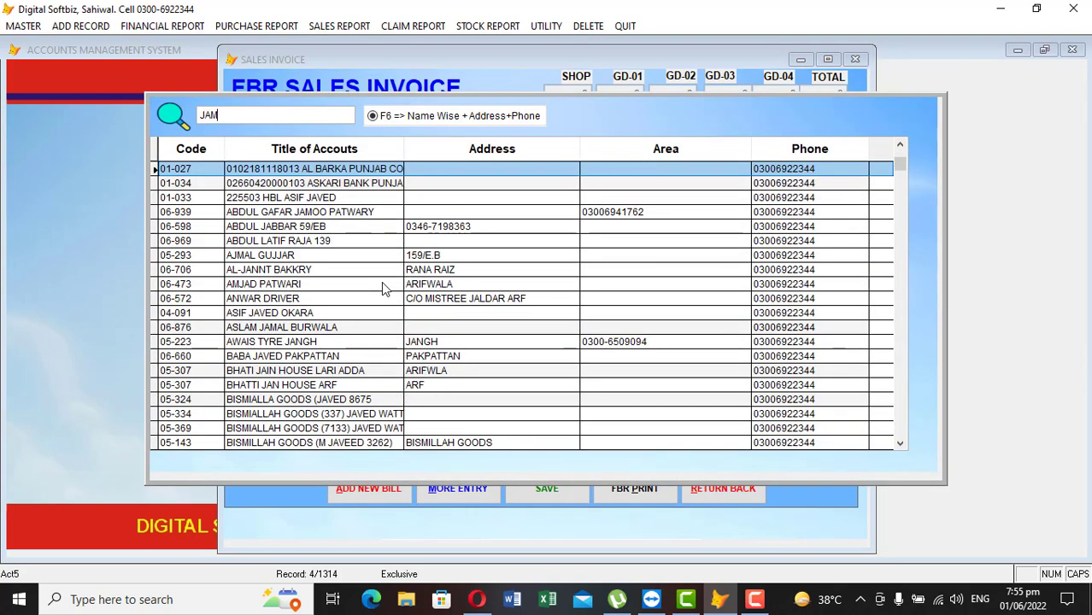
key(Down)
key(Down)
key(Down)
key(Down)
key(Down)
key(Down)
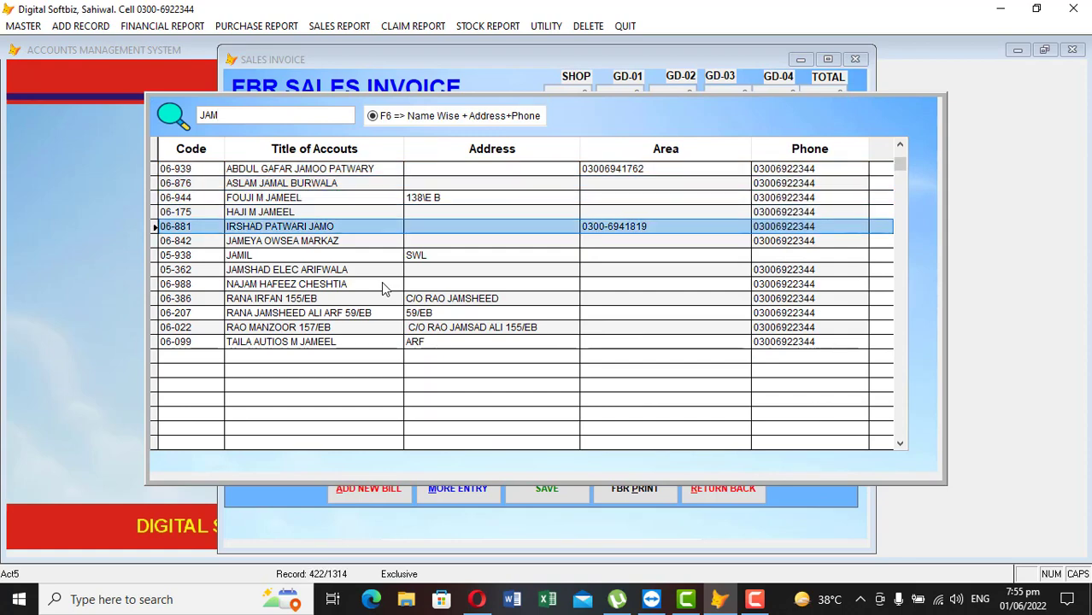
key(Return)
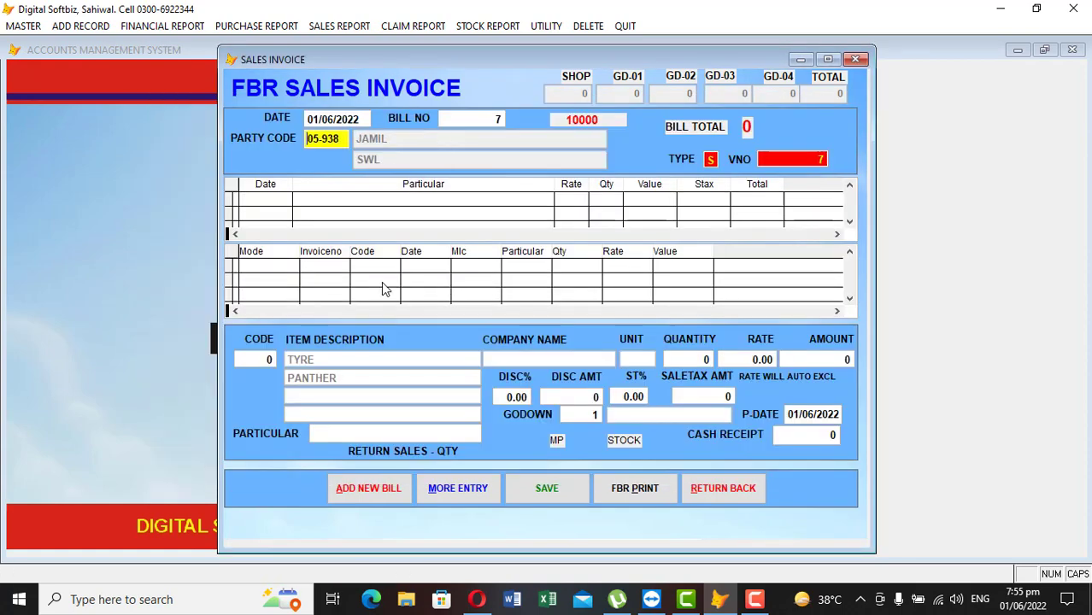
Search the accounts for CAS and change the invoice party to CASH BOOK
key(Return)
text(CAS)
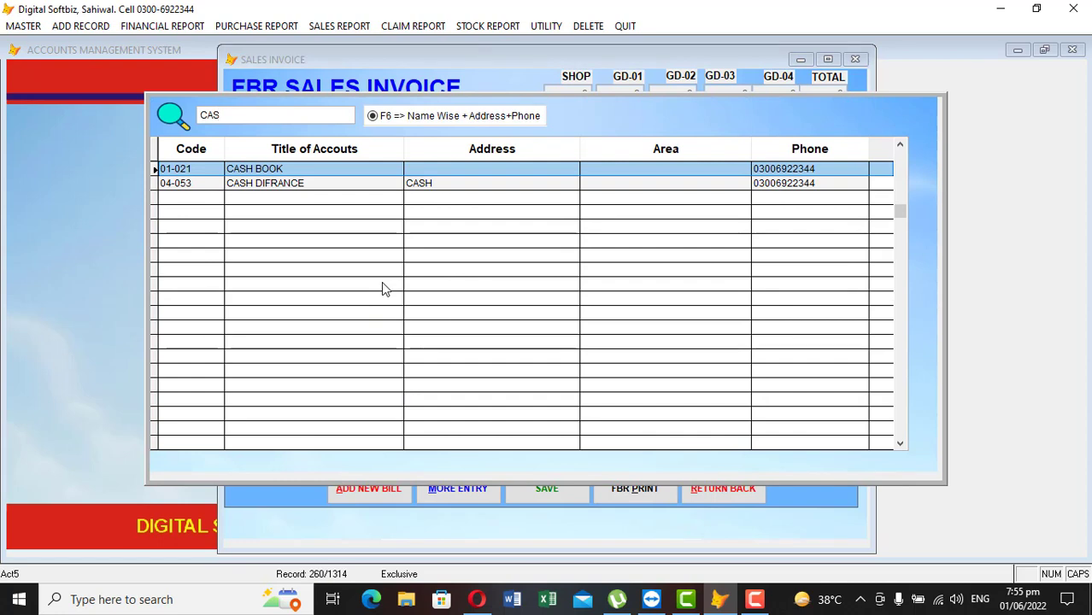
key(Return)
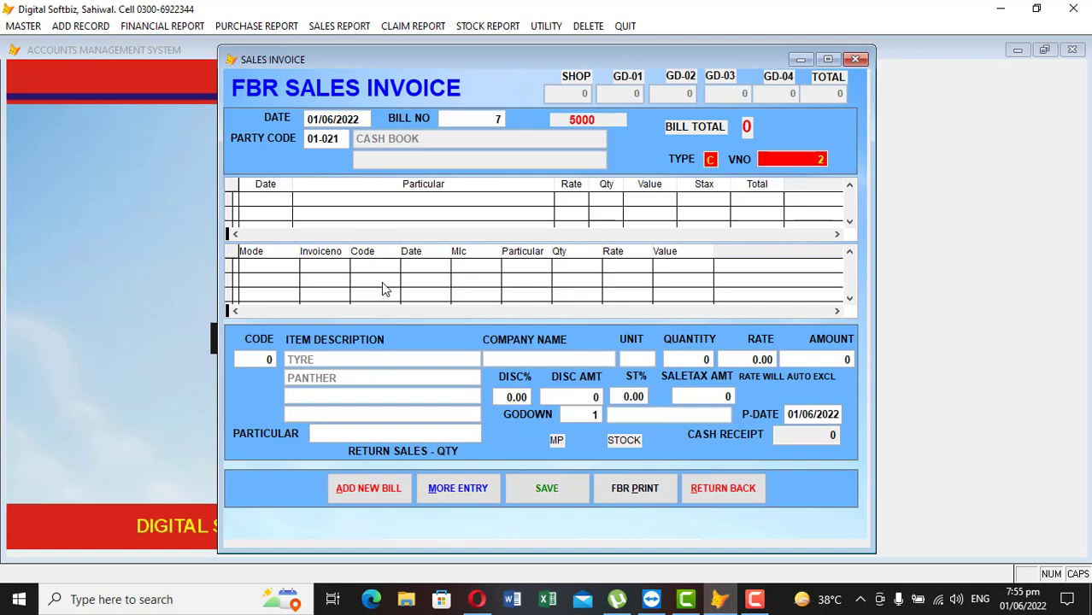
Clear the invoice's party code and try to reselect the customer from SWL in the account list
key(Up)
key(Delete)
key(Return)
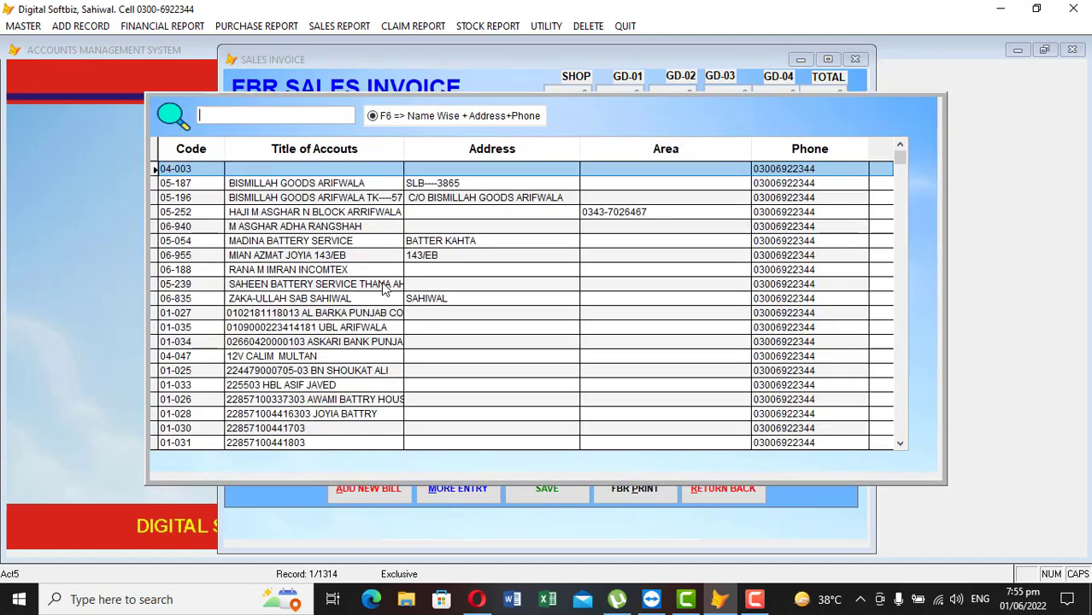
text(JAM)
key(Down)
key(Down)
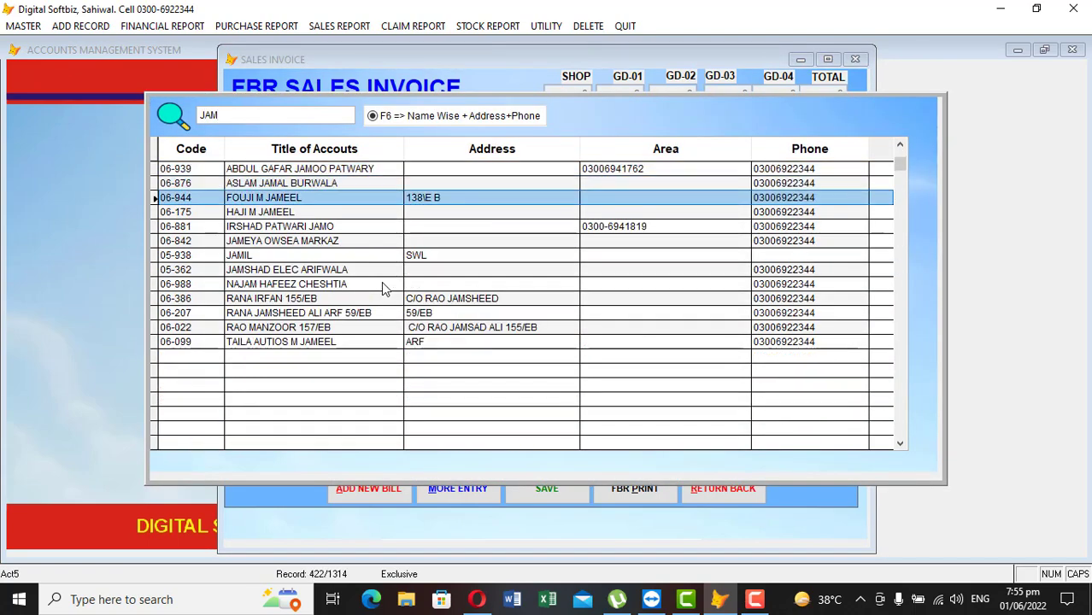
key(Down)
key(Down)
key(Down)
key(Down)
key(Return)
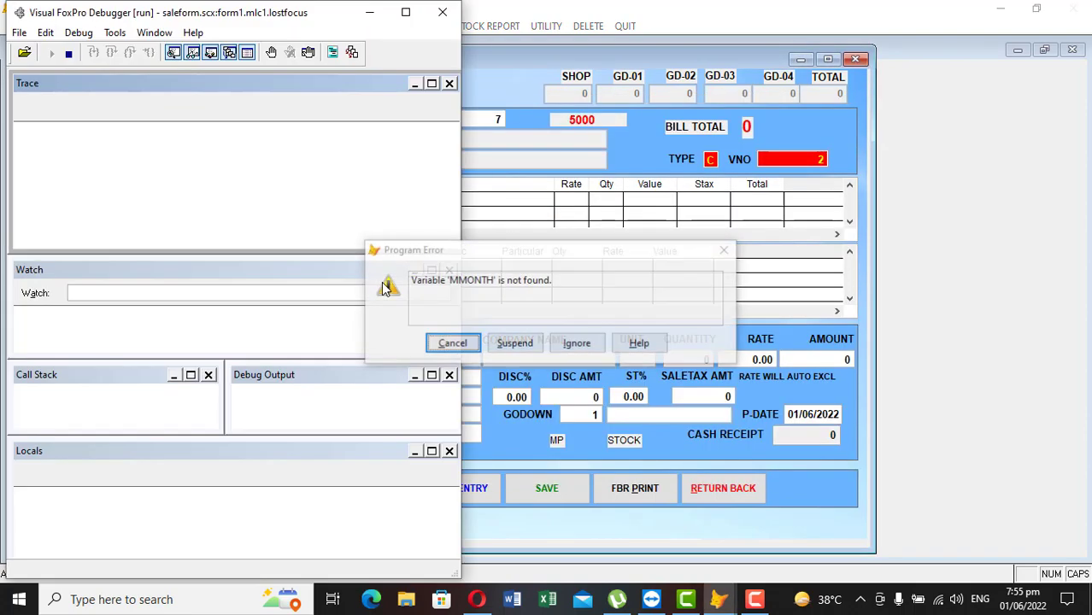
Cancel the program error and reopen the FBR sales invoice form
click(454, 340)
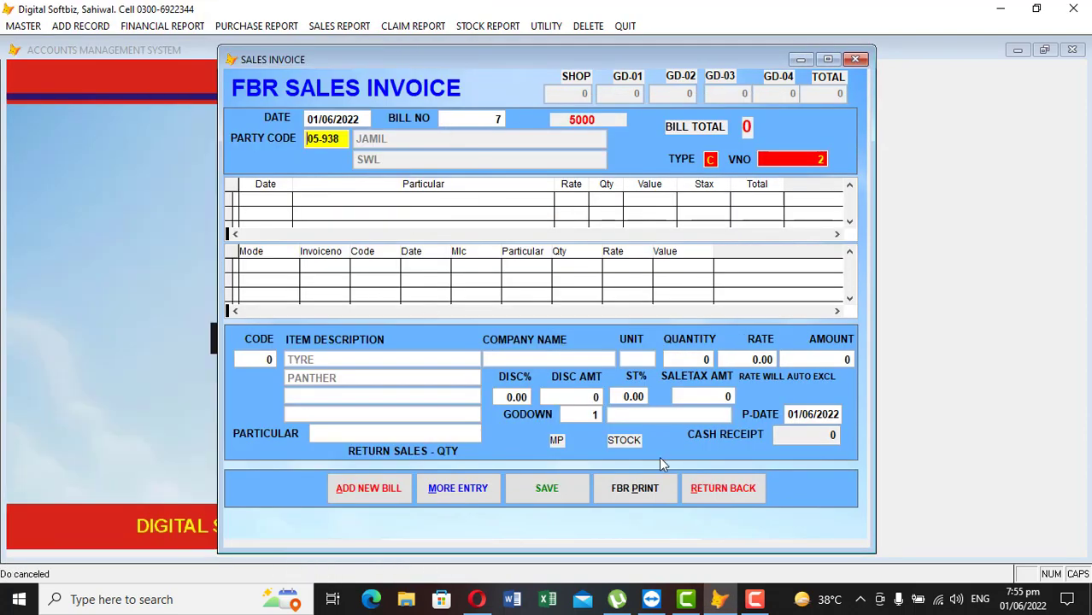
click(718, 492)
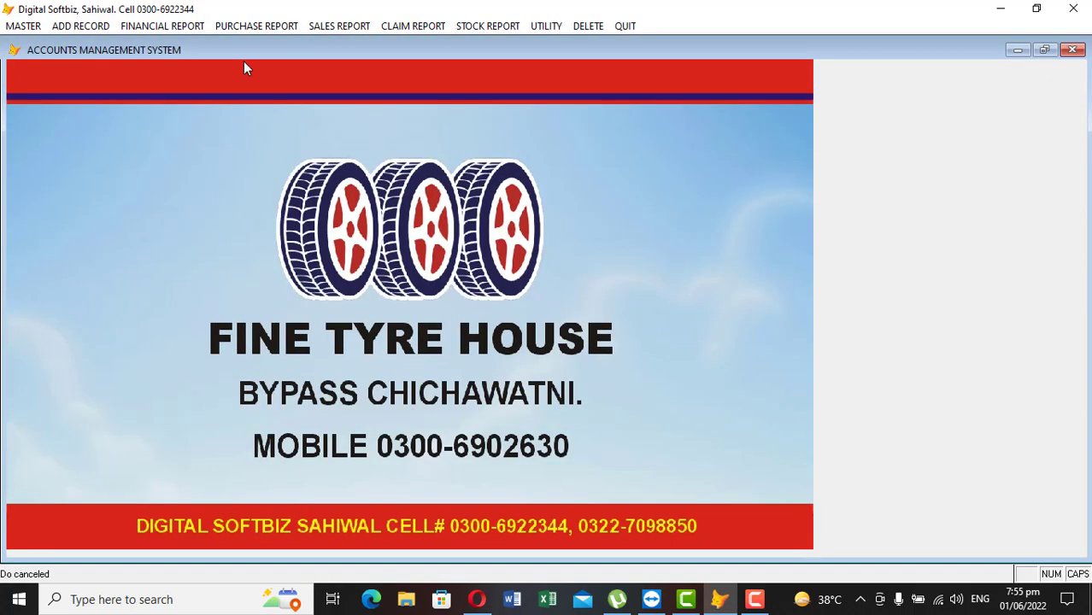
click(98, 30)
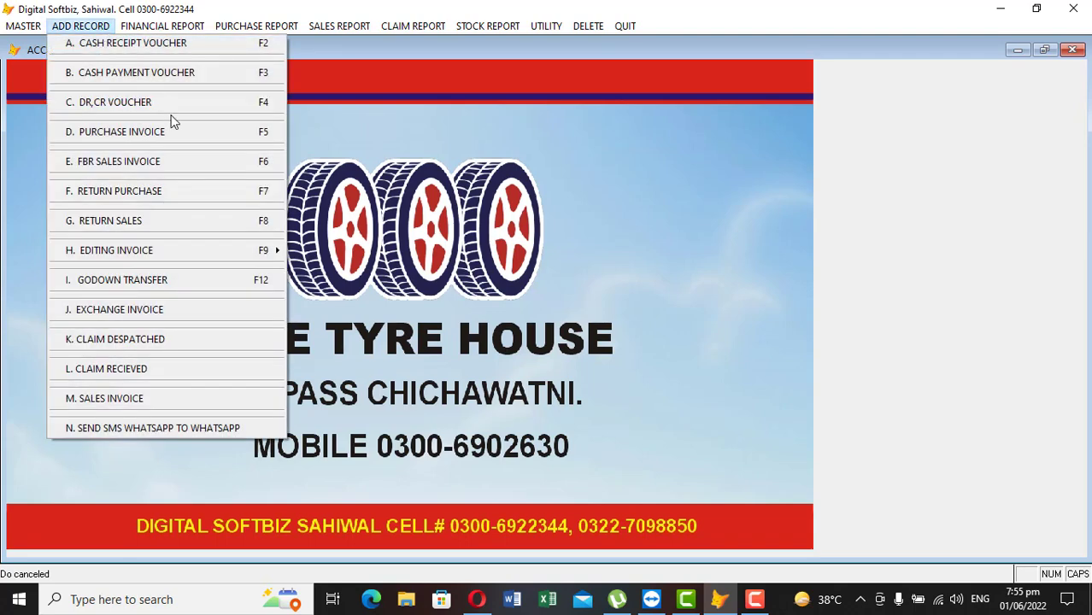
click(138, 164)
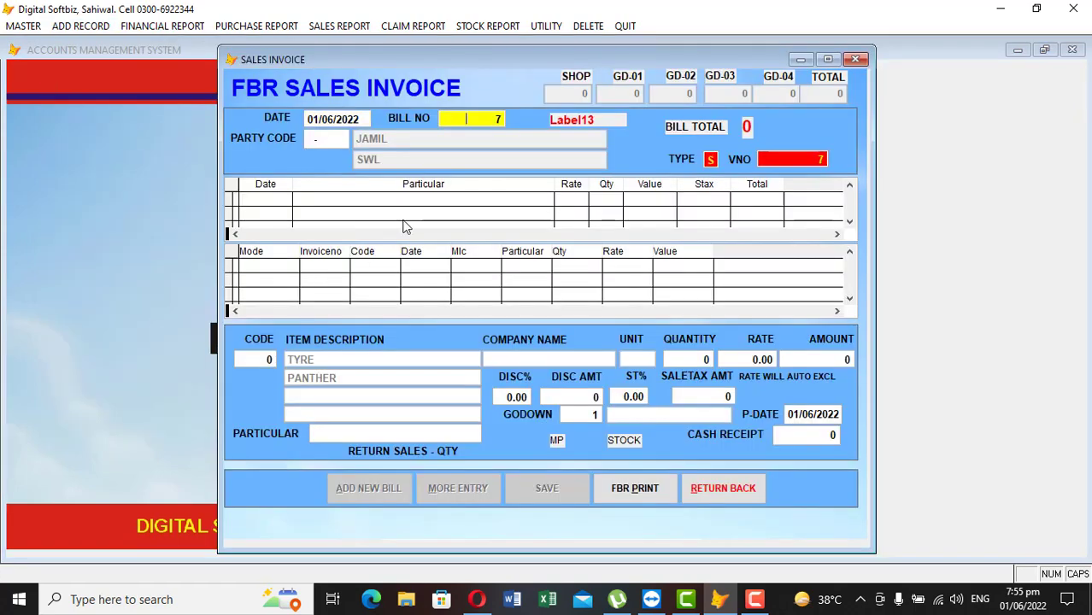
Accept bill number 7, search the account list by customer name and select the customer from SWL as the invoice party
key(Return)
text(JAM)
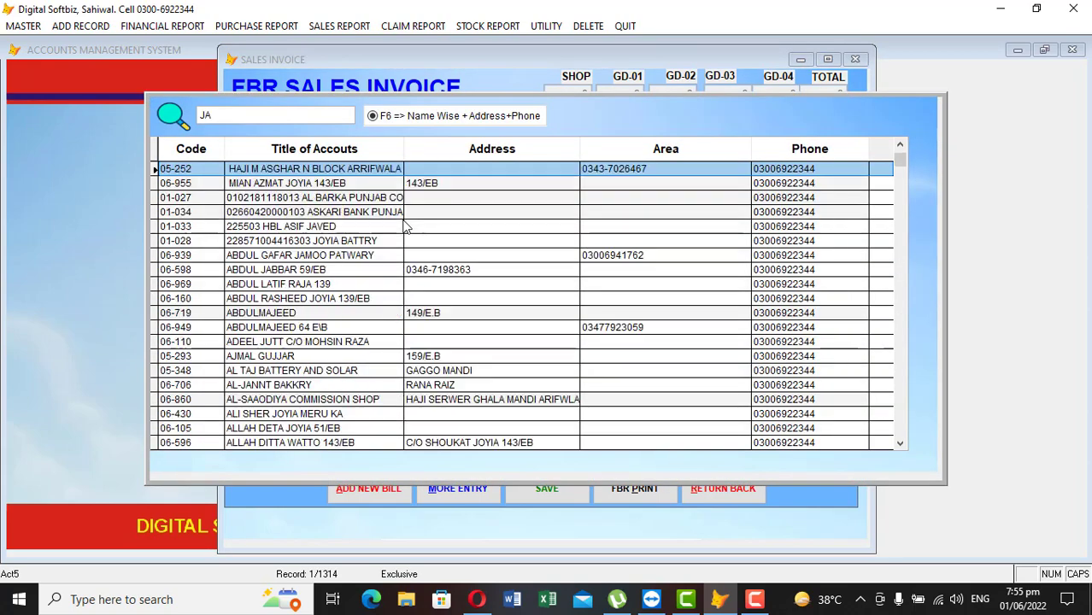
key(Down)
key(Down)
key(Down)
key(Down)
key(Down)
key(Down)
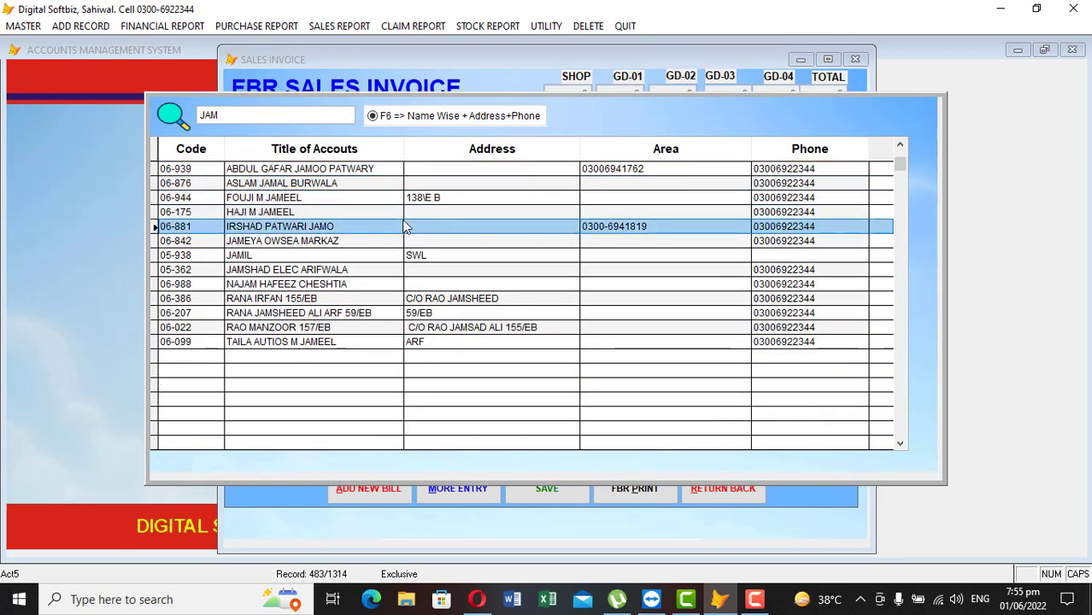
key(Return)
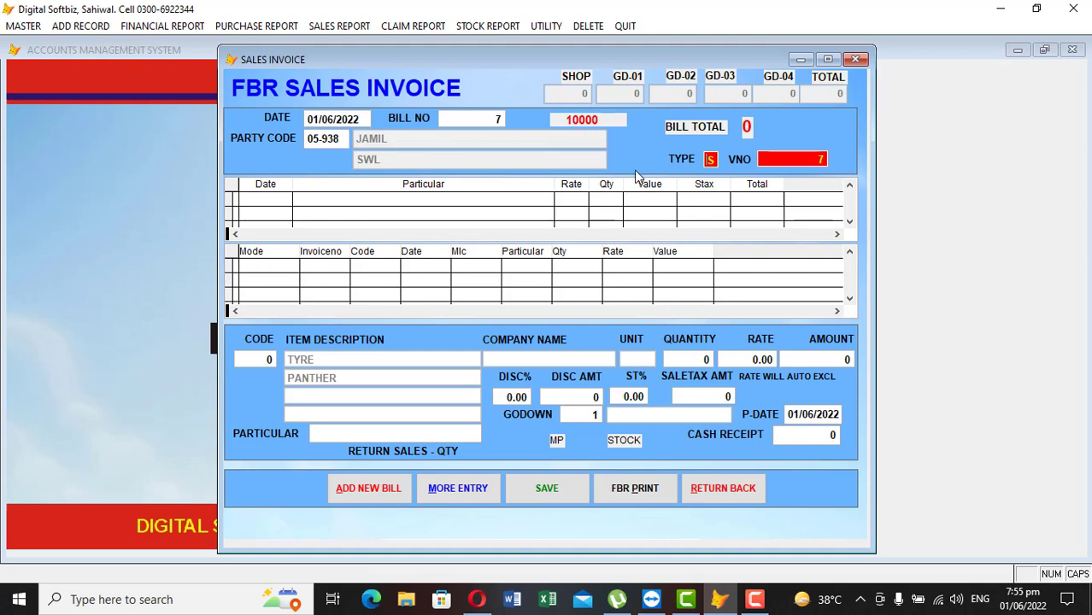
Open the item list for the invoice and search it for 35"
key(Return)
key(Return)
key(Return)
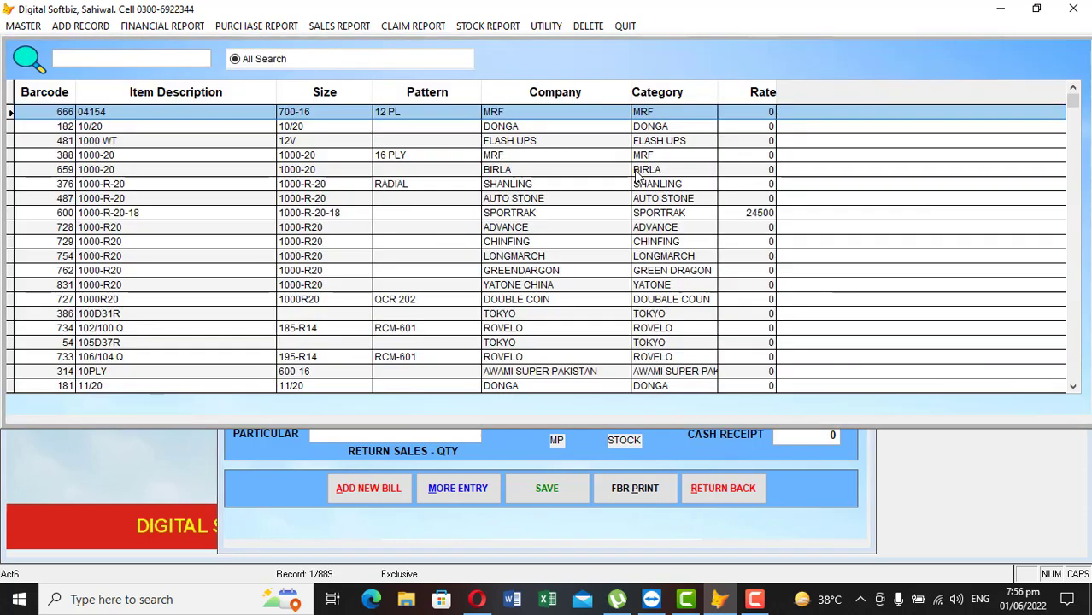
text(35)
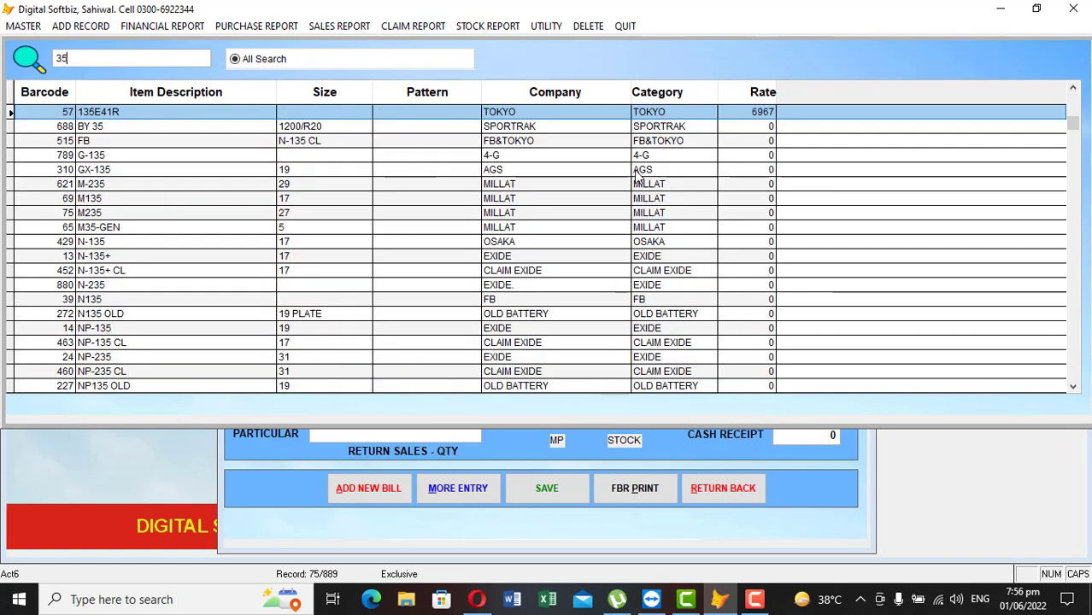
text(")
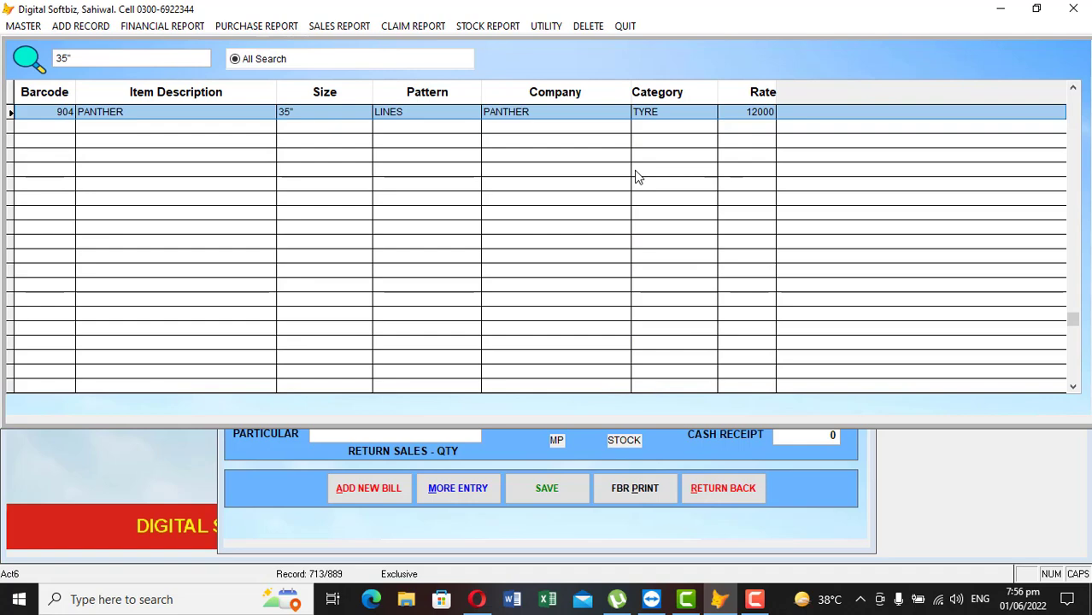
Search the item list for PANTHER instead and add the 35" LINES tyre to the invoice
key(BackSpace)
key(BackSpace)
key(BackSpace)
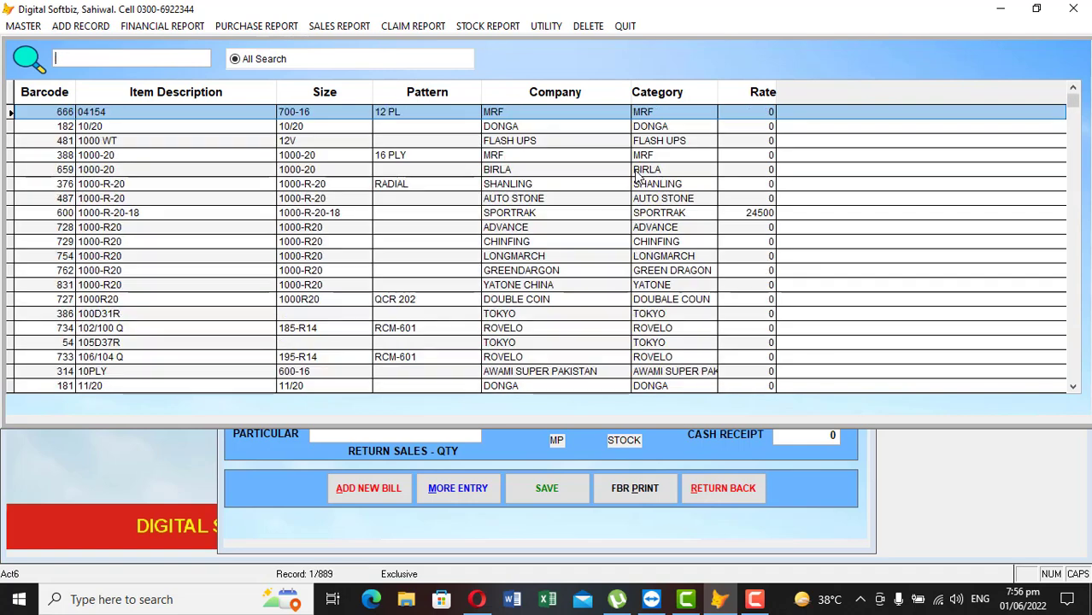
text(PANTH)
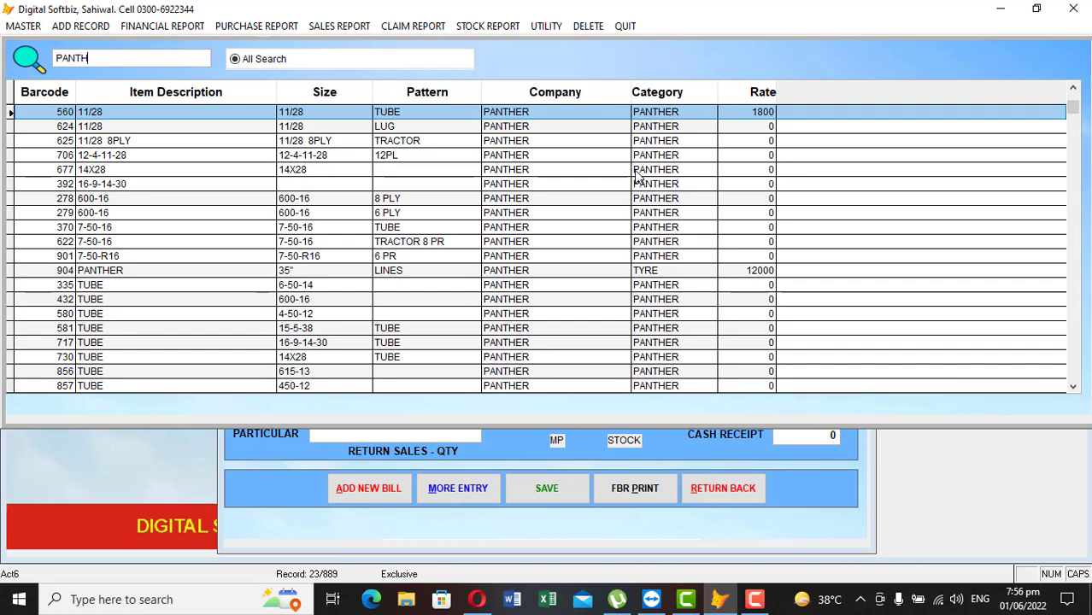
text(ER)
key(Down)
key(Down)
key(Down)
key(Down)
key(Down)
key(Down)
key(Down)
key(Down)
key(Down)
key(Down)
key(Down)
key(Down)
key(Down)
key(Down)
key(Down)
key(Down)
key(Down)
key(Down)
key(Down)
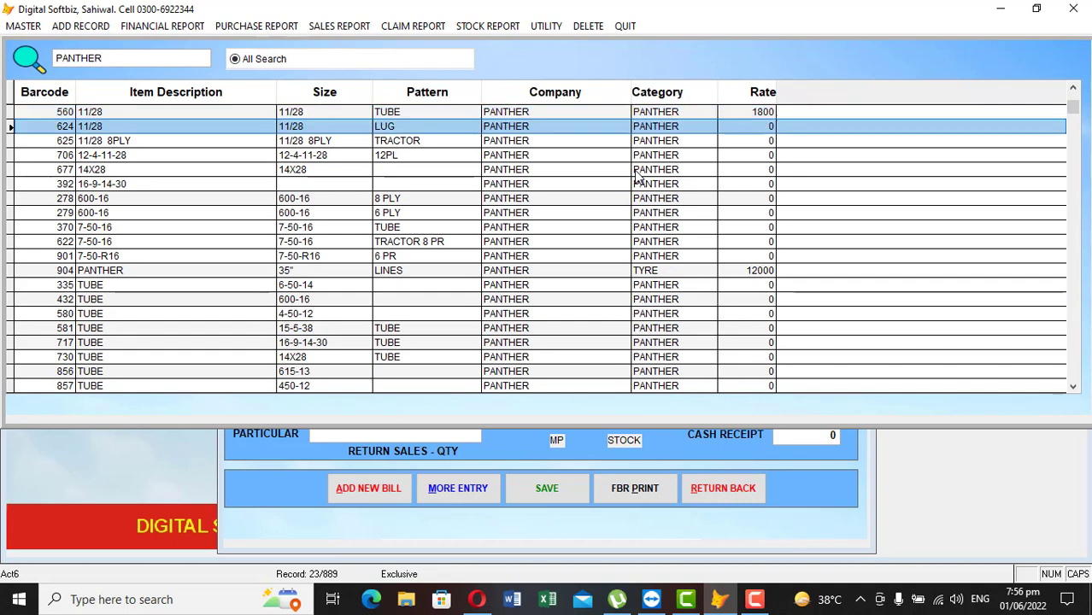
key(Up)
key(Up)
key(Up)
key(Up)
key(Up)
key(Up)
key(Up)
key(Up)
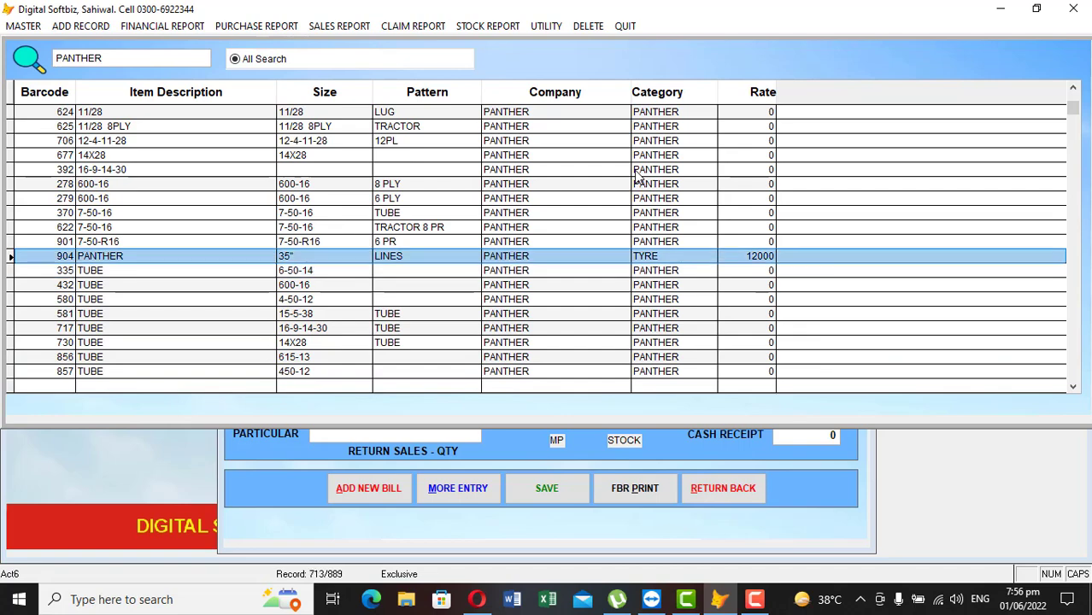
key(Return)
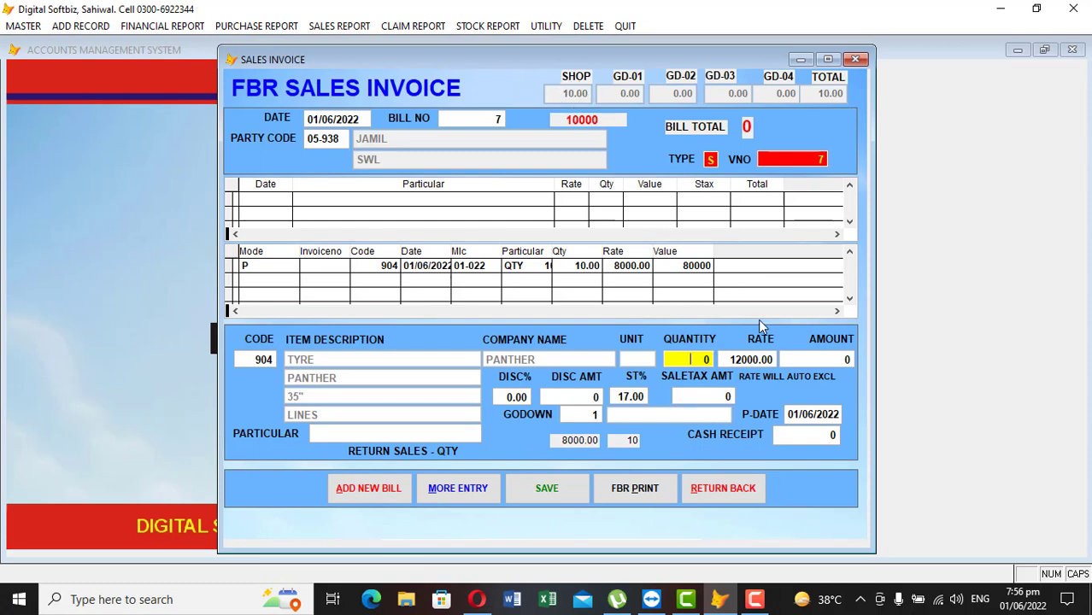
Enter a quantity of 1 at the rate of 12000 with no discount and 17% sales tax
text(1)
key(Return)
key(Return)
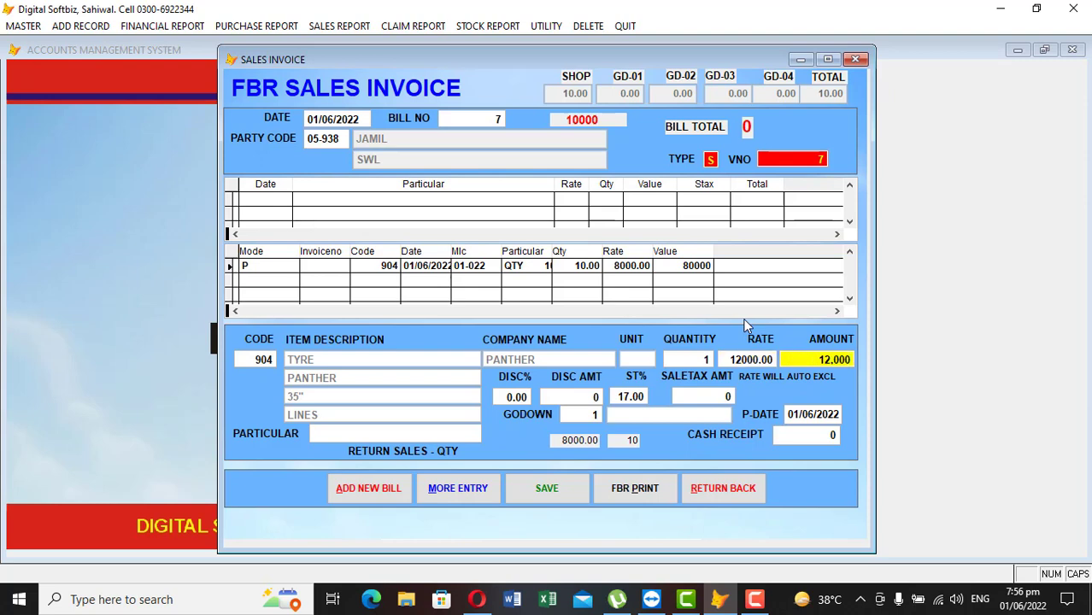
key(Return)
key(Return)
key(Return)
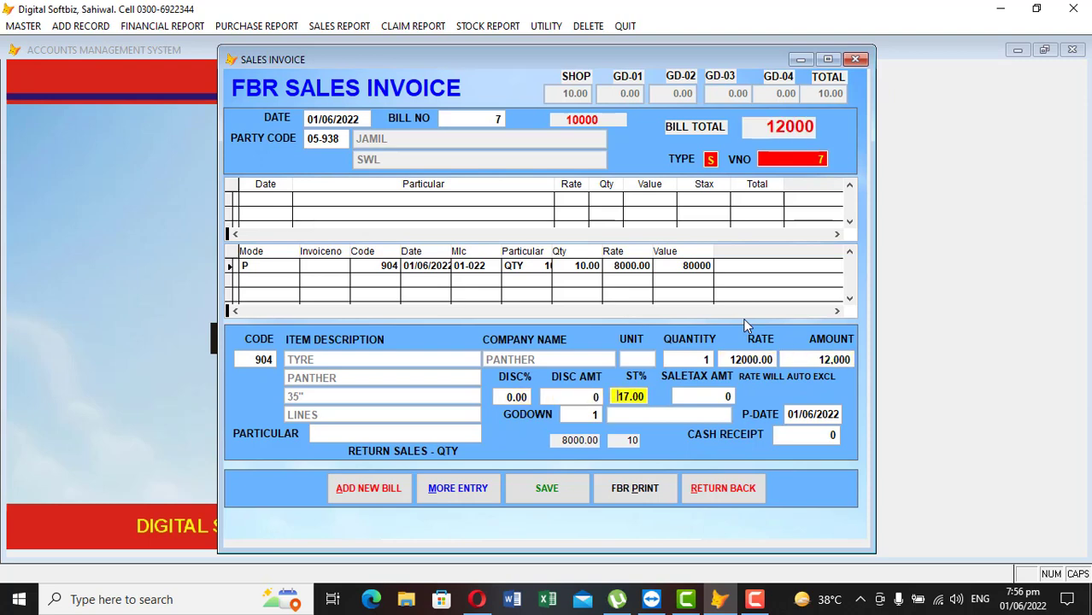
key(Return)
key(Return)
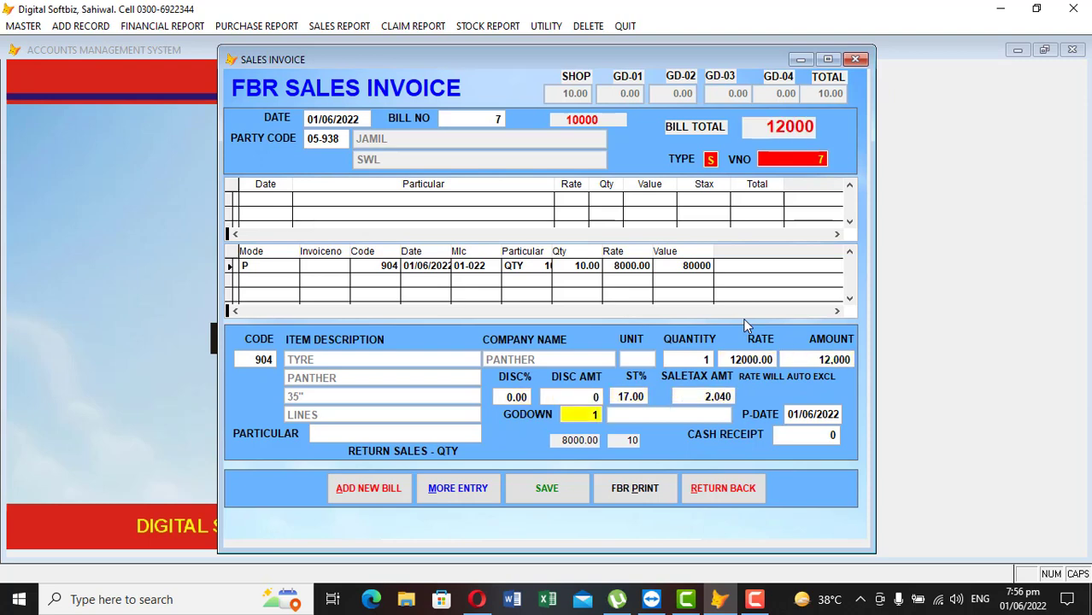
Accept godown 1 (SHOP) with no cash receipt and save the invoice entry
key(Return)
key(Return)
key(Return)
key(Return)
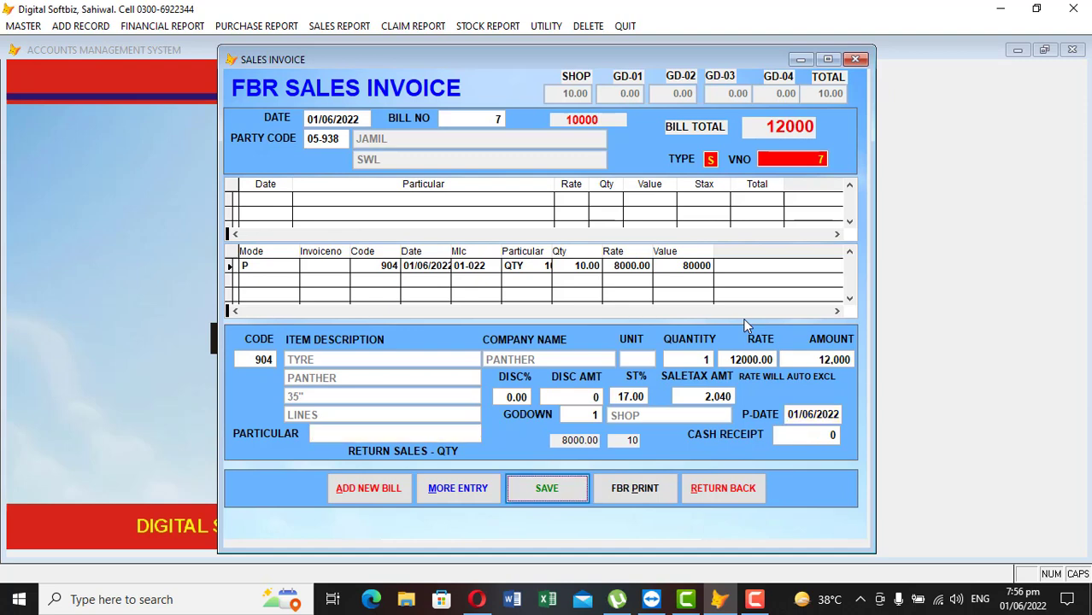
key(Return)
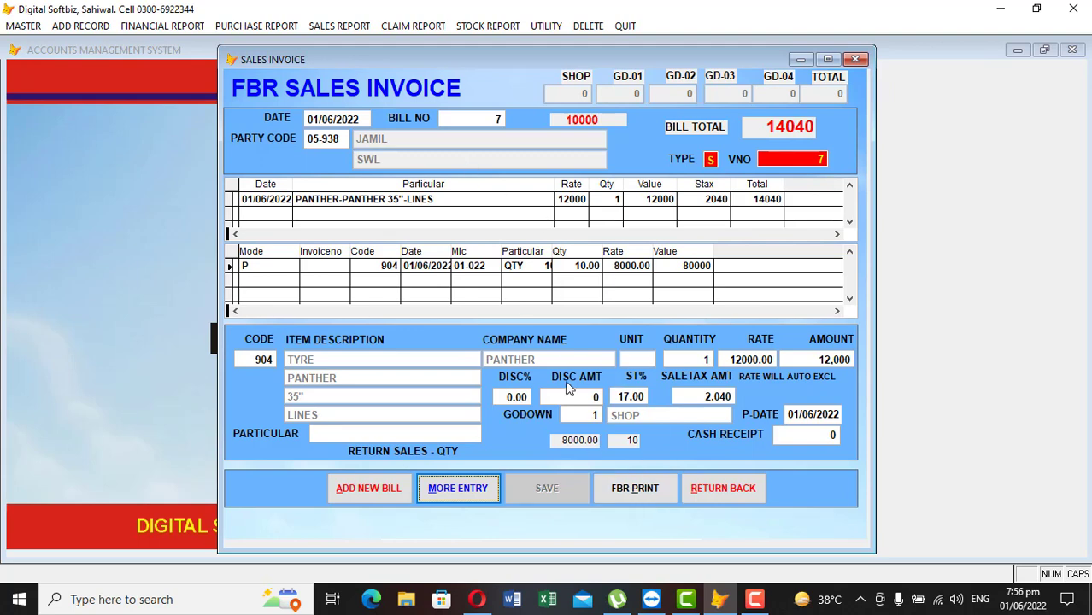
Start the FBR print of bill 7, leave cash and change at 0.00, and display the invoice on screen
click(443, 500)
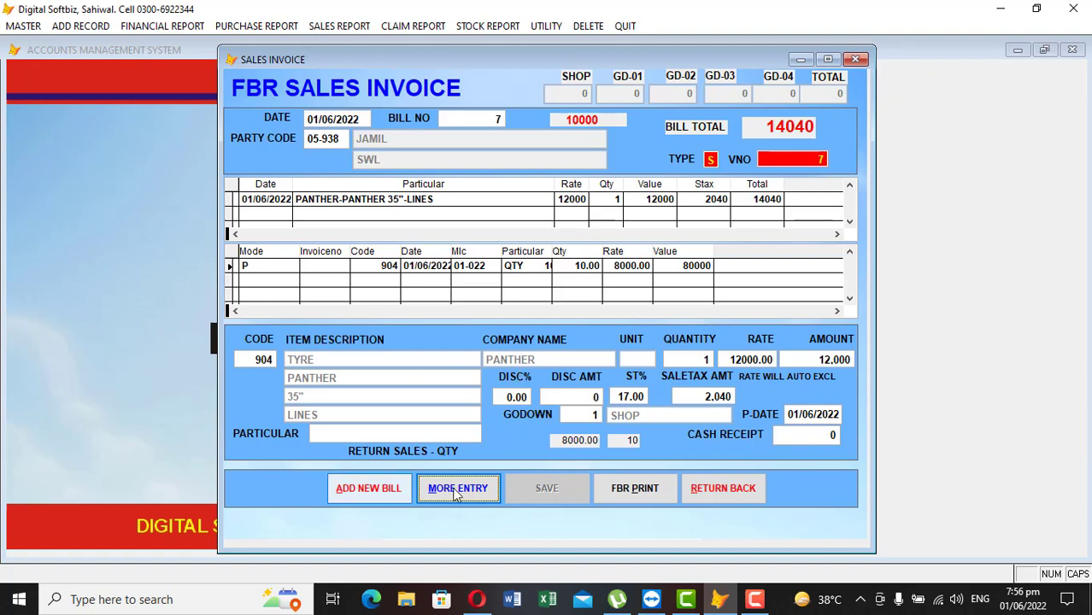
click(633, 489)
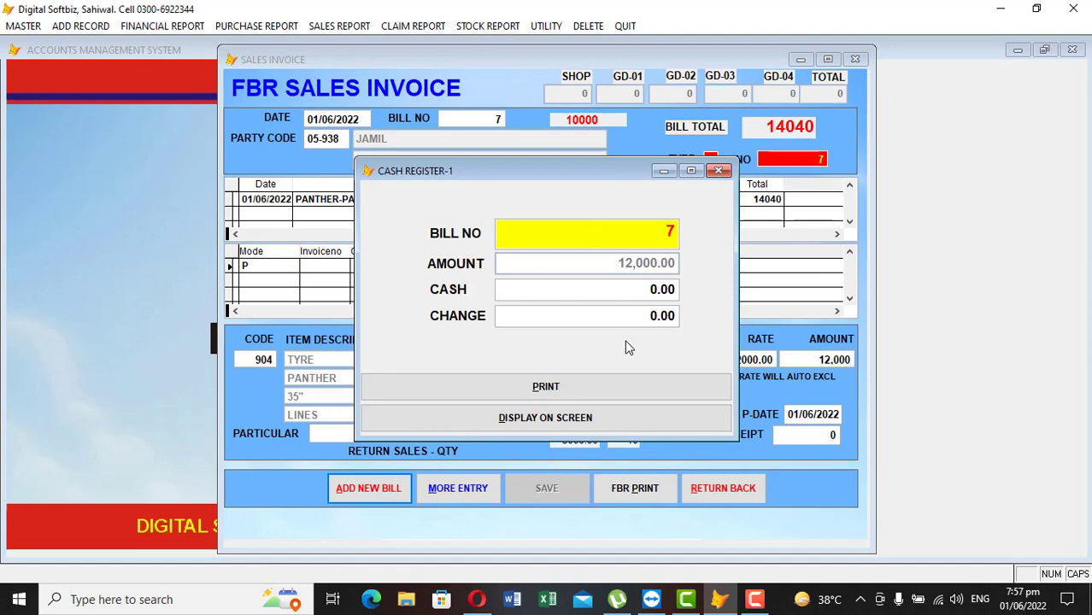
key(Return)
key(Return)
key(Return)
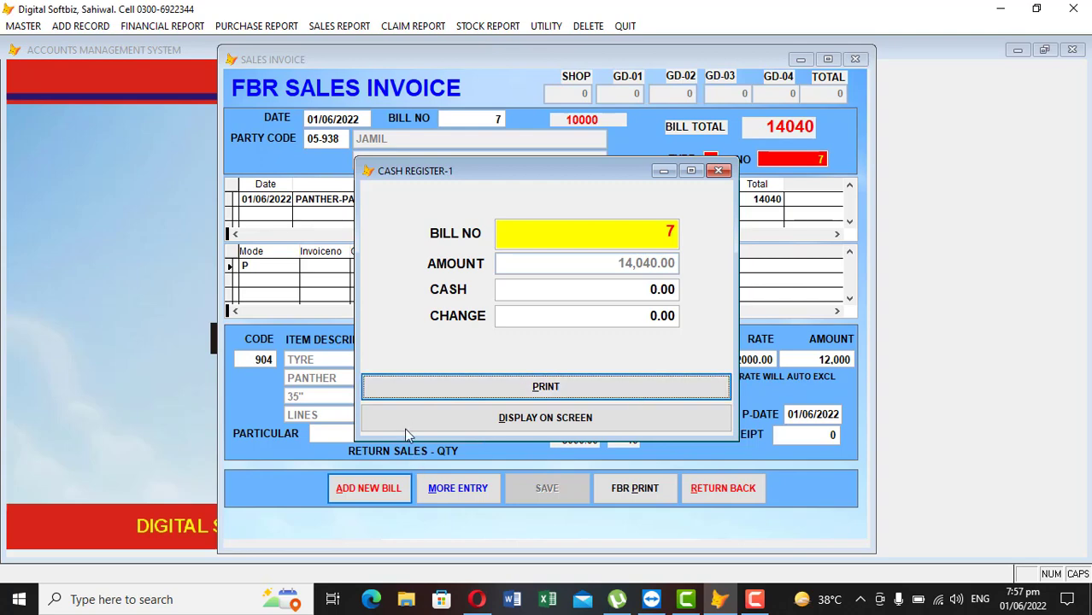
click(563, 419)
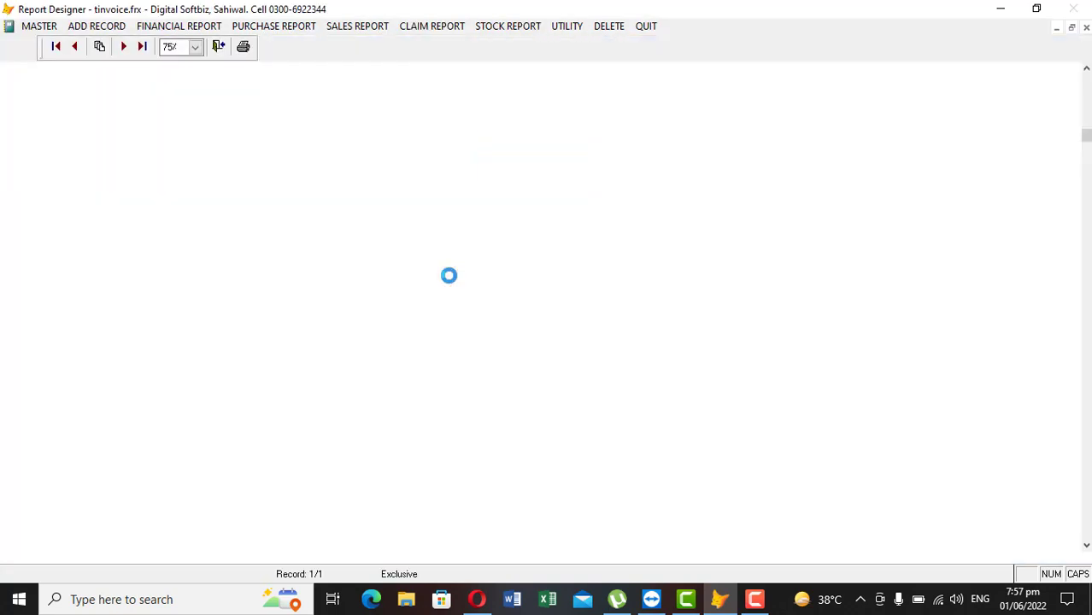
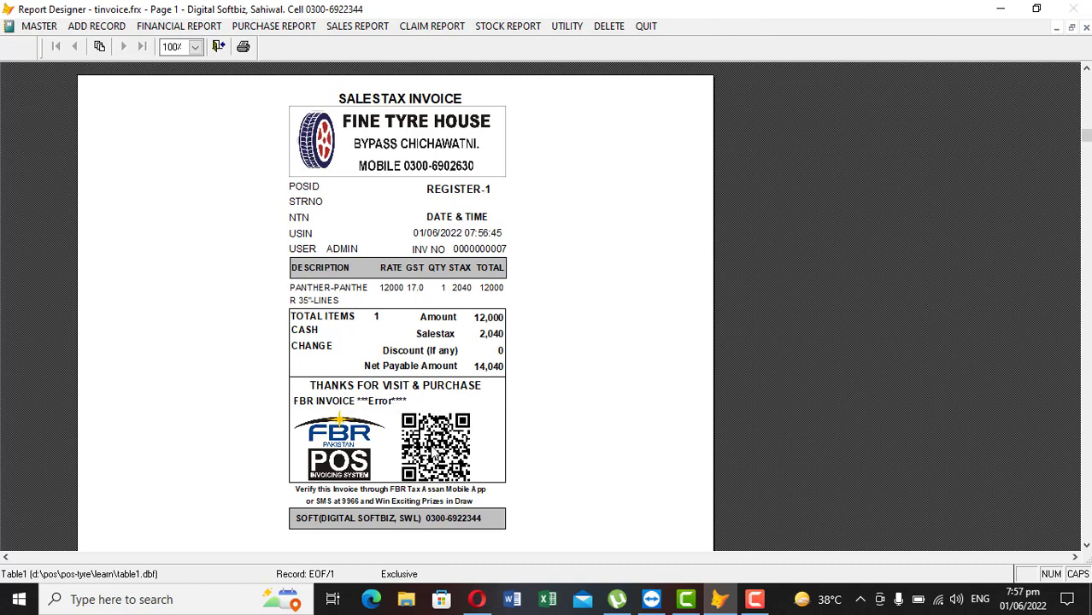
Print the previewed sales tax invoice and close the sales invoice form
click(244, 46)
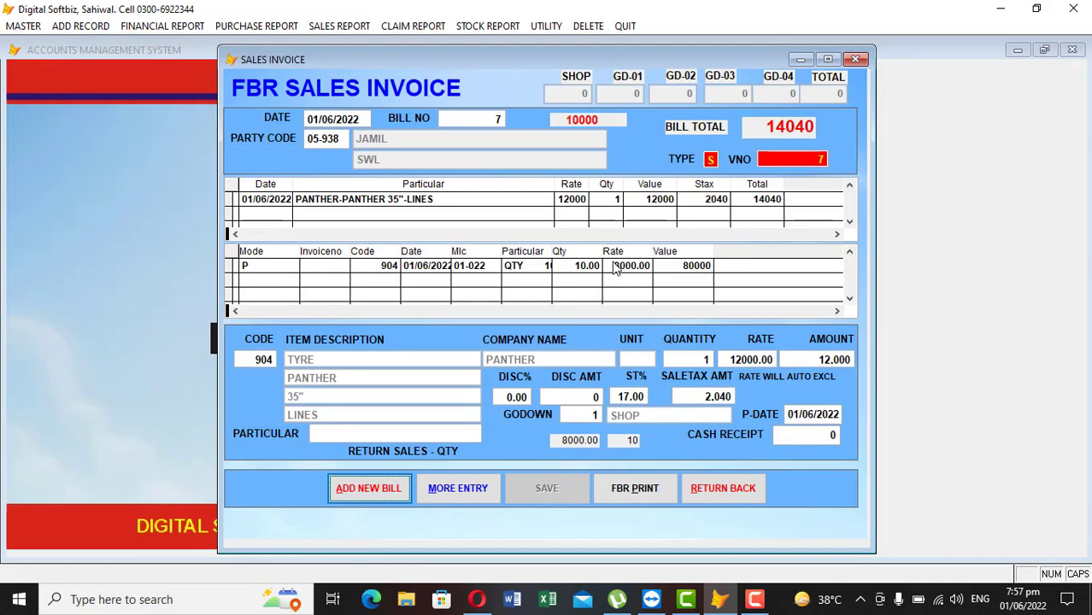
click(372, 489)
click(725, 488)
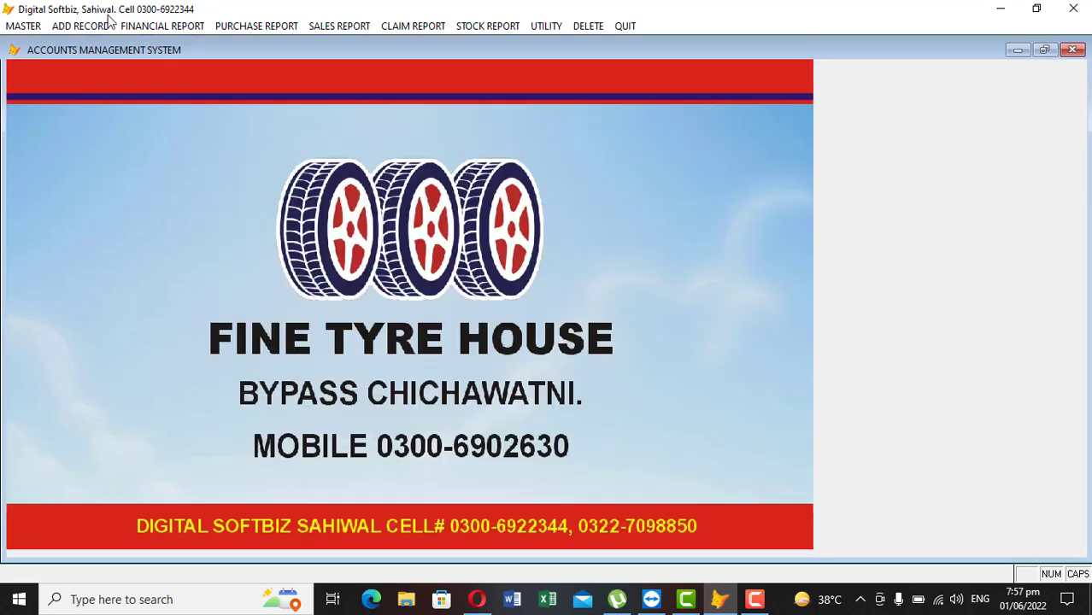
Preview the daily sales report on screen from 01/06/2022 to 01/06/2022, then close it
click(539, 26)
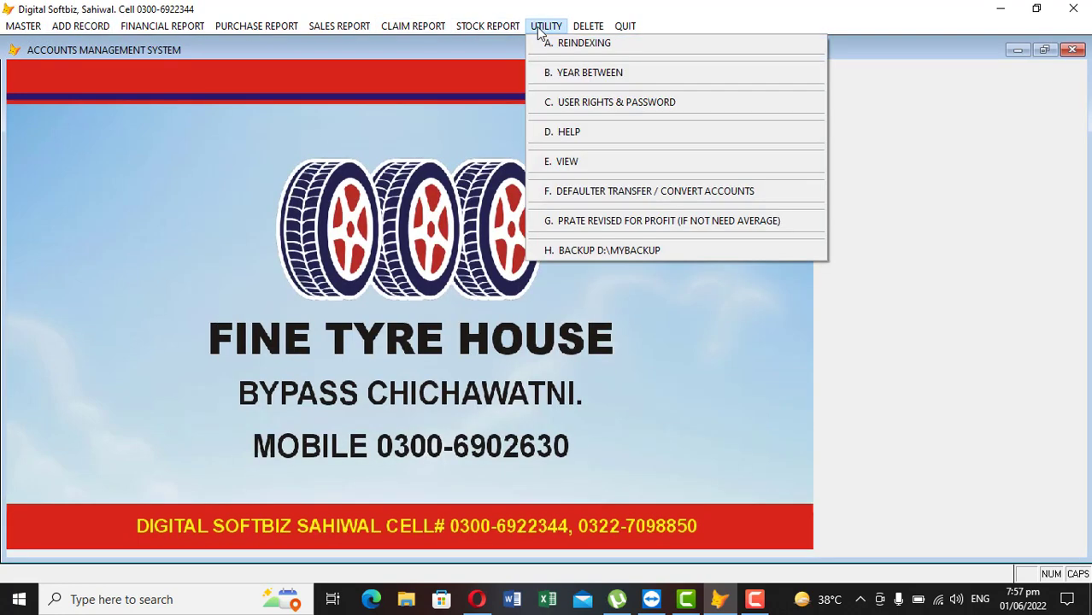
mouse_move(339, 26)
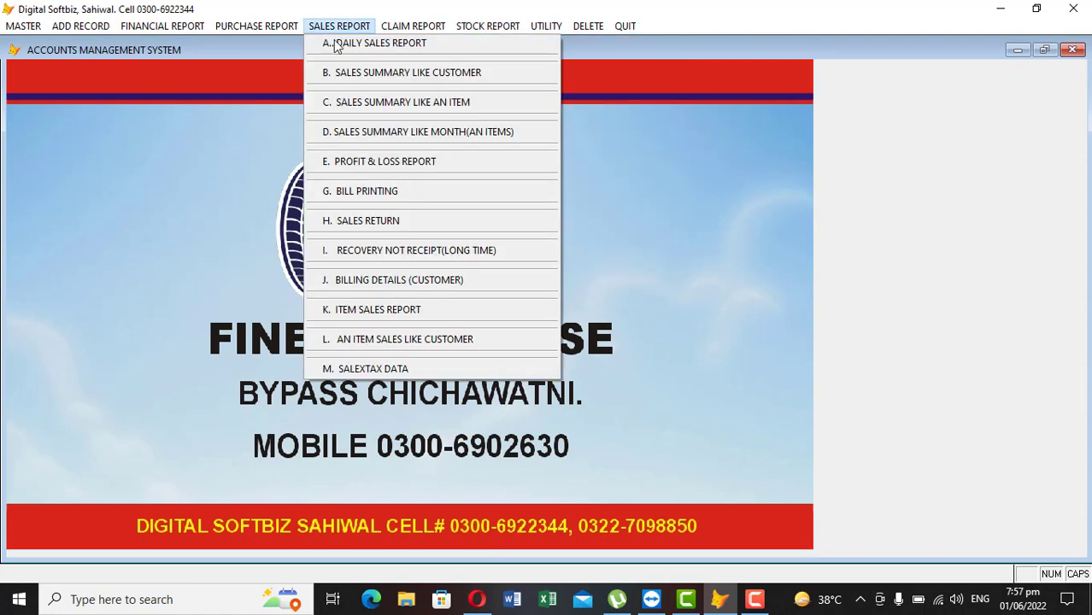
click(411, 43)
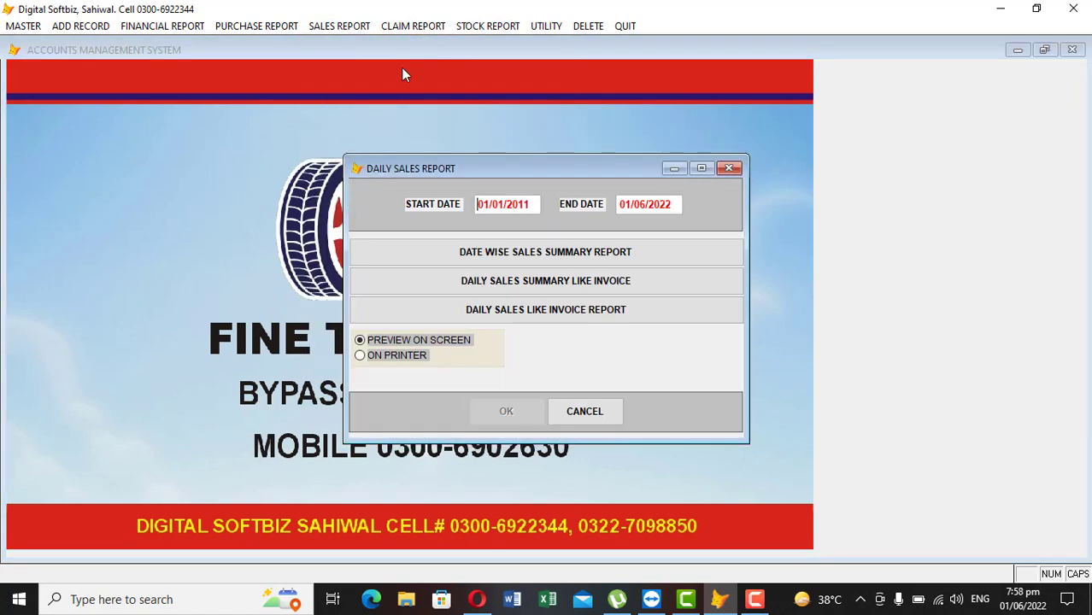
text(01/06/2022)
key(Return)
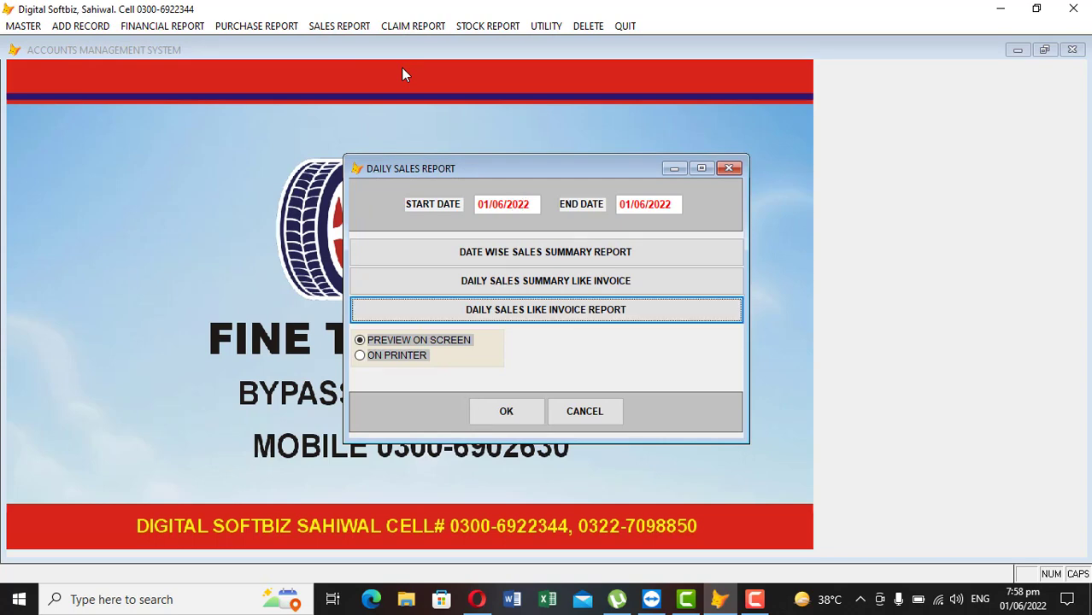
click(503, 410)
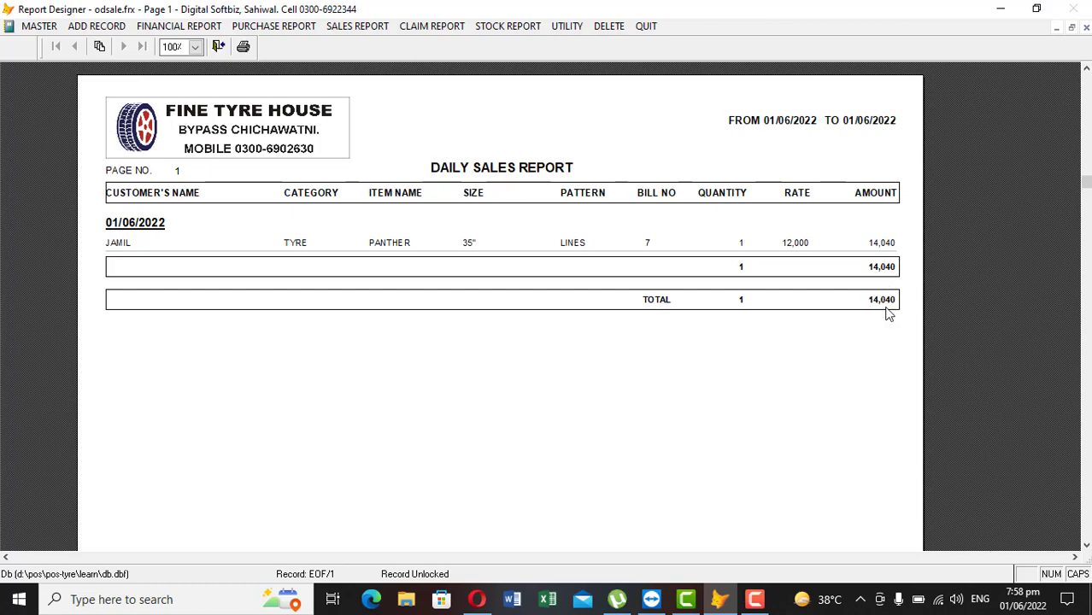
key(Escape)
Preview the FBR daily sales tax report on screen from 01/06/2022 to 01/06/2022, then close the report and the sales tax register
click(359, 26)
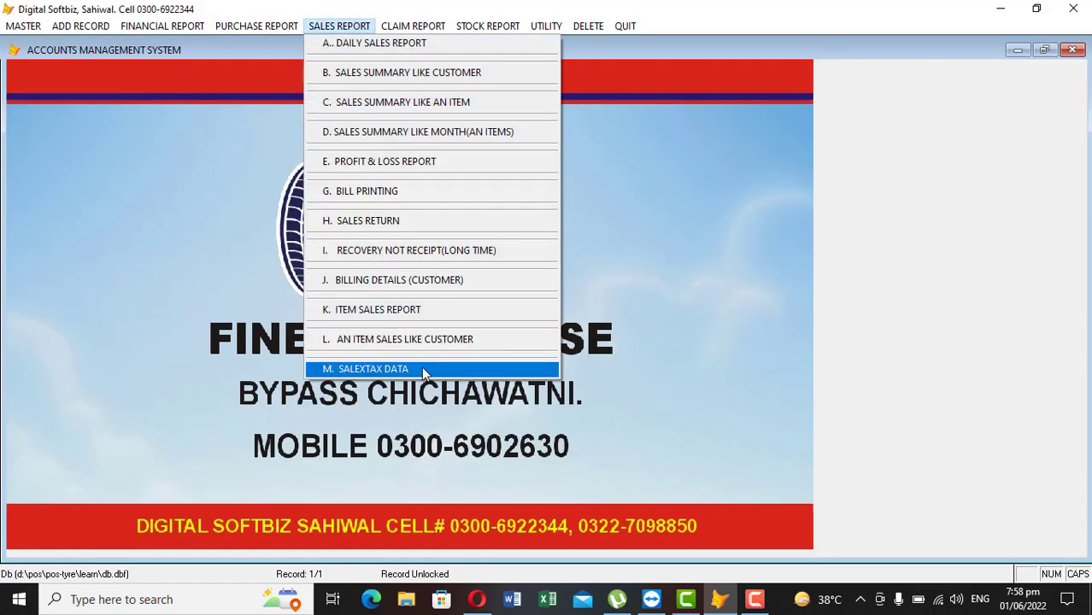
click(385, 370)
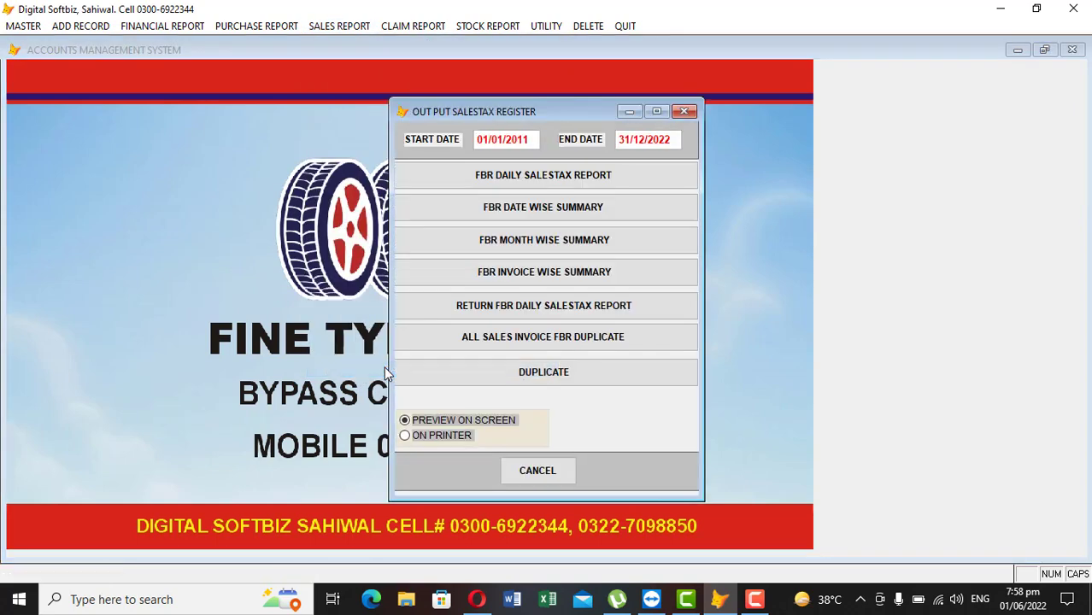
text(06/2022)
key(Tab)
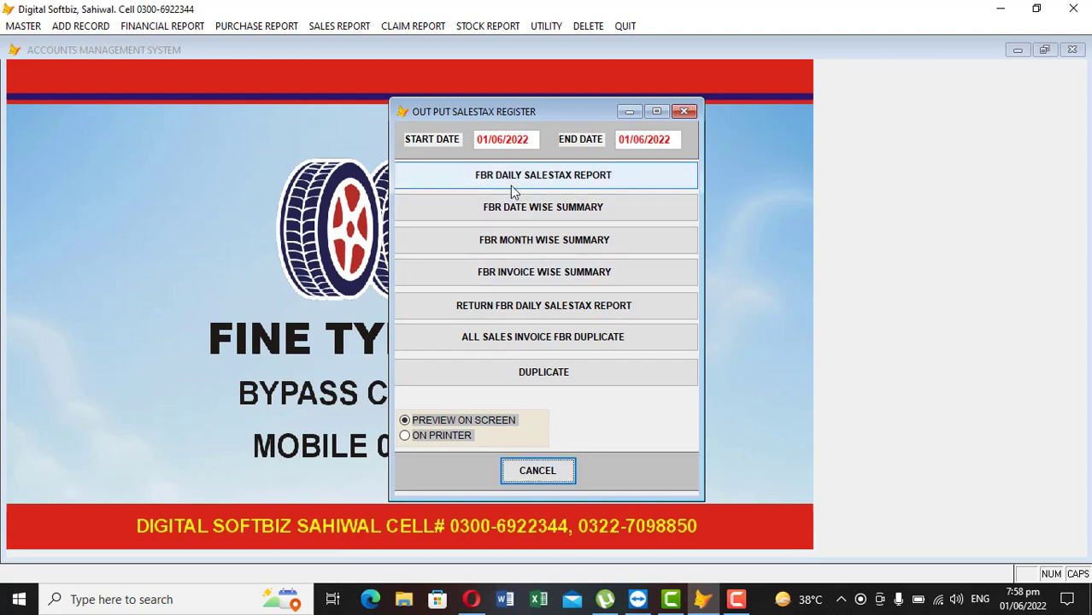
click(570, 181)
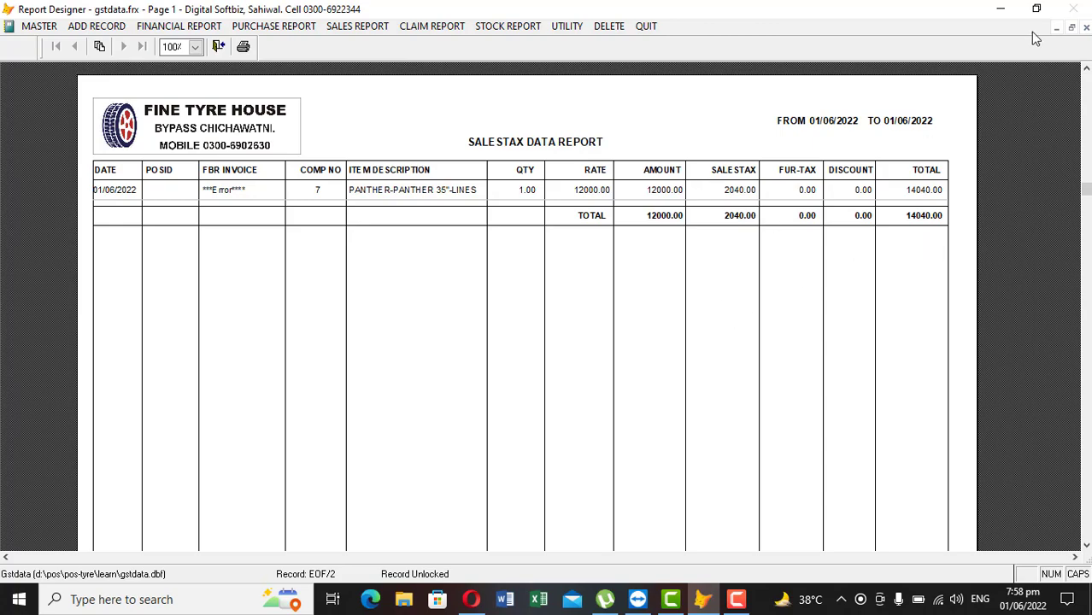
click(1085, 28)
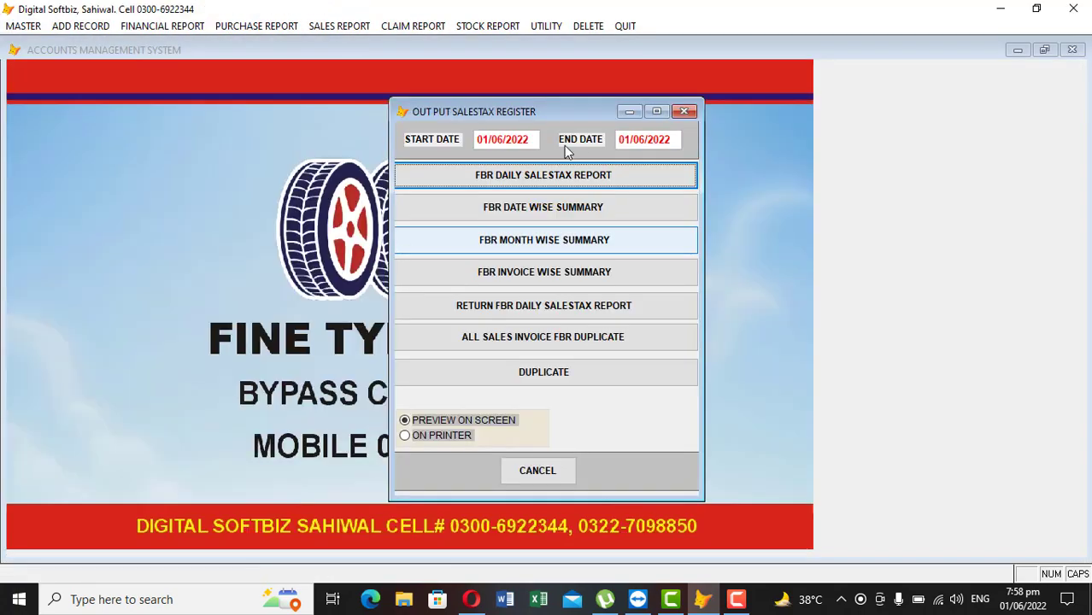
click(683, 112)
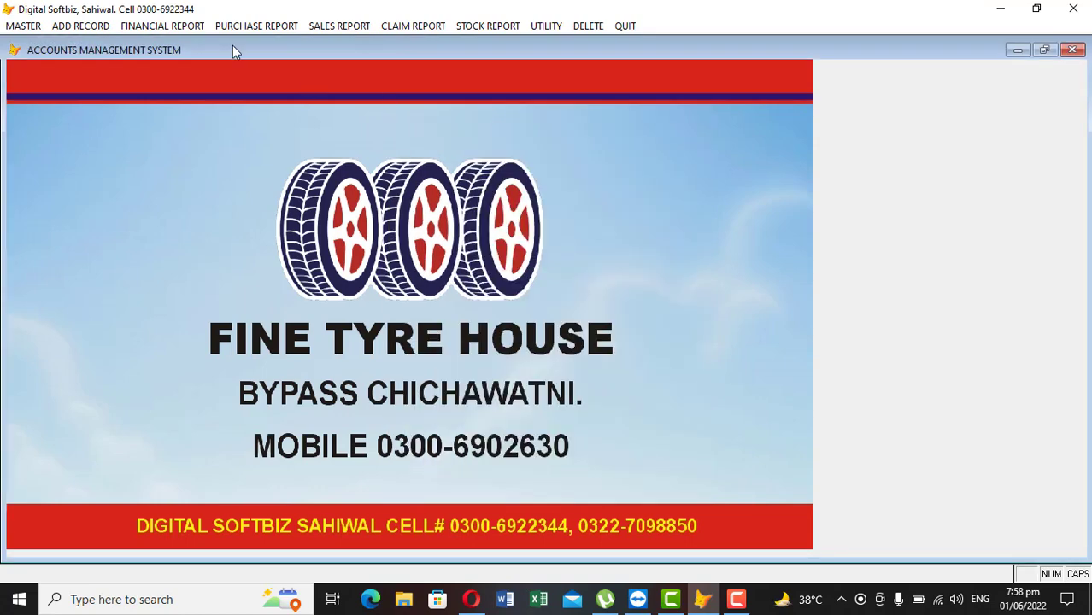
Preview the stock in hand report on screen with end date 01/06/2022, check the Panther tyre entry, then close it and restore the main window
click(81, 27)
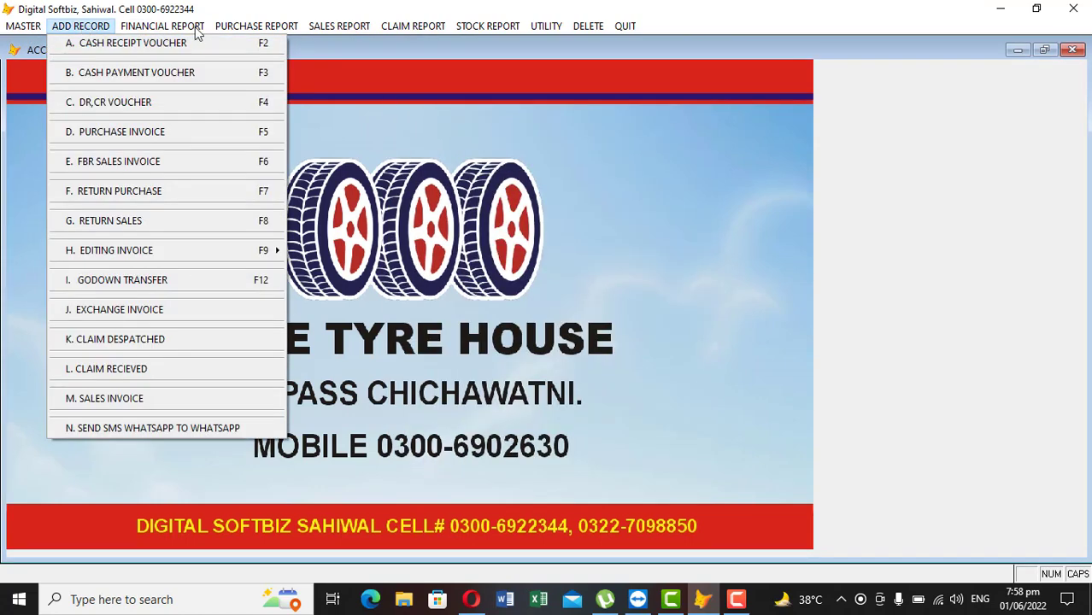
mouse_move(505, 27)
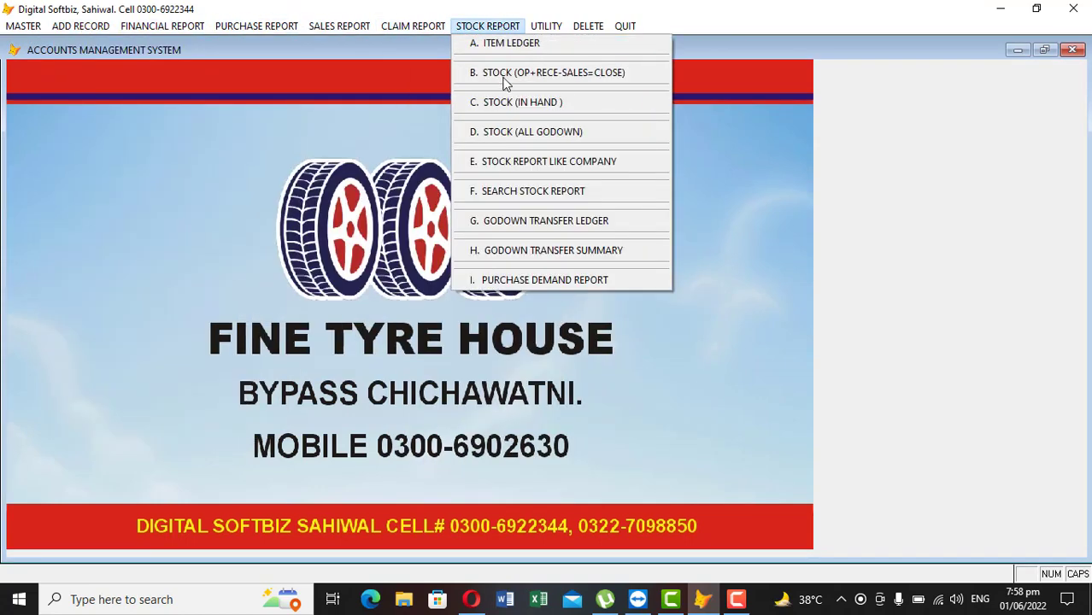
click(507, 103)
key(Escape)
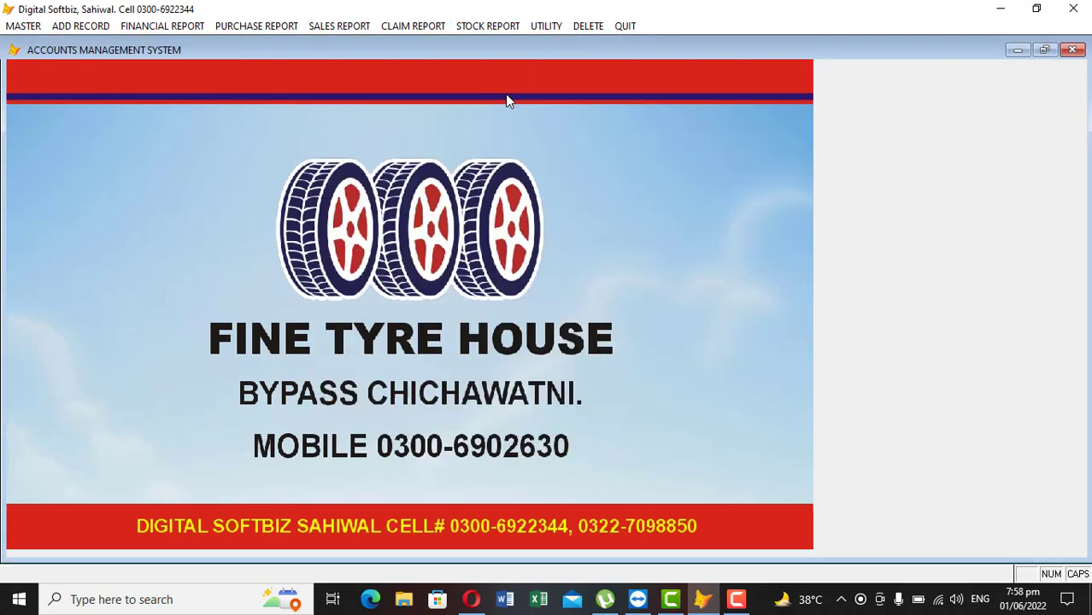
click(1017, 50)
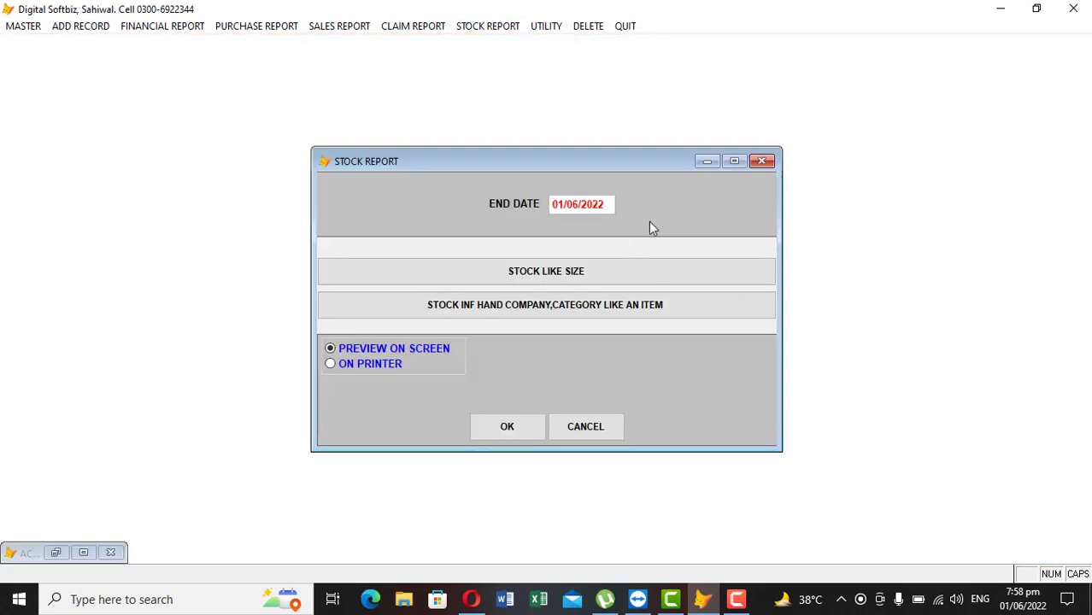
key(Return)
key(Return)
click(647, 410)
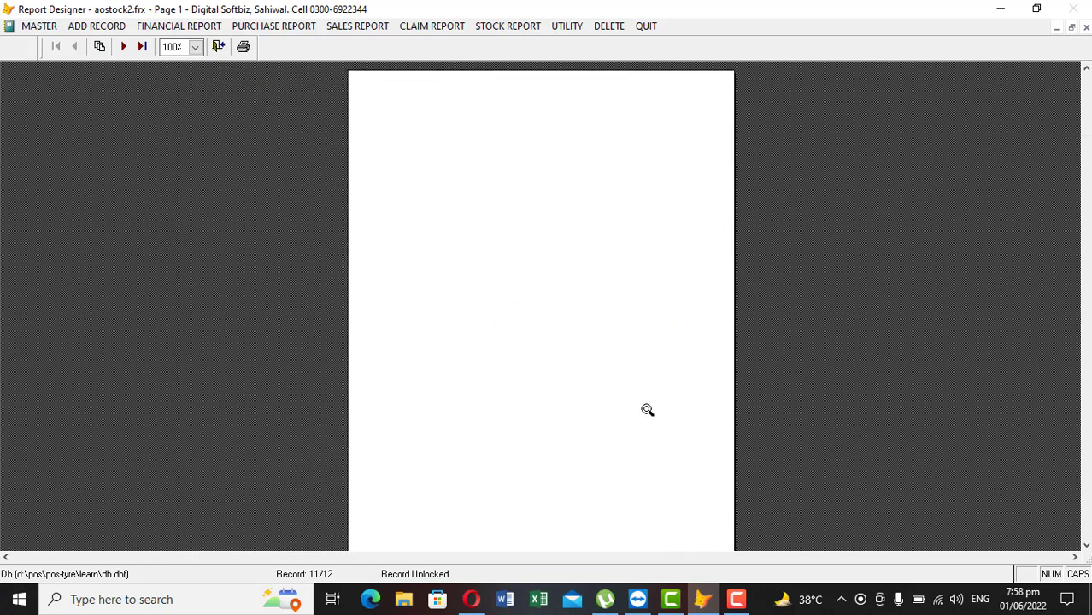
click(647, 410)
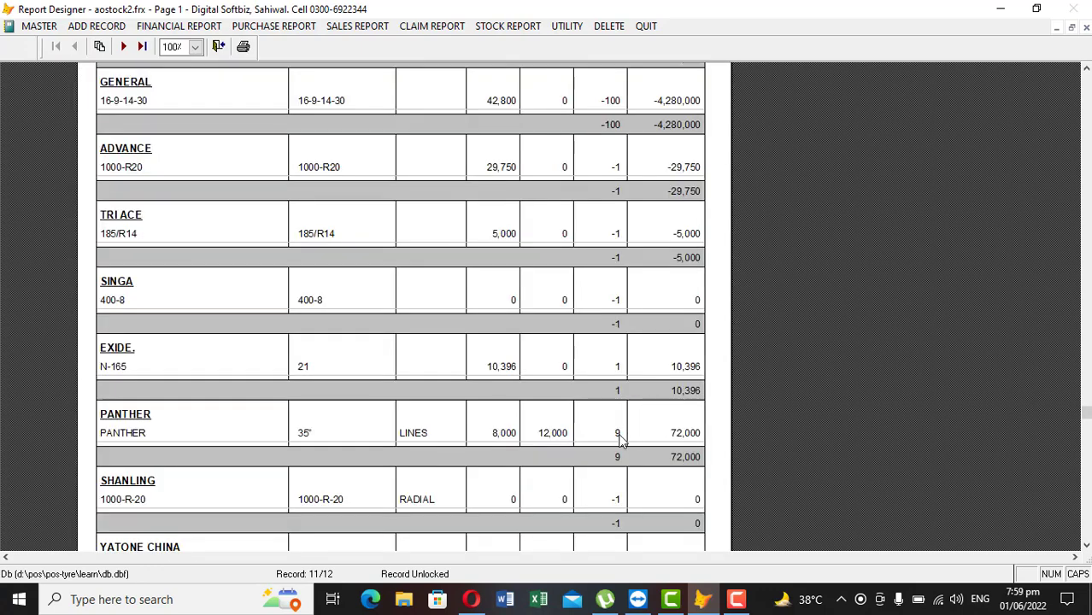
key(Escape)
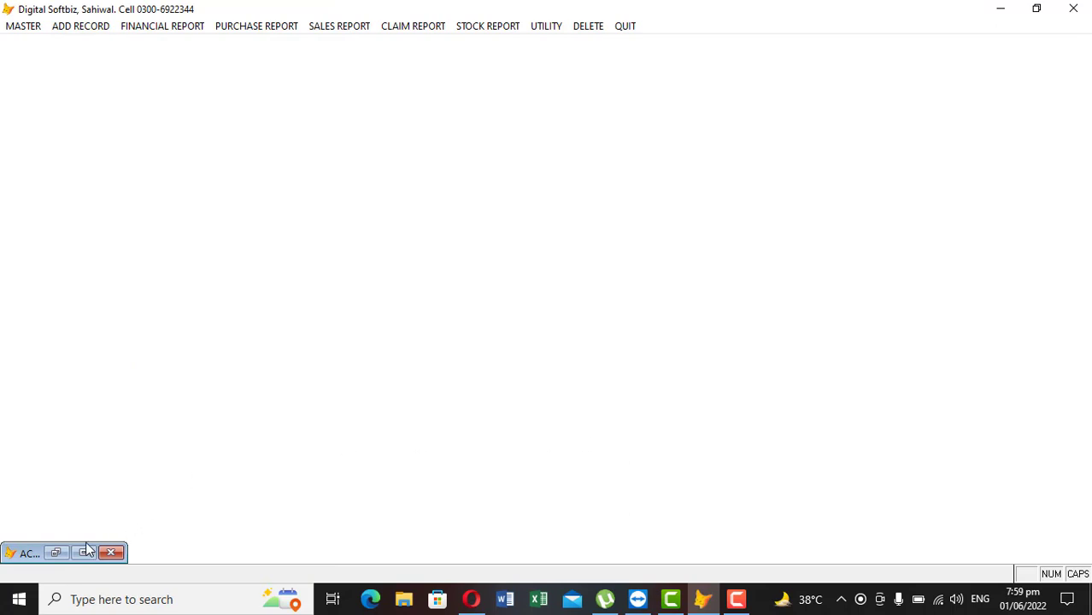
click(85, 552)
Start a purchase invoice dated 01/06/2022 with bill number 1 and select the tyre supplier in Lahore
click(81, 26)
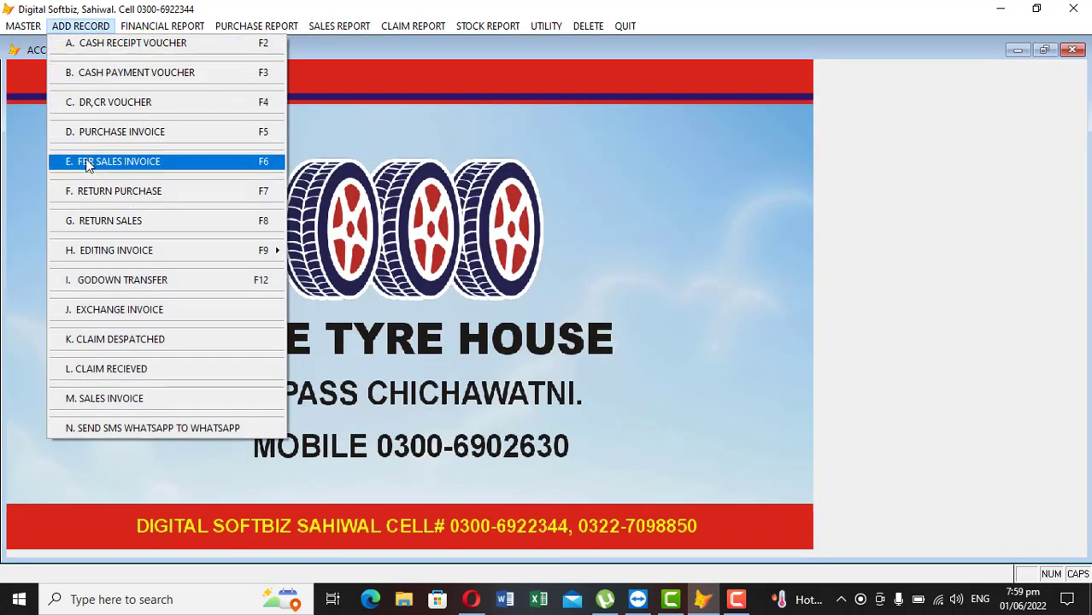
click(173, 134)
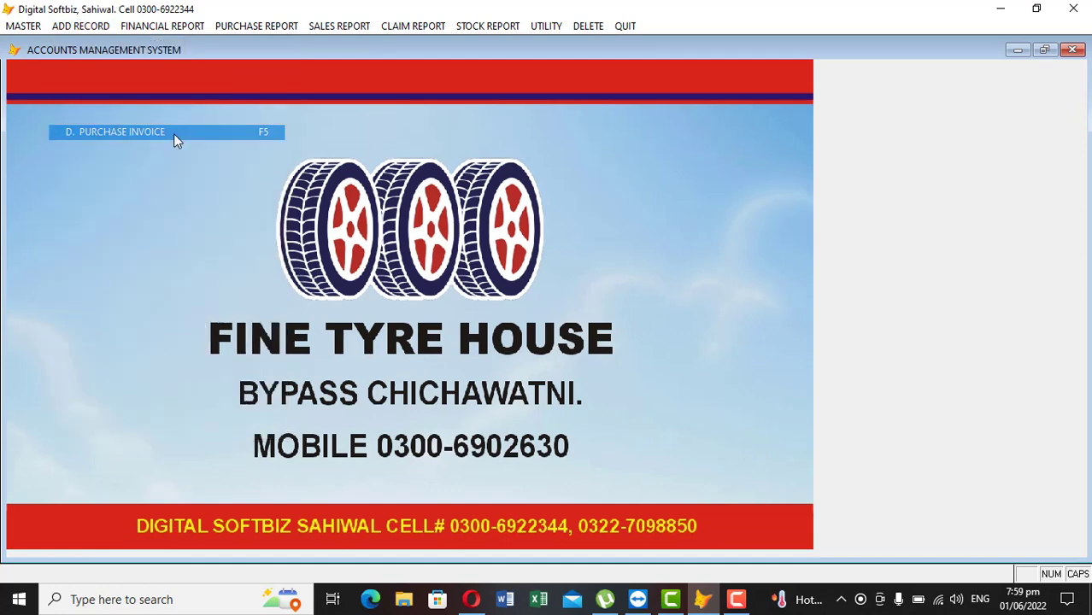
key(Return)
key(Return)
key(Return)
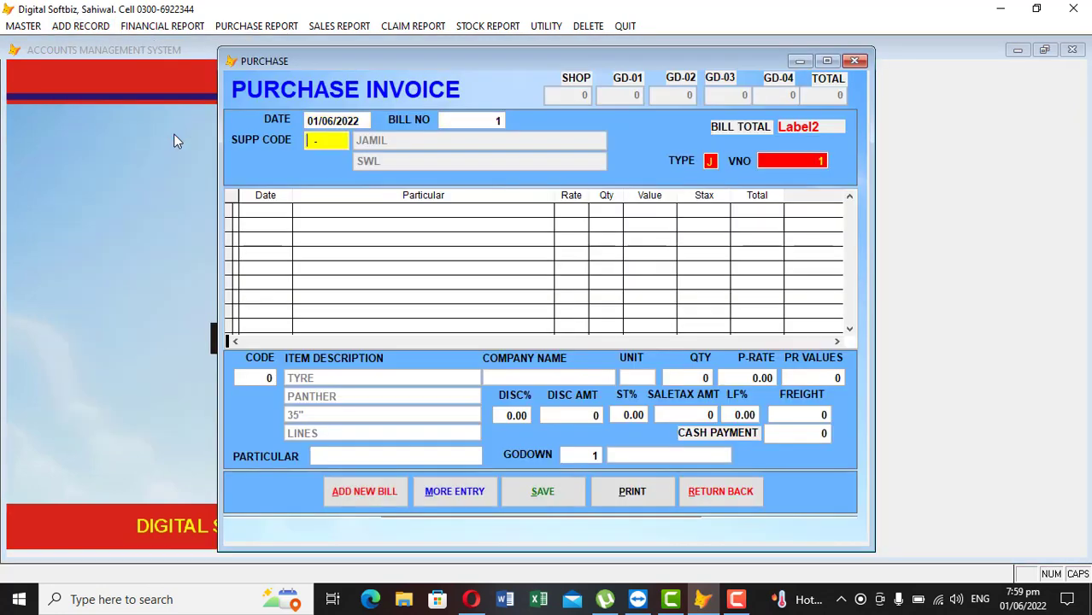
text(ISL)
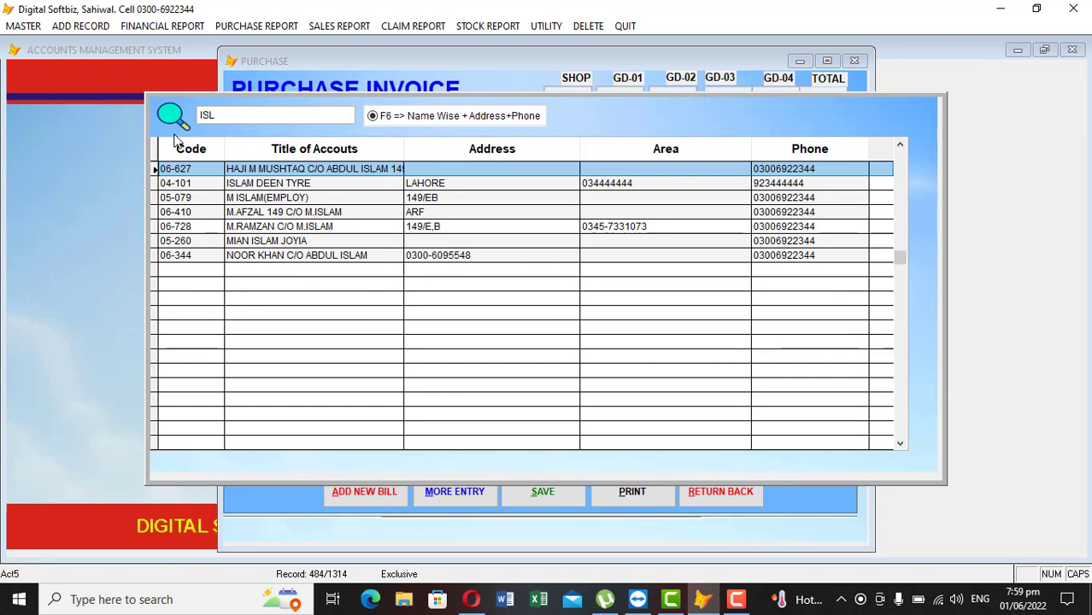
key(Down)
key(Return)
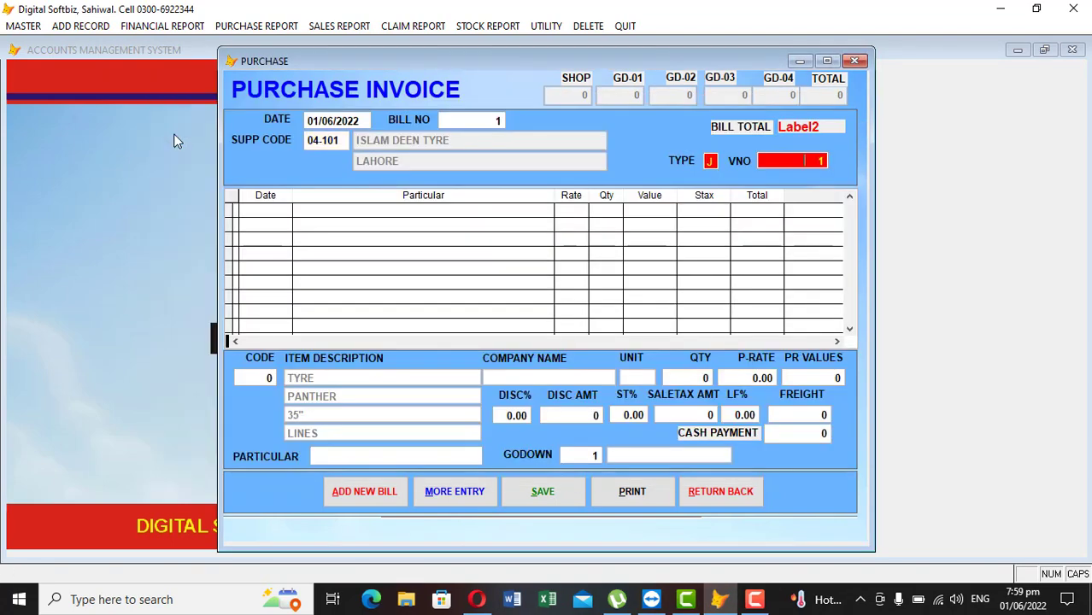
Accept voucher number 1, search the items for 35, and add the PANTHER 35" LINES tyre to the purchase invoice
key(Return)
key(Return)
text(35)
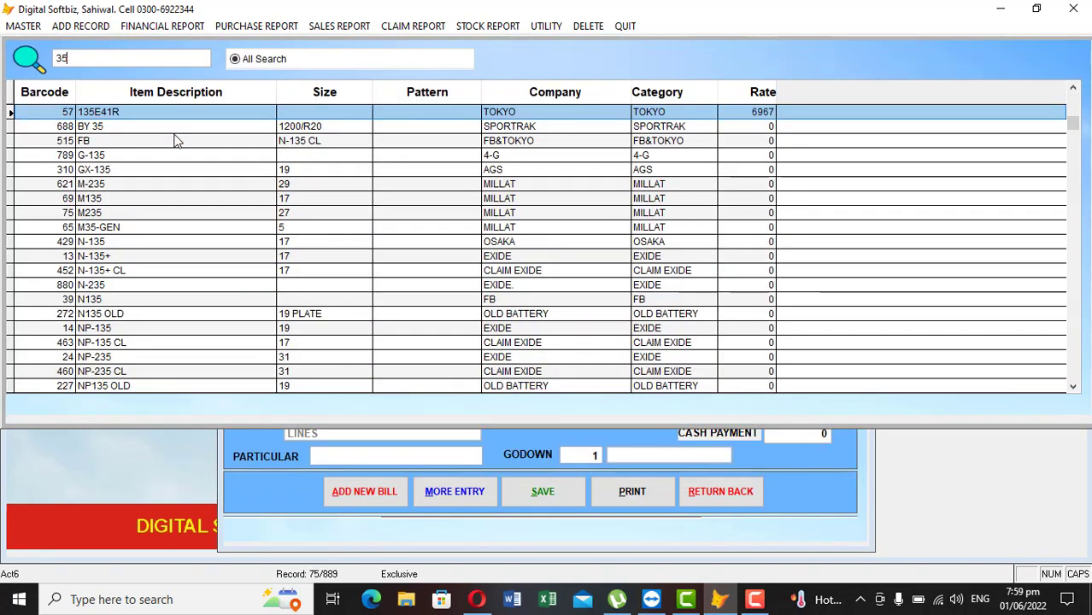
key(Down)
key(Down)
key(Down)
key(Down)
key(Down)
key(Down)
key(Down)
key(Down)
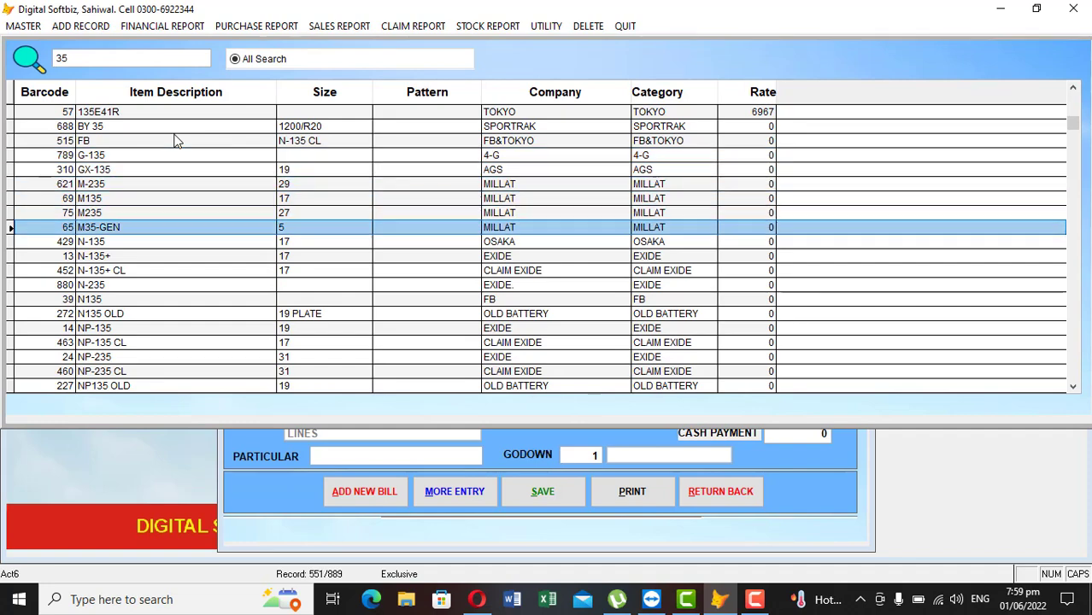
key(Down)
key(Down)
key(Down)
key(Down)
key(Down)
key(Down)
key(Down)
key(Down)
key(Down)
key(Down)
key(Down)
key(Down)
key(Down)
key(Down)
key(Down)
key(Down)
key(Down)
key(Down)
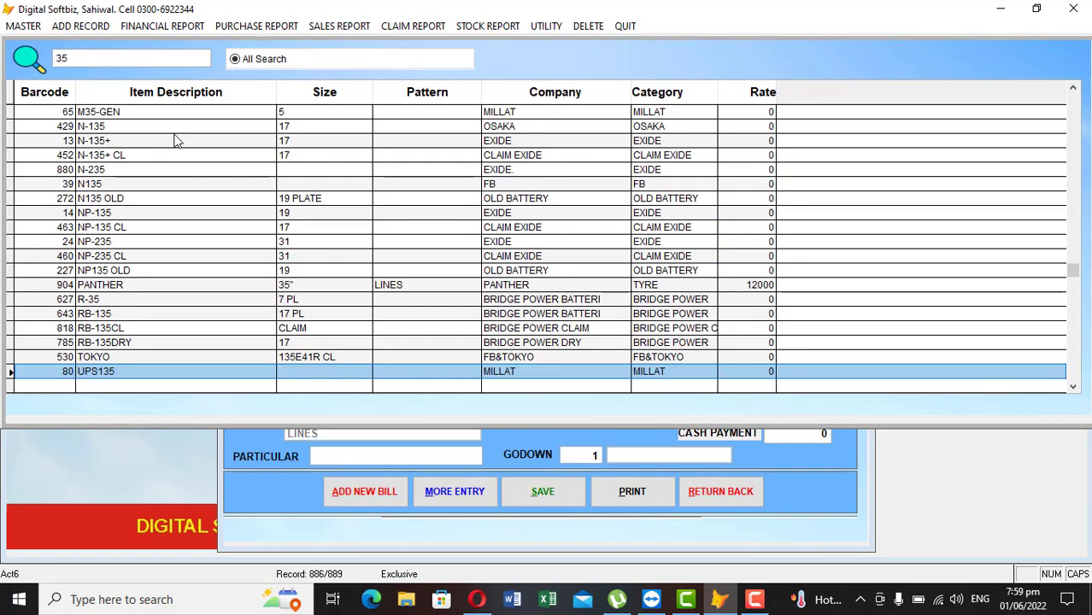
key(Up)
key(Up)
key(Up)
key(Up)
key(Up)
key(Up)
key(Return)
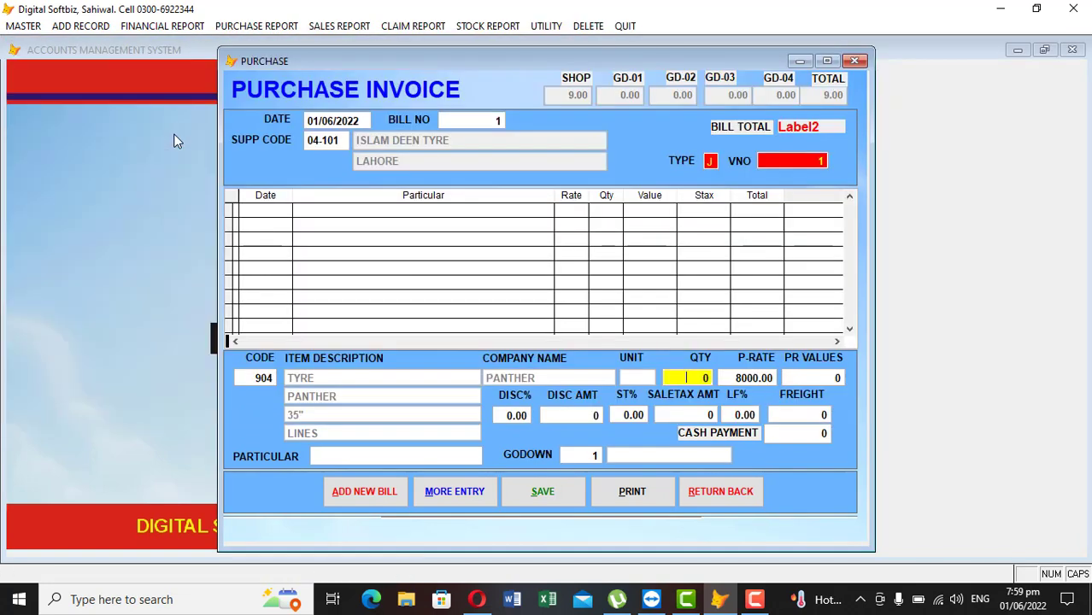
Set the tyre's purchase quantity to 2, keeping the rate at 8000.00 and the discount percentage at 0.00
text(2)
key(Return)
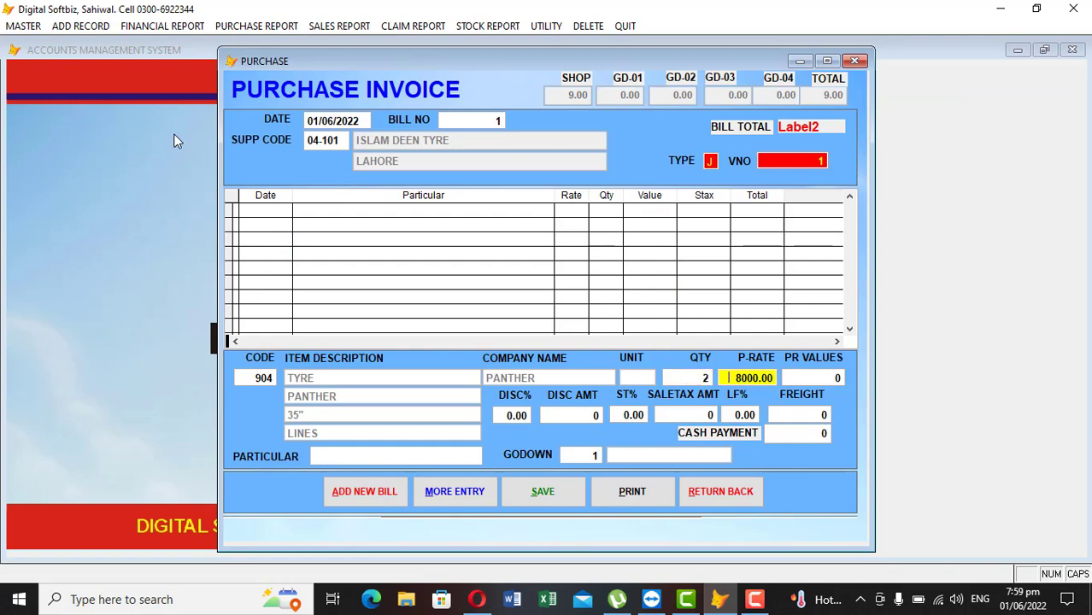
key(Return)
key(Return)
key(Return)
key(Return)
key(Return)
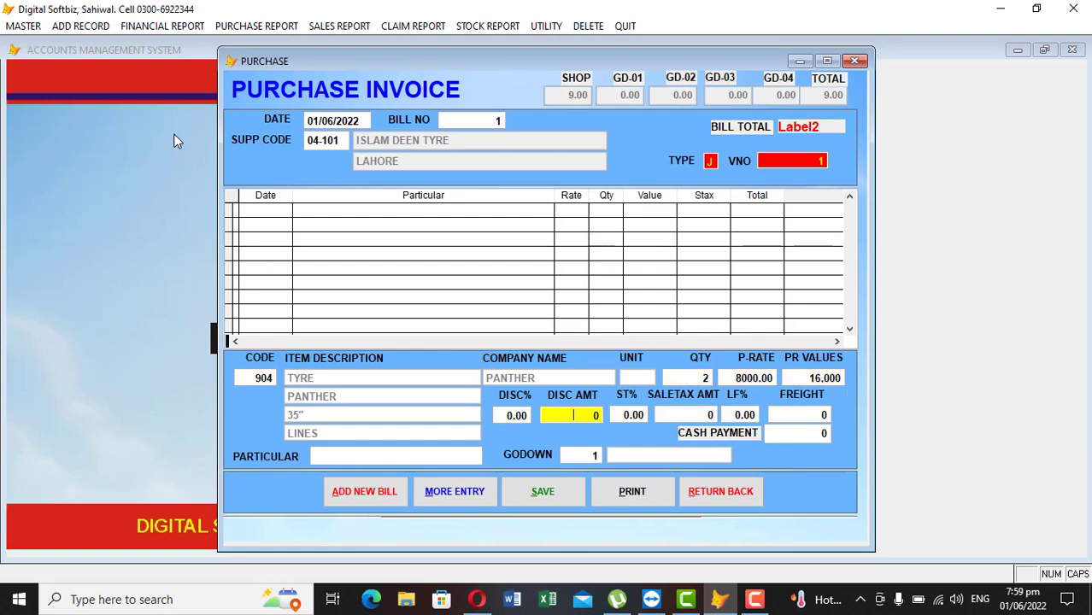
Leave discount amount, sales tax, freight and cash payment at 0, accept godown 1 (SHOP), save the purchase entry and close the form
key(Return)
key(Return)
key(Return)
key(Return)
key(Return)
key(Return)
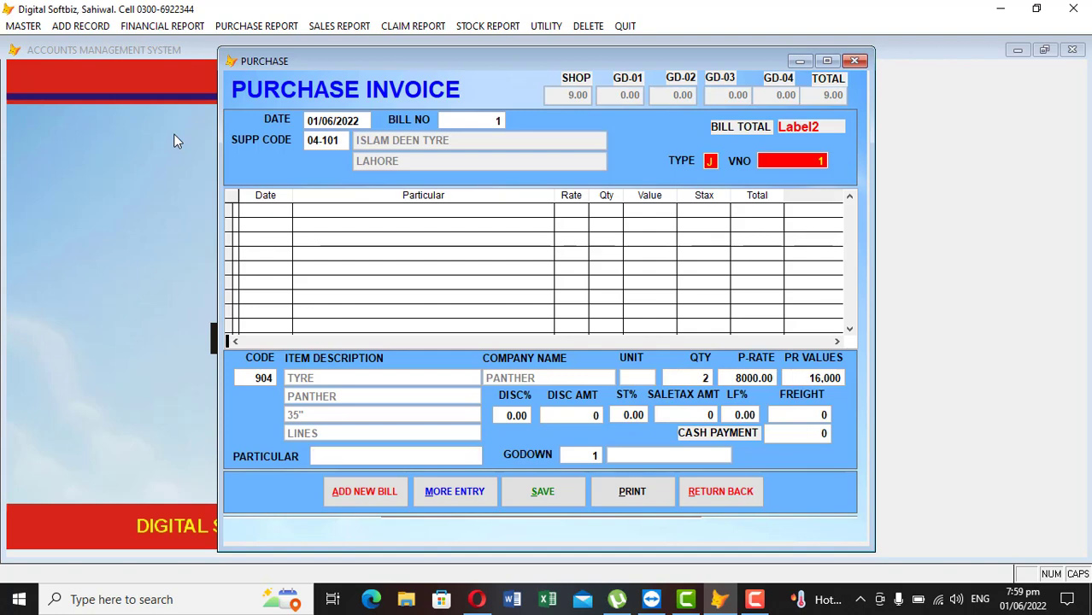
key(Return)
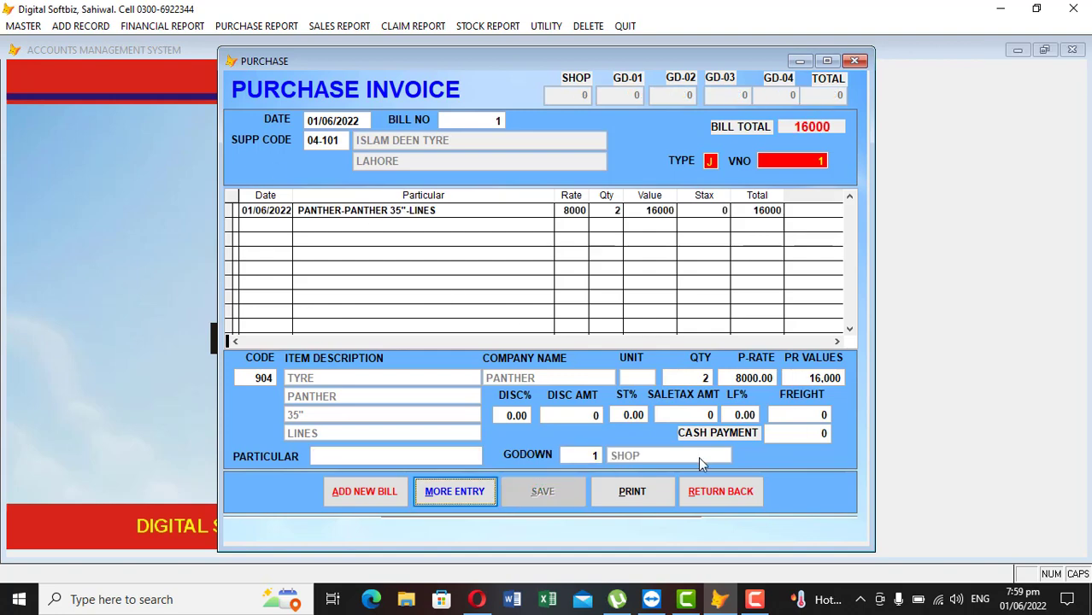
click(721, 494)
Preview the Lahore tyre supplier's ledger on screen from 01/01/2011 to 01/06/2022, then close it
click(167, 25)
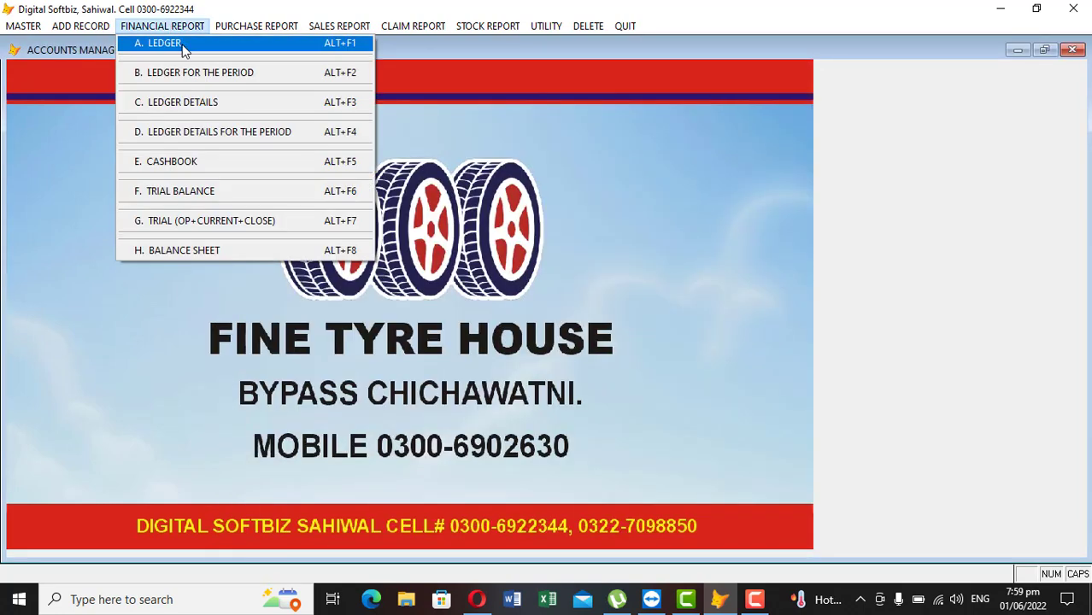
click(182, 43)
text(ISL)
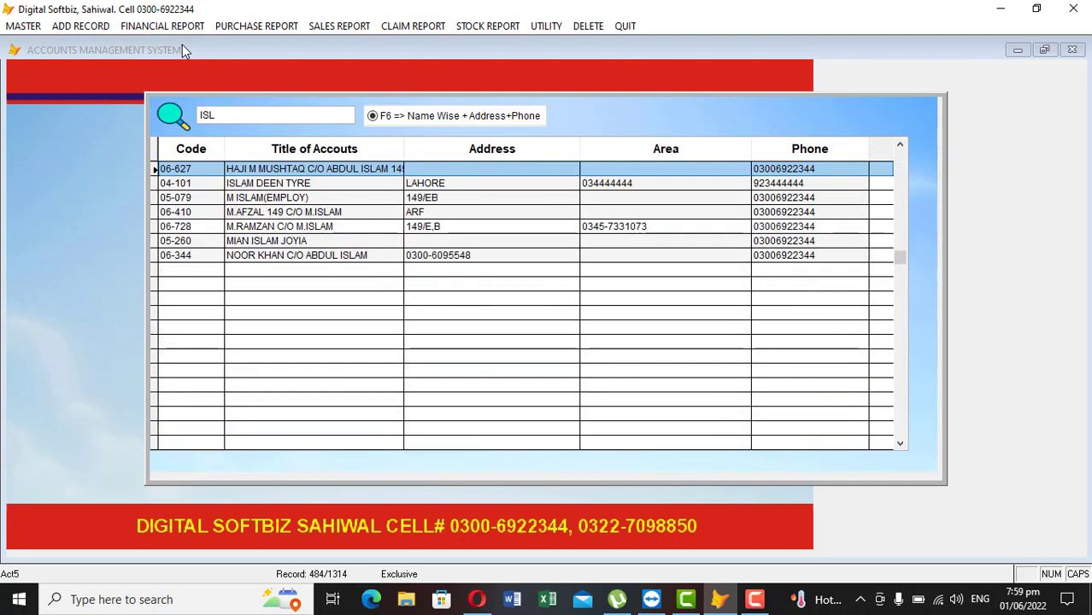
key(Down)
key(Return)
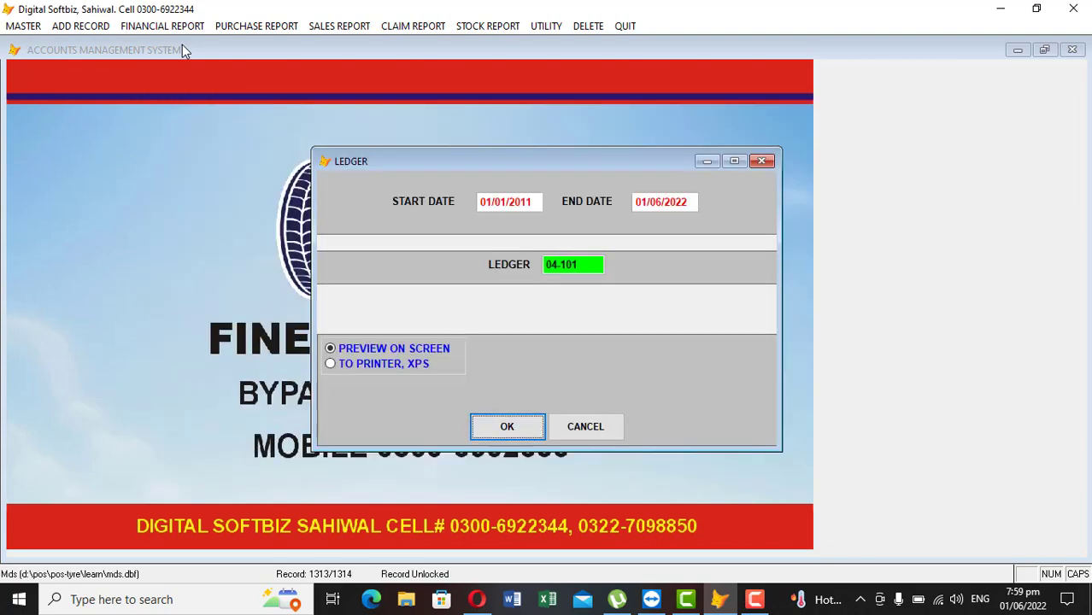
key(Return)
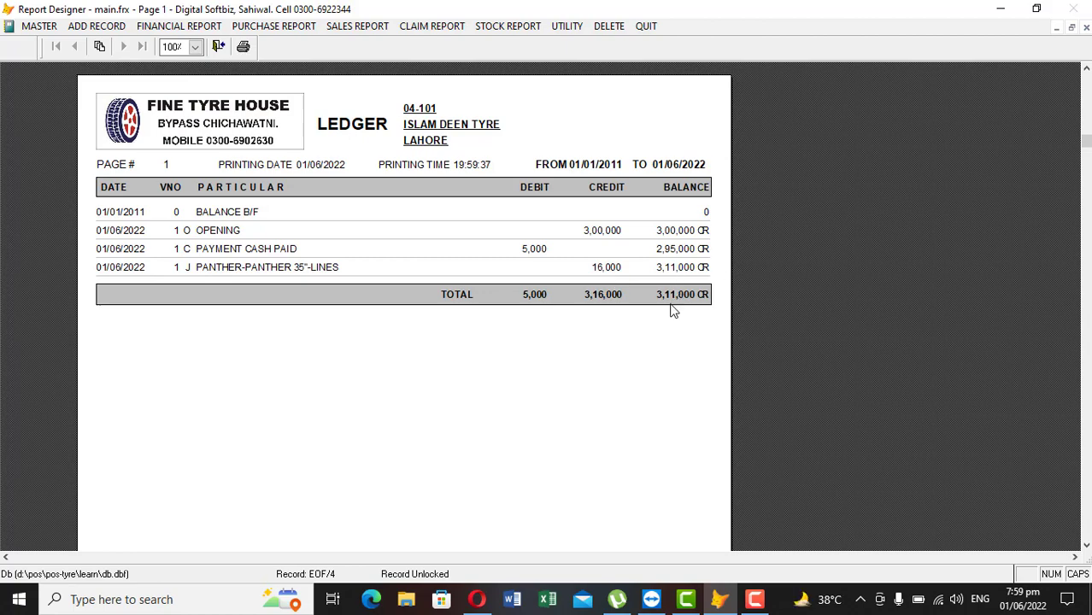
key(Escape)
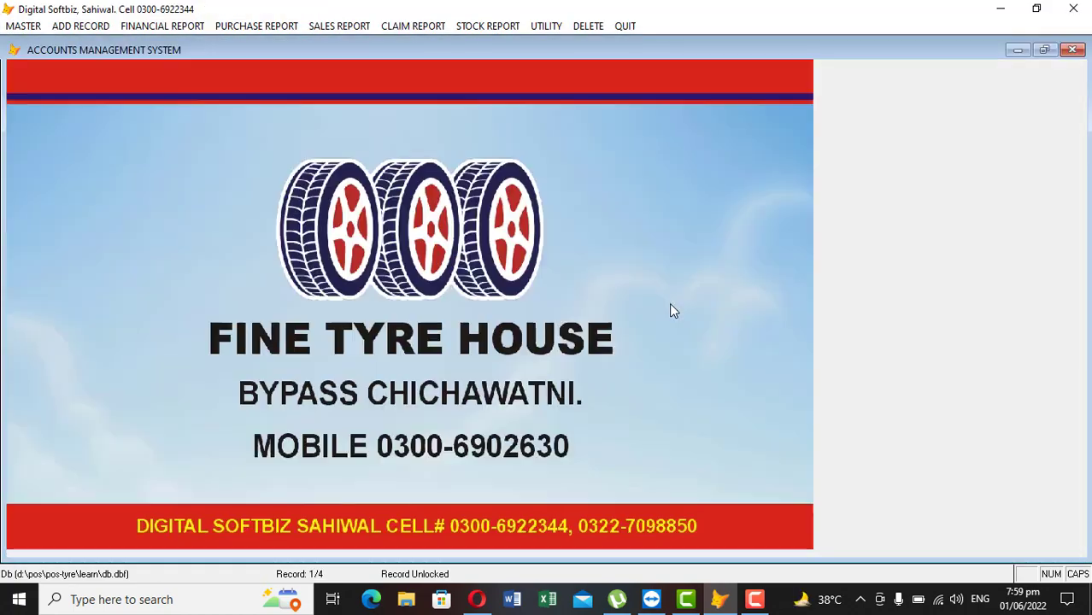
Preview the ledger of the customer from SWL on screen from 01/01/2011 to 01/06/2022, then close it
click(158, 25)
click(163, 46)
key(Return)
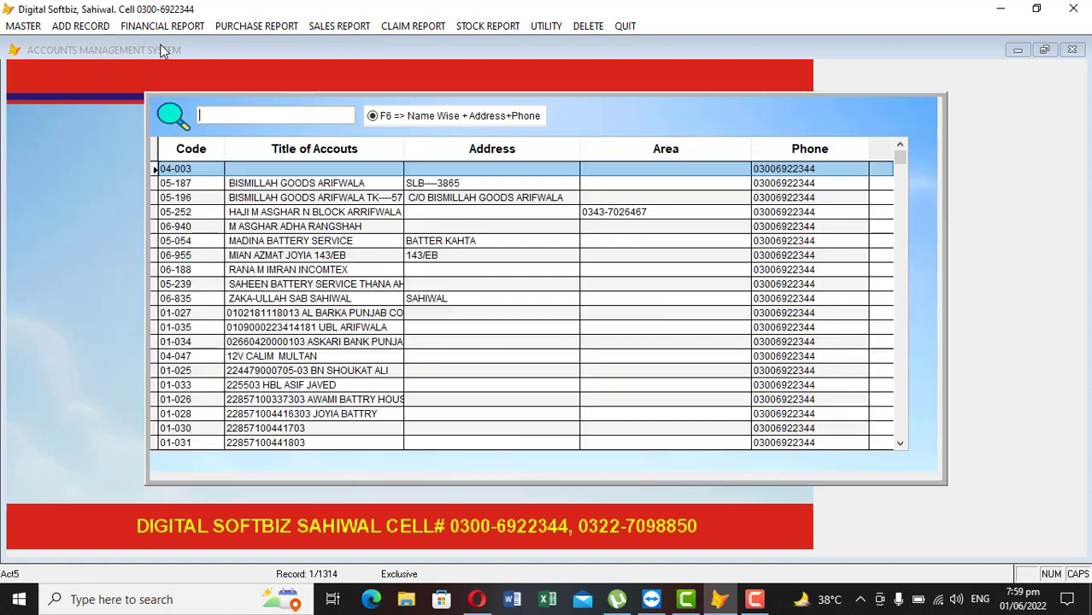
text(JAM)
key(Down)
key(Down)
key(Down)
key(Down)
key(Down)
key(Down)
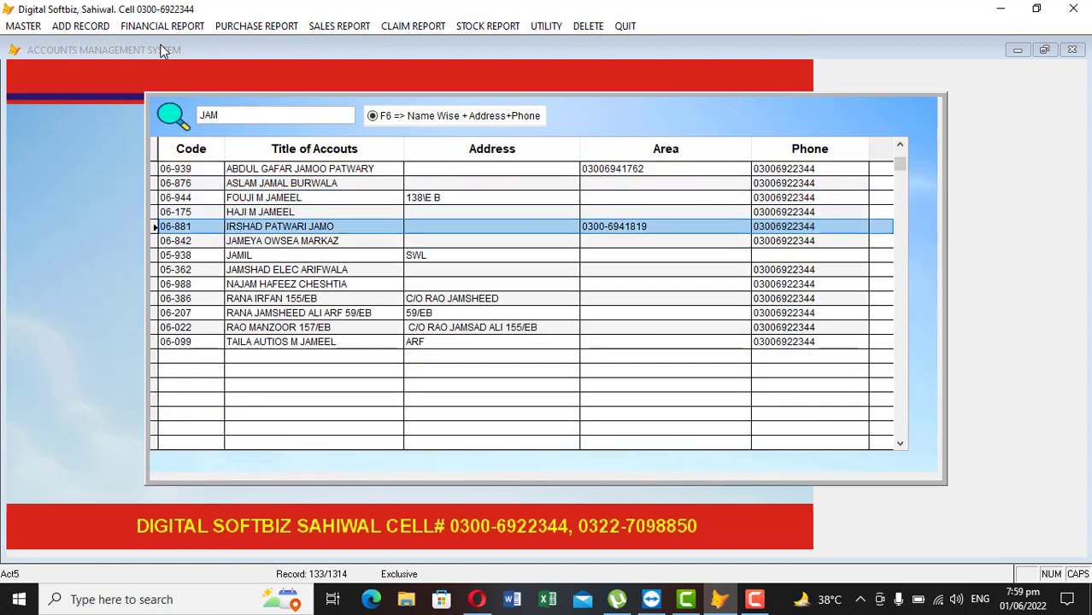
key(Return)
key(Return)
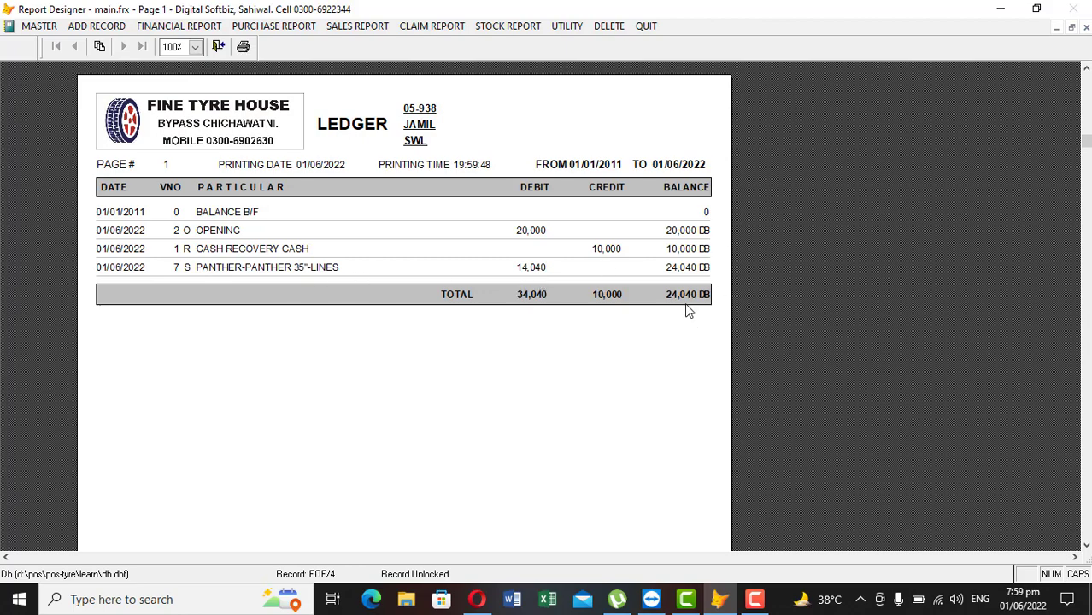
key(Escape)
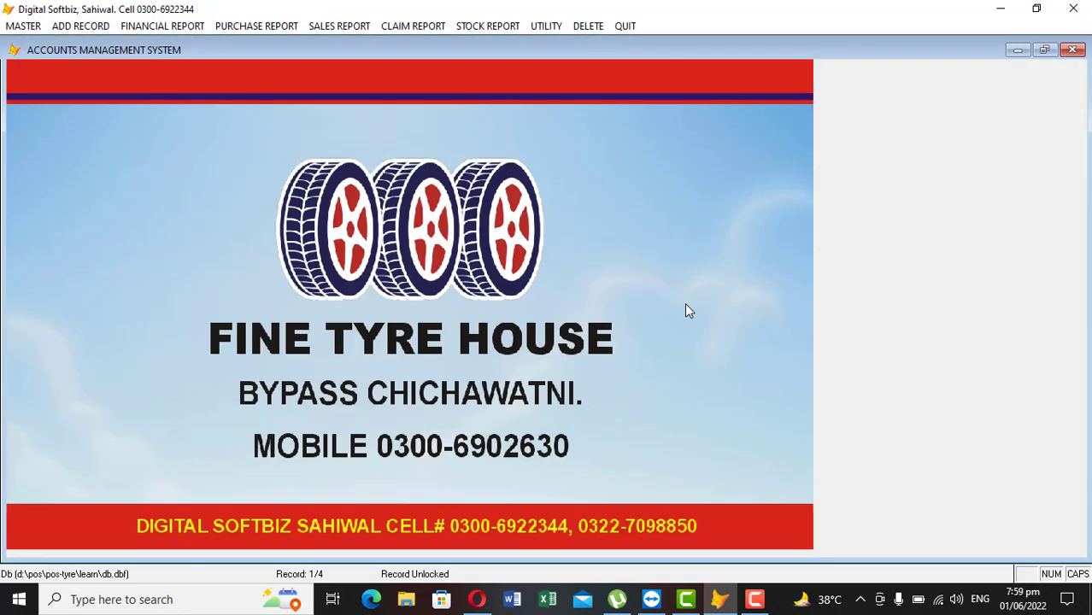
Open the company-wise stock report with end date 01/06/2022 and select company PANTHER, code 70
click(181, 26)
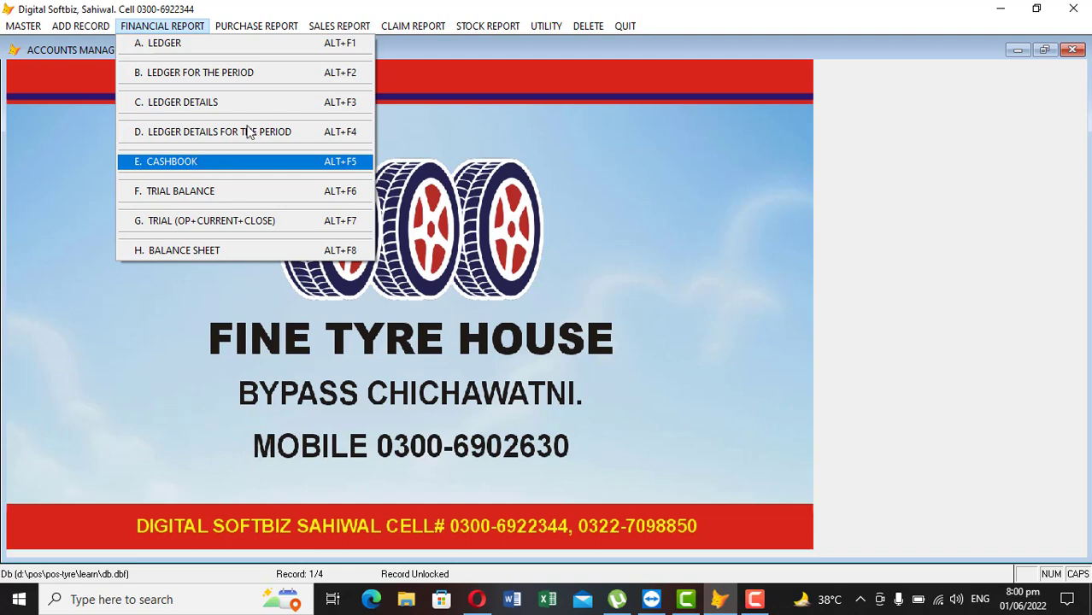
mouse_move(278, 33)
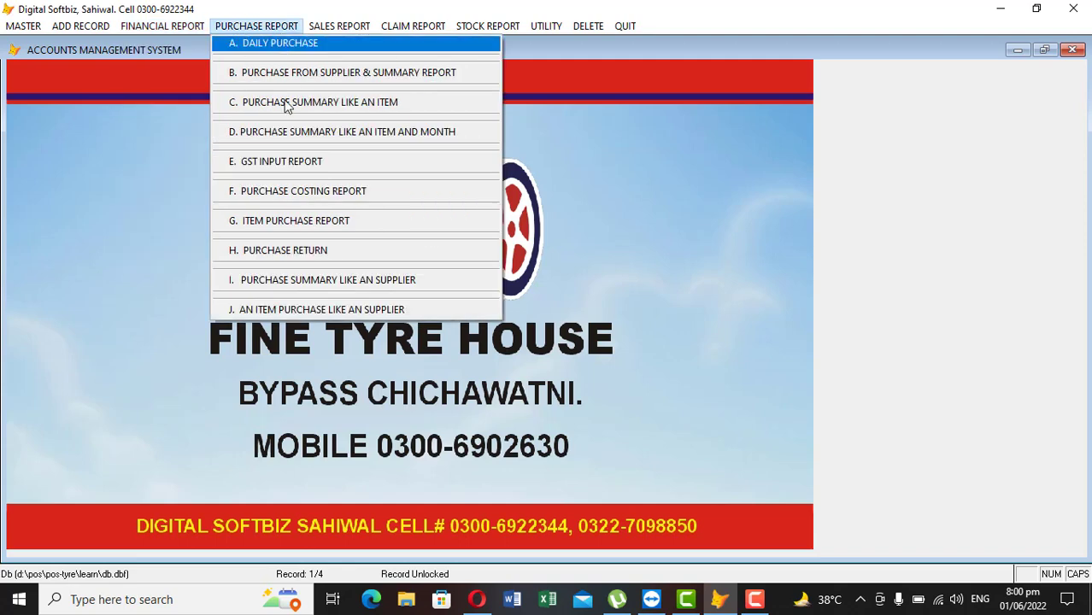
mouse_move(344, 38)
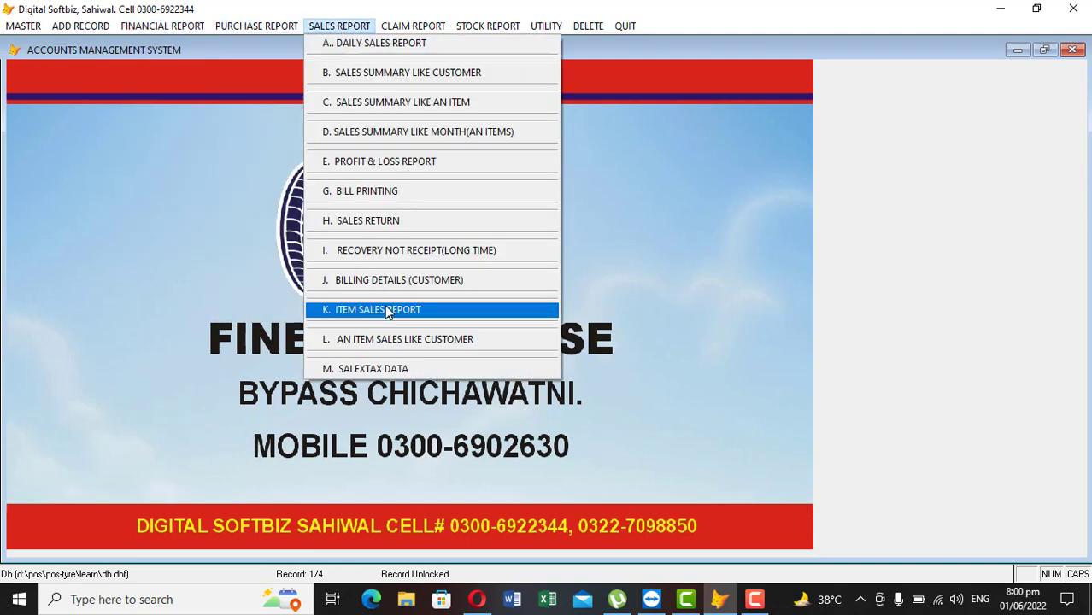
mouse_move(479, 27)
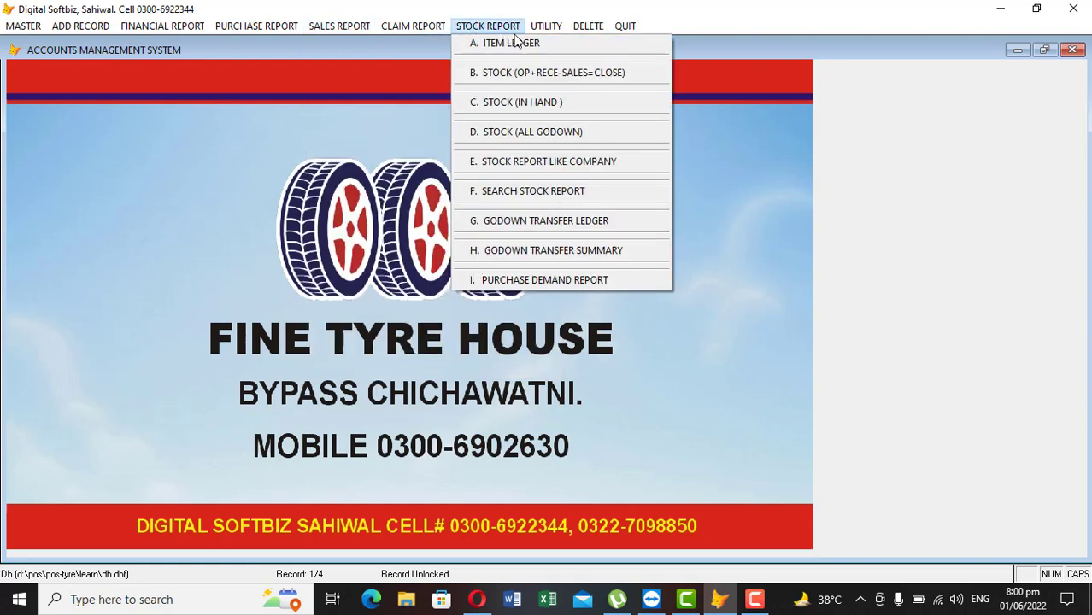
click(580, 164)
key(Return)
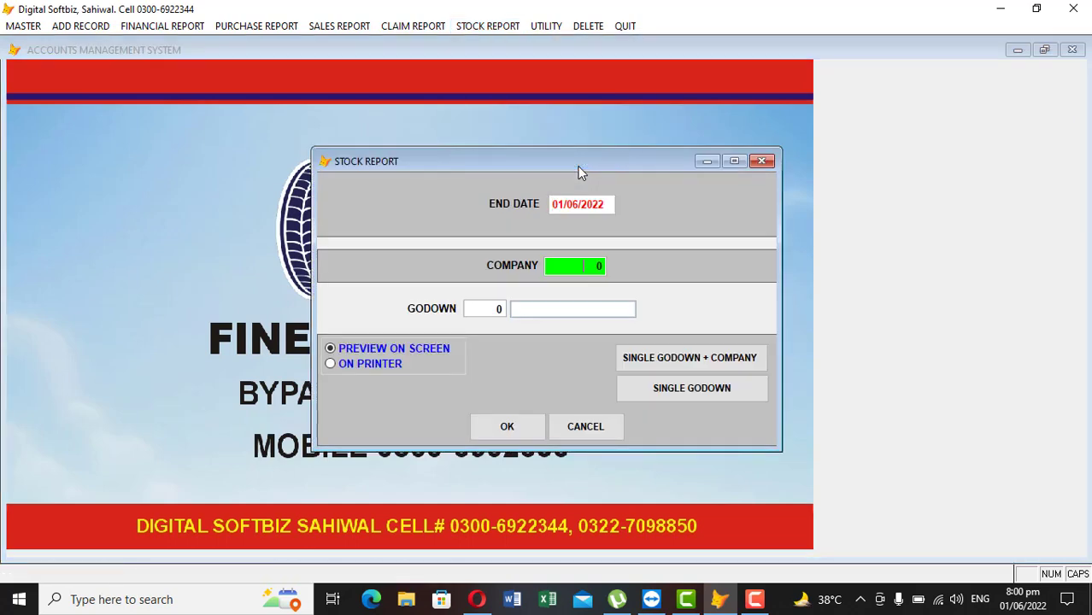
key(Return)
text(PA)
key(Return)
key(Down)
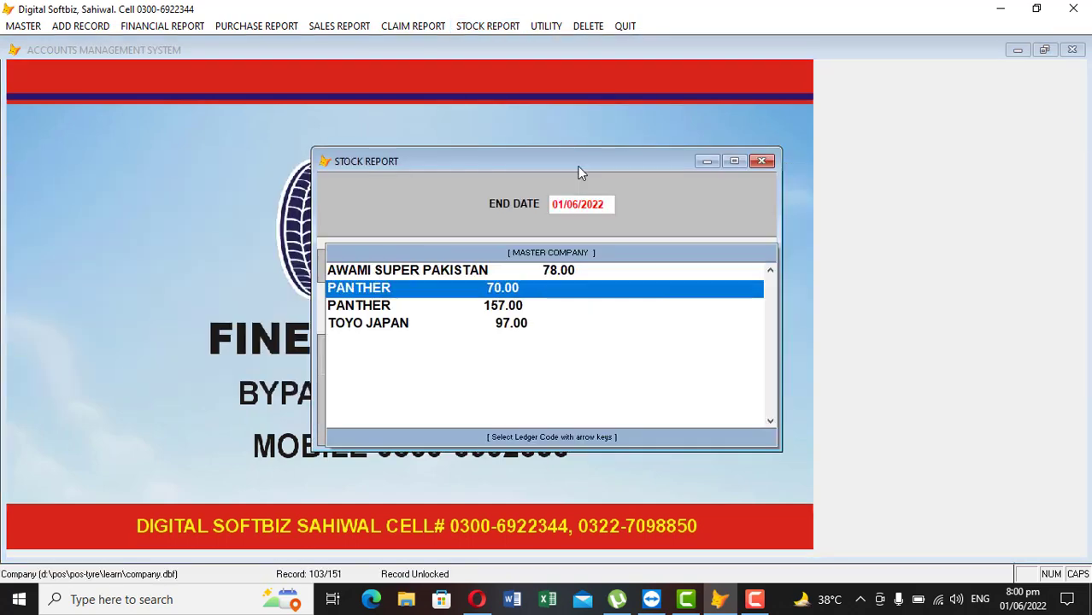
key(Return)
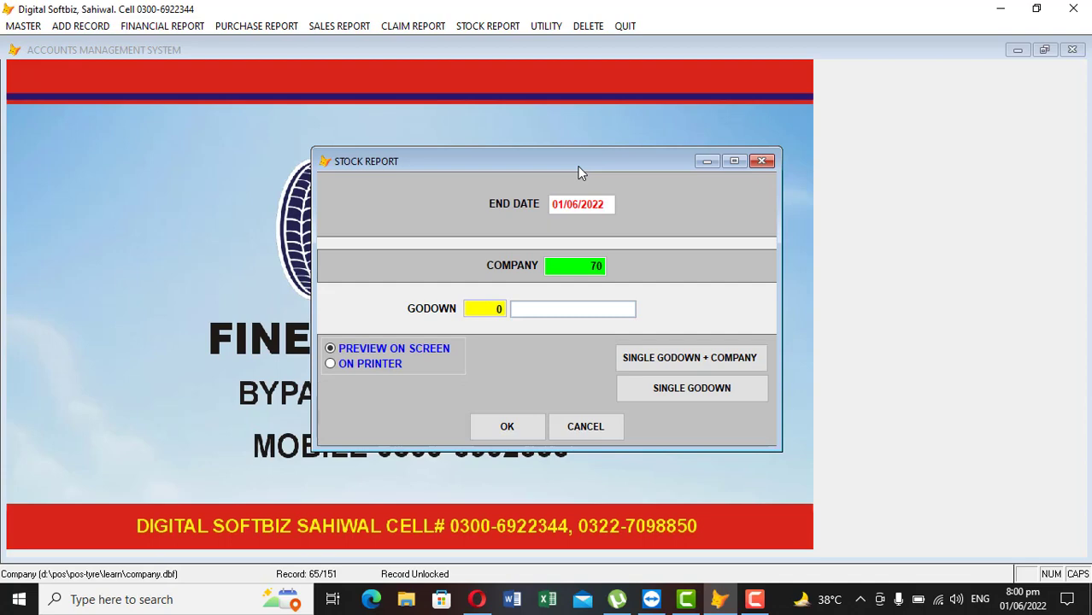
Leave the godown at 0, preview the PANTHER stock report on screen, then close it
key(Return)
key(Return)
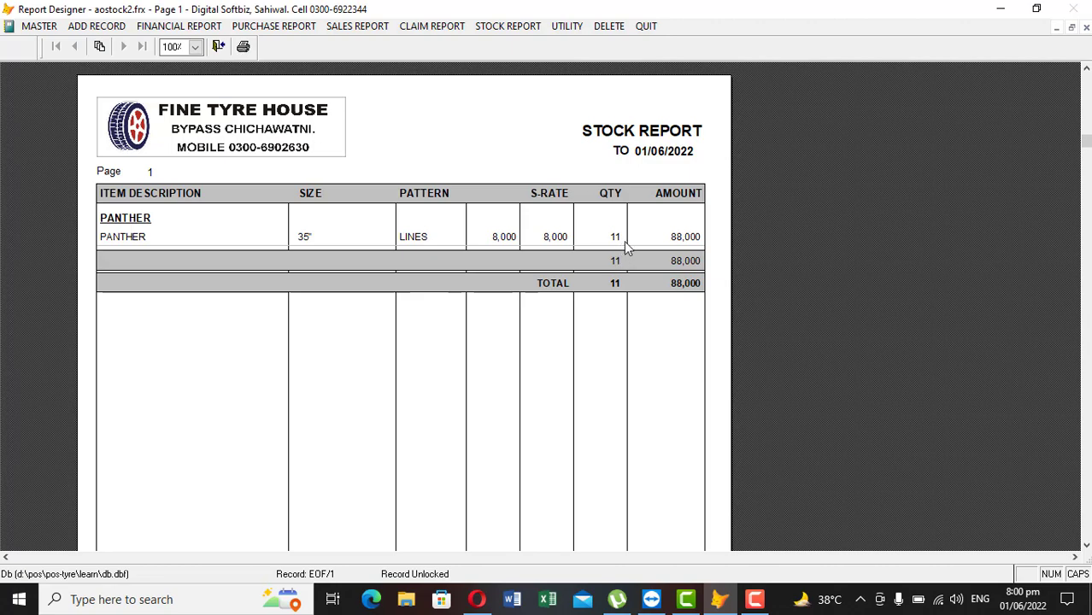
key(Escape)
key(Escape)
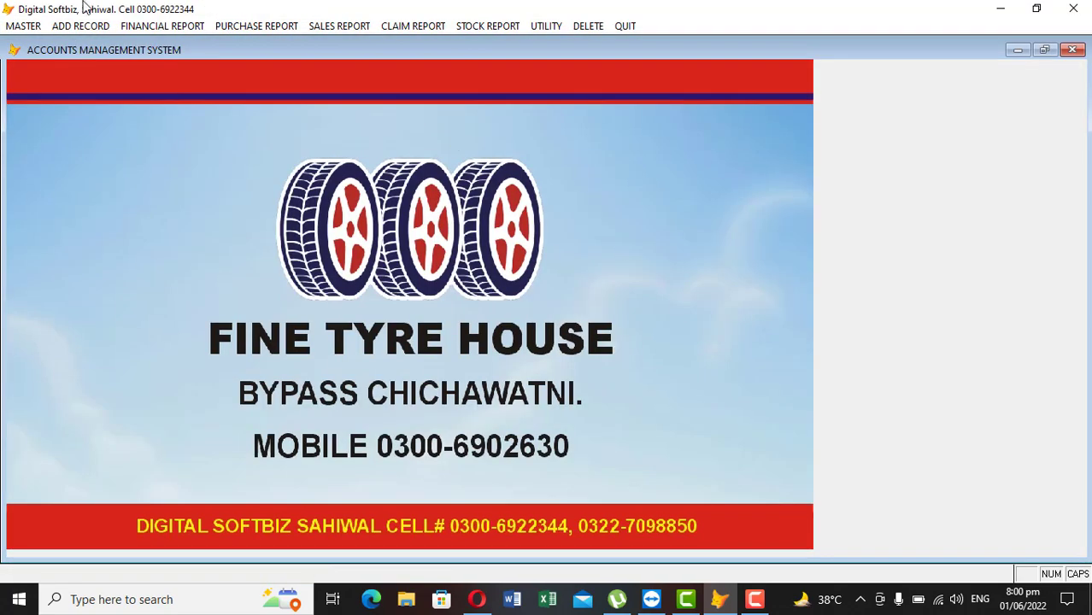
Preview the trial balance from 01/01/2011 to 01/06/2022 on screen, review it down to the totals, then close it
click(90, 26)
mouse_move(163, 27)
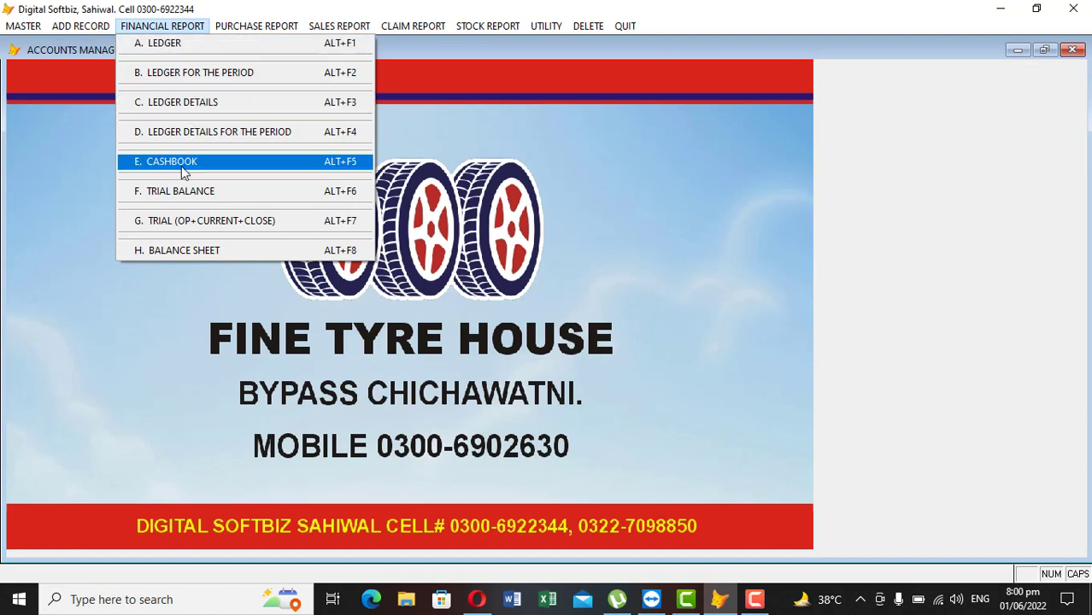
click(187, 191)
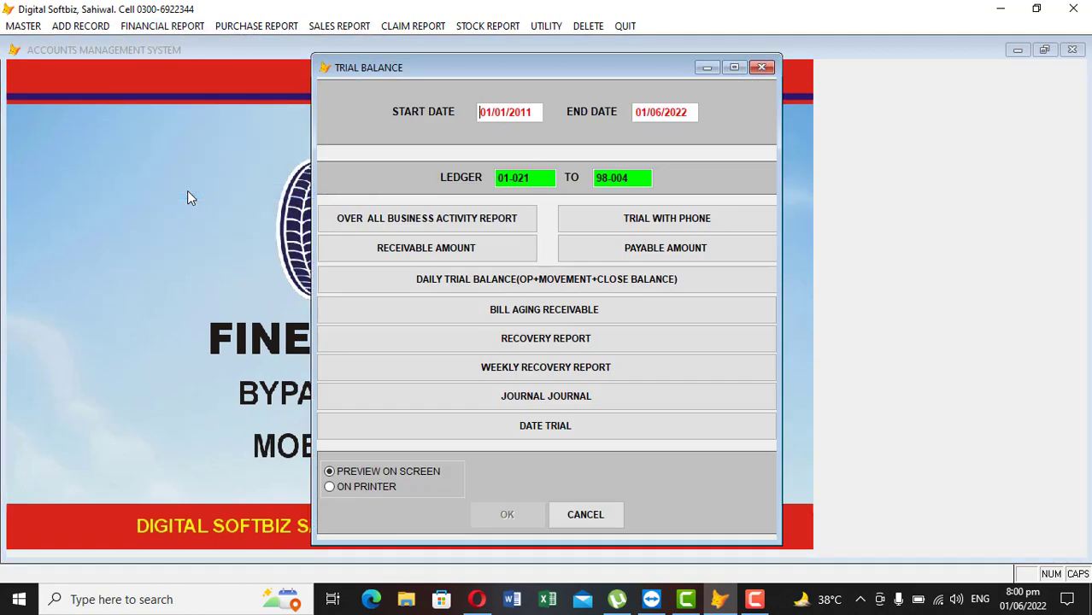
key(Return)
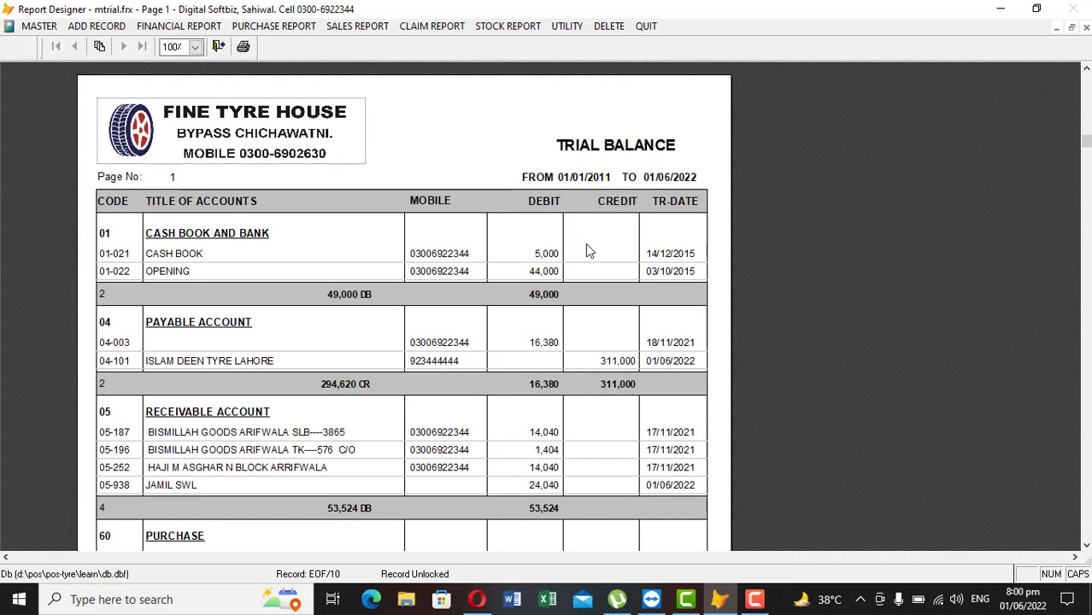
scroll(541, 330, down, 2)
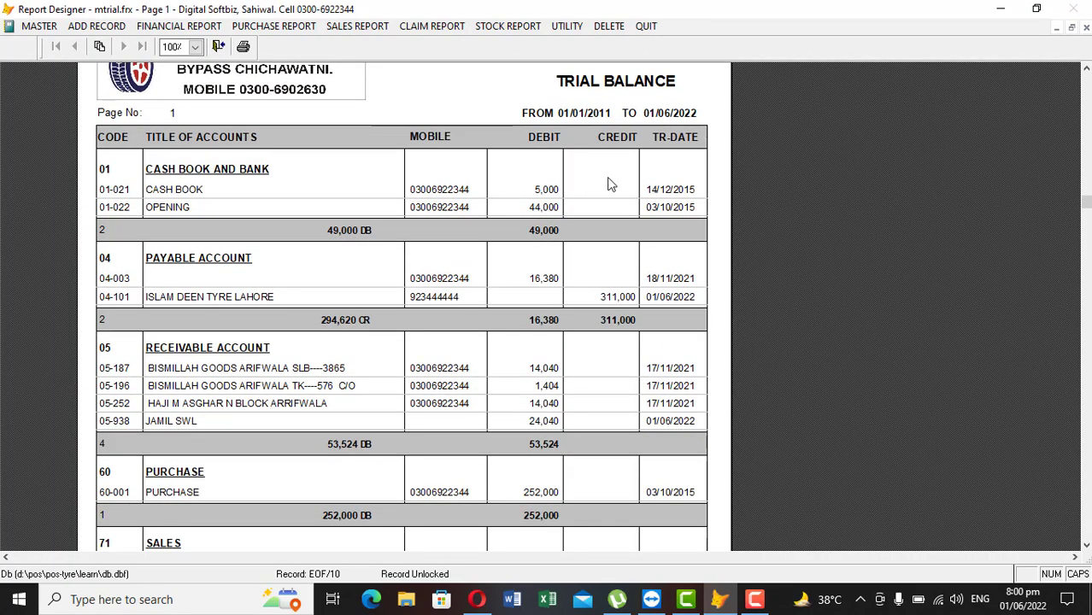
scroll(521, 297, down, 1)
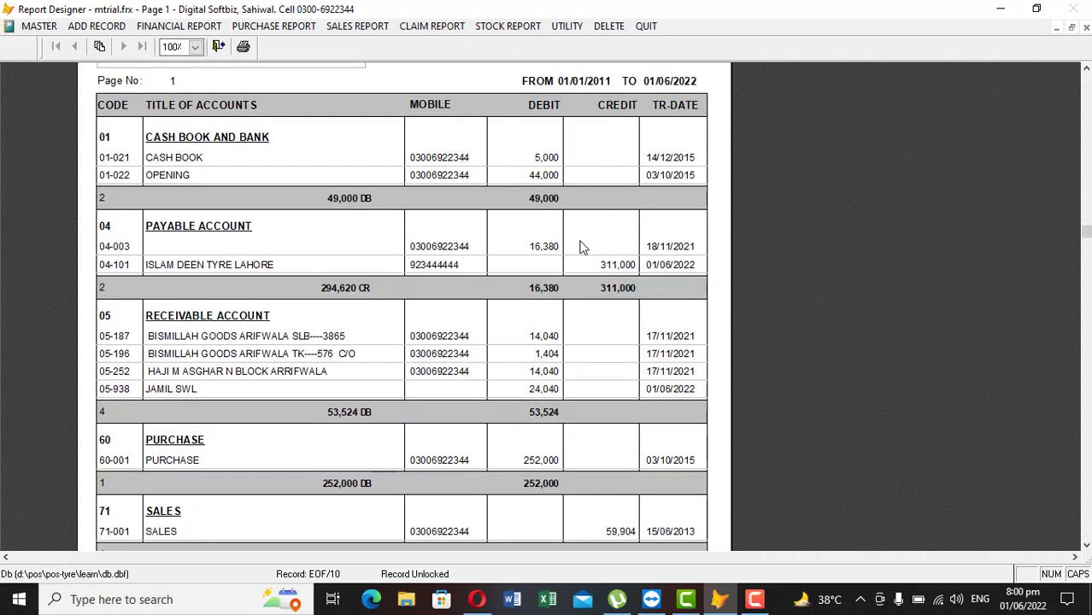
scroll(248, 360, down, 1)
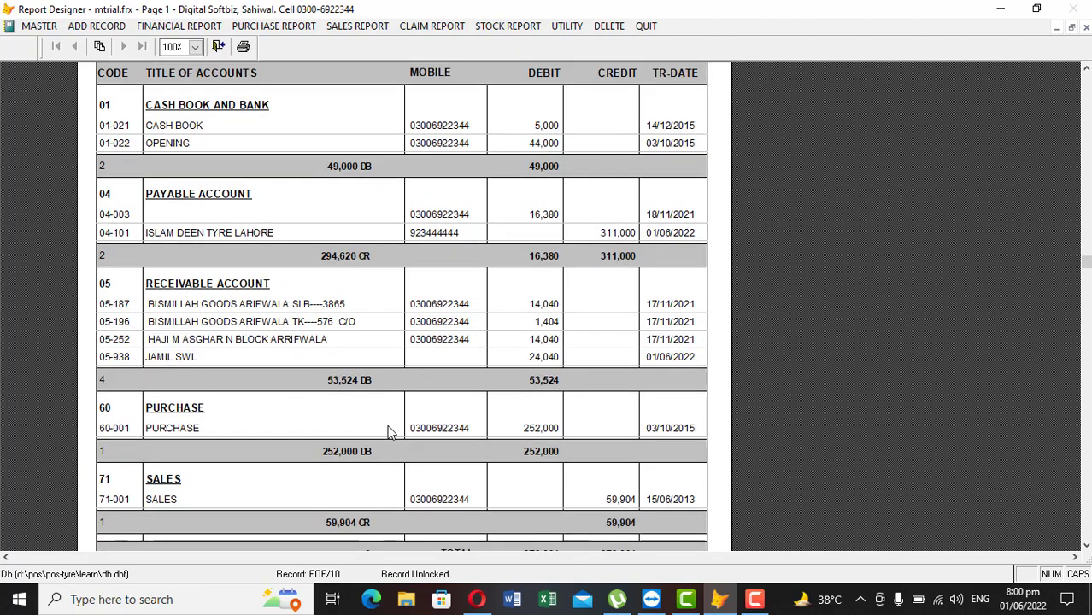
scroll(522, 407, down, 1)
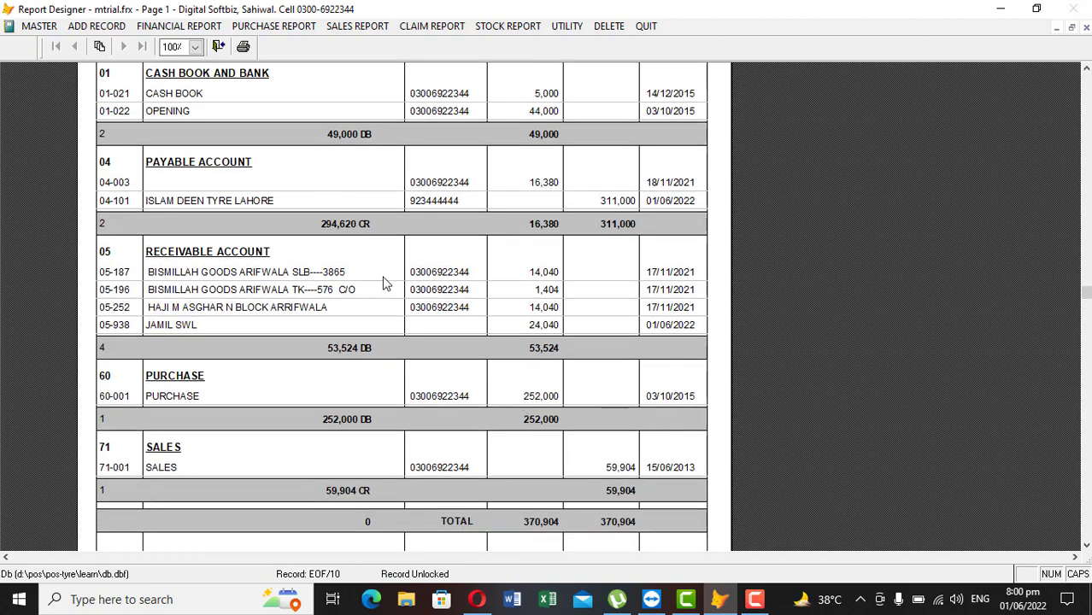
key(Escape)
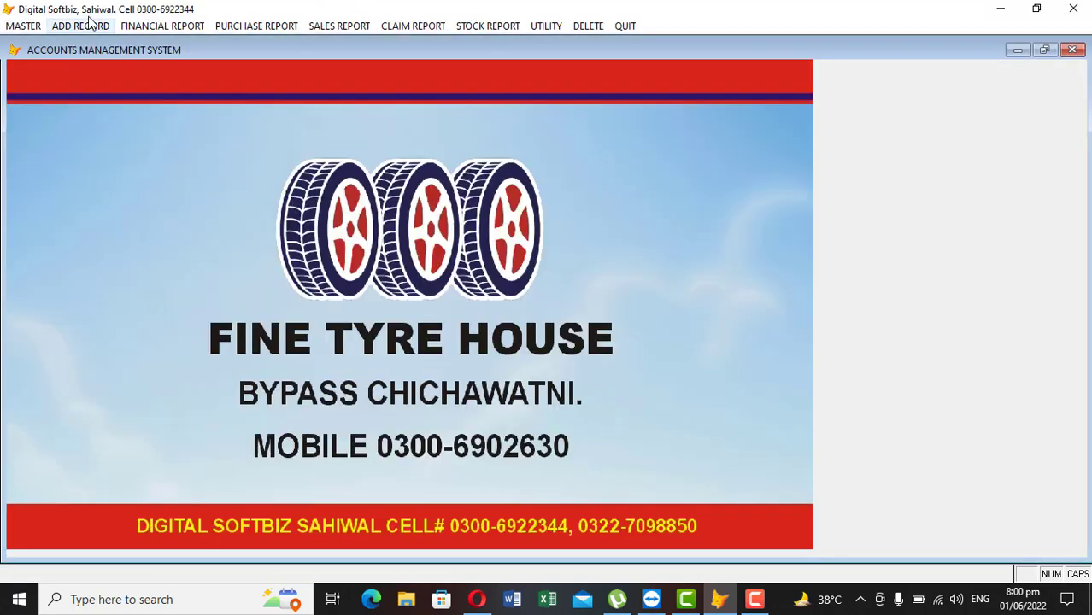
Preview the balance sheet from 01/01/2011 to 01/06/2022 on screen, then close it
click(147, 28)
click(227, 250)
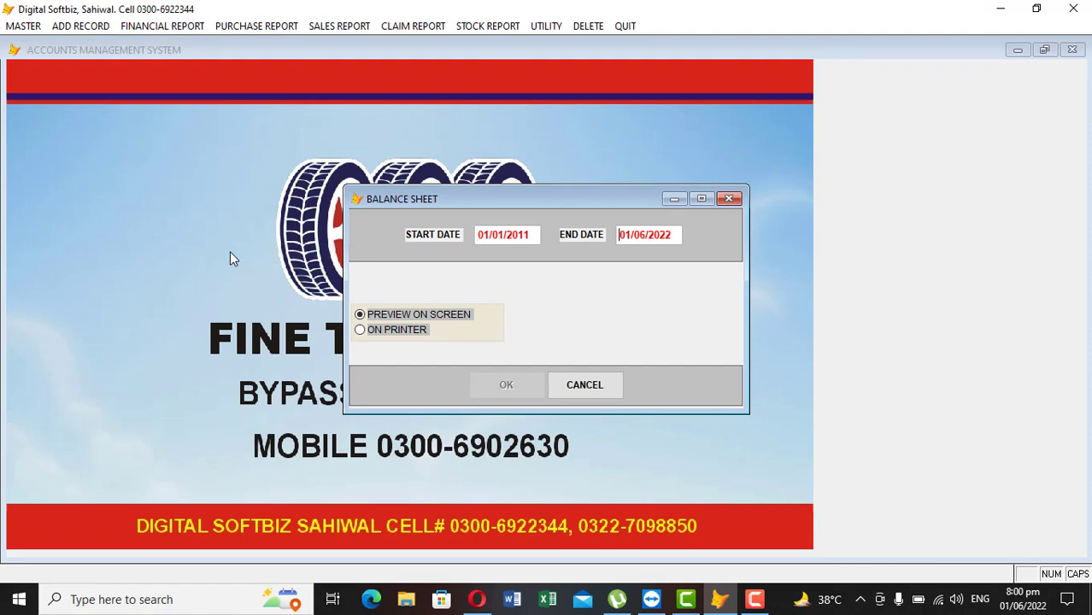
key(Return)
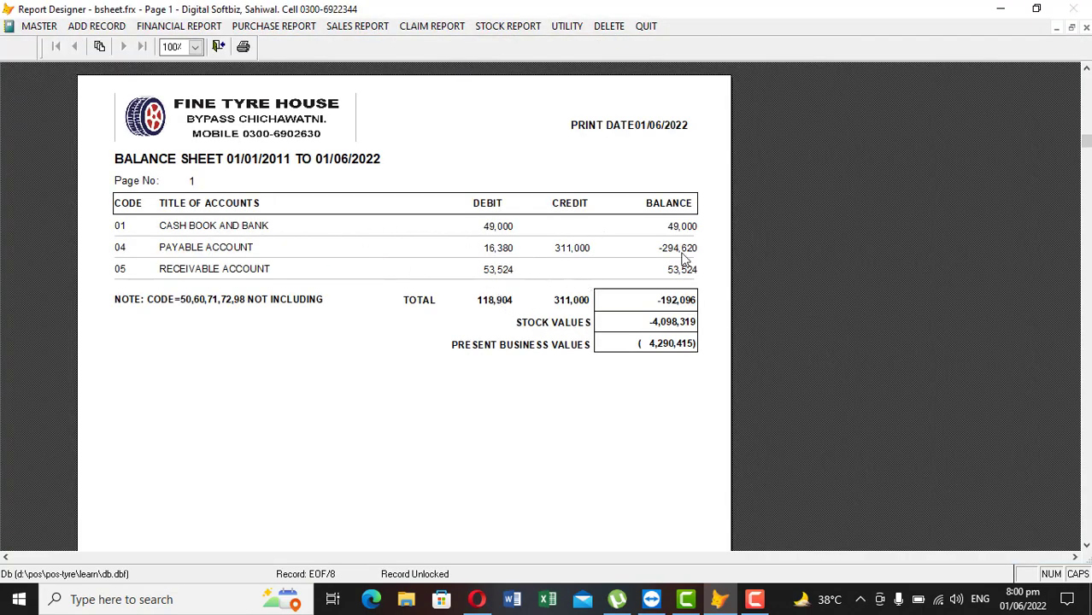
key(Escape)
key(Escape)
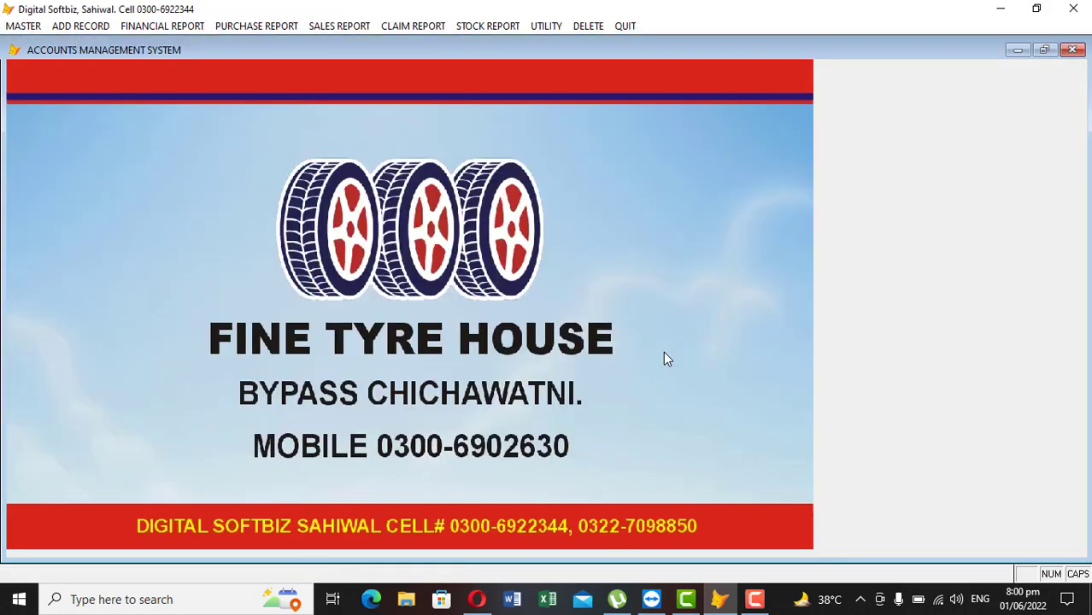
Open the sales return entry form to view its fields, then close it without entering anything
click(90, 26)
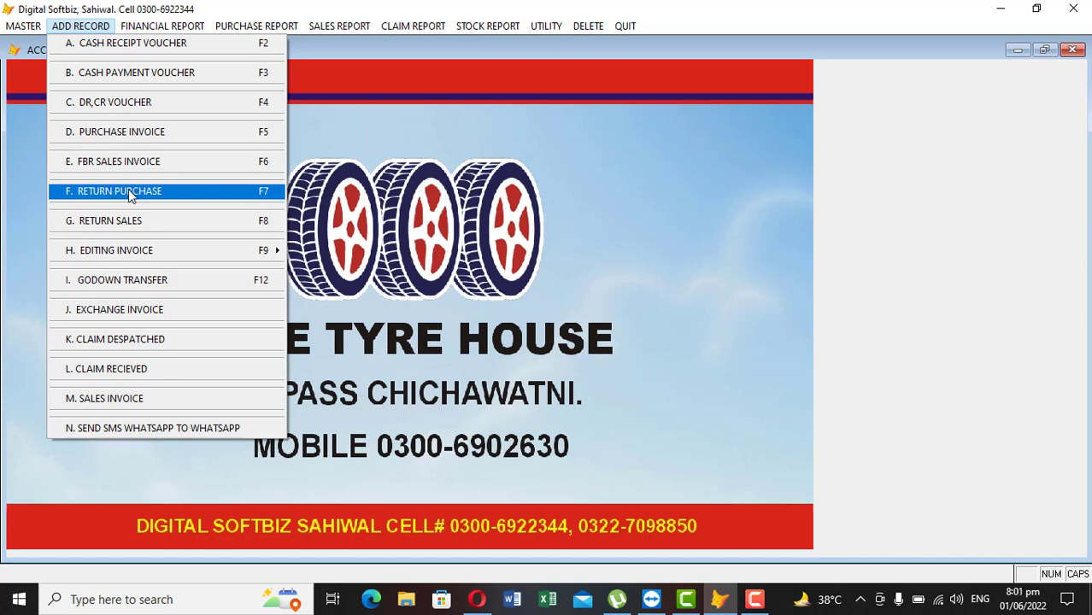
click(170, 225)
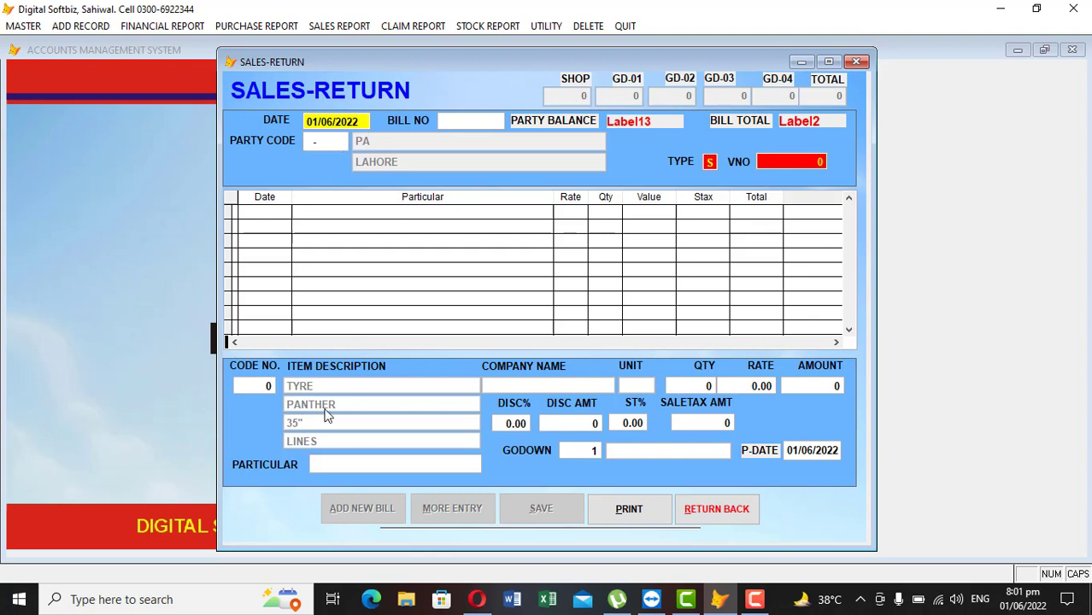
click(721, 510)
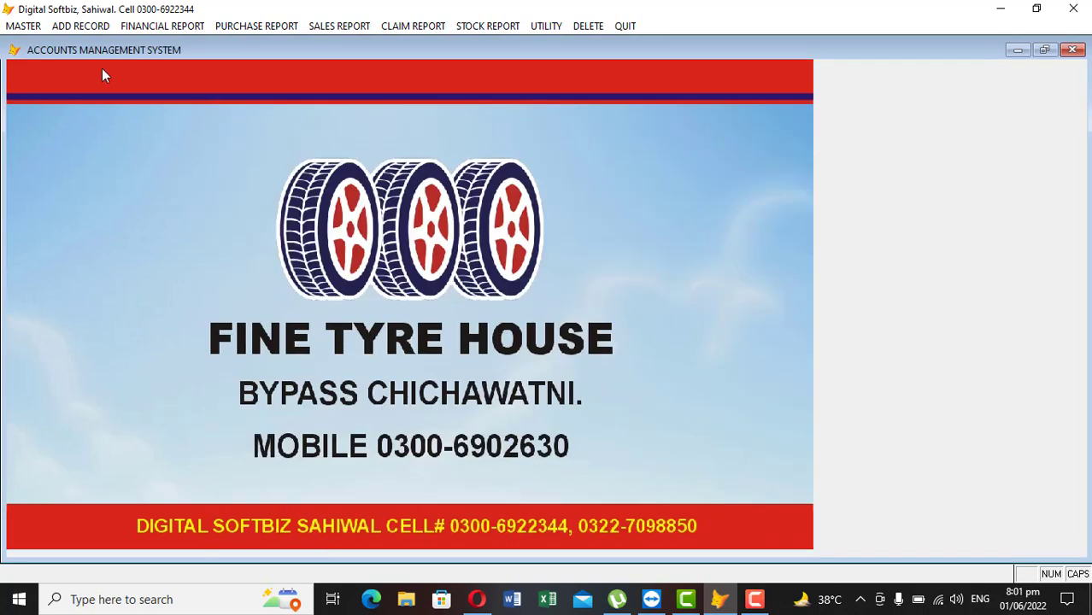
Open the WhatsApp SMS form, view the customer recovery and sales invoice message options, then quit the form
click(88, 27)
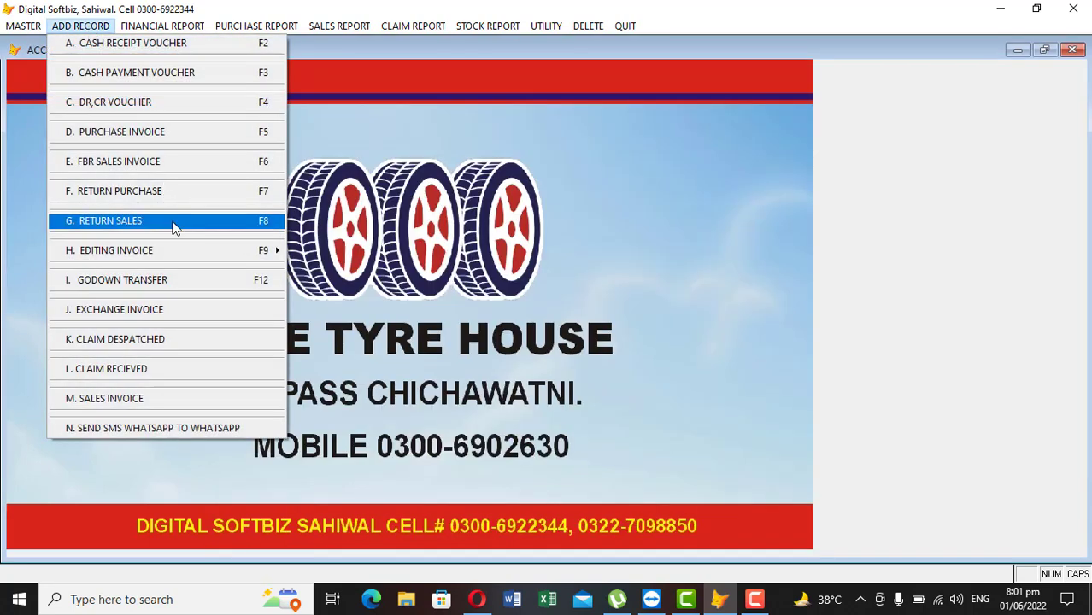
mouse_move(205, 259)
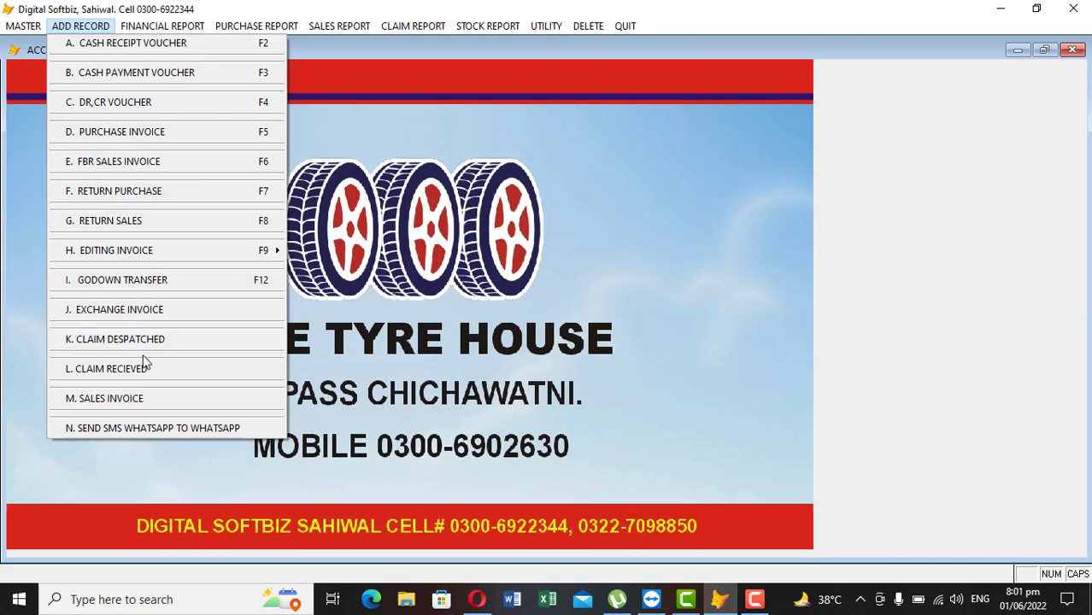
click(178, 427)
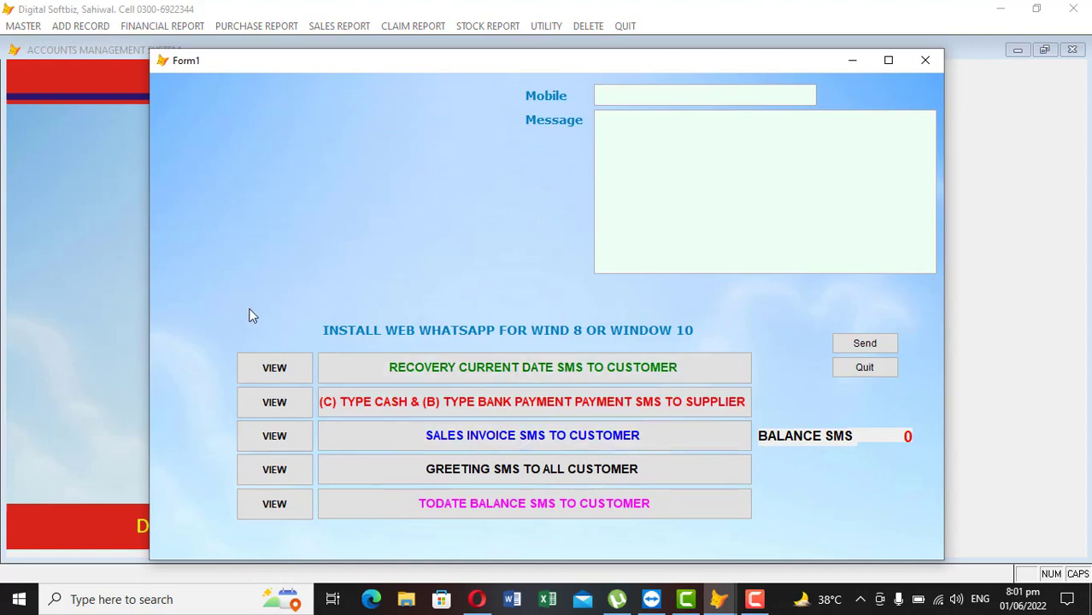
click(291, 368)
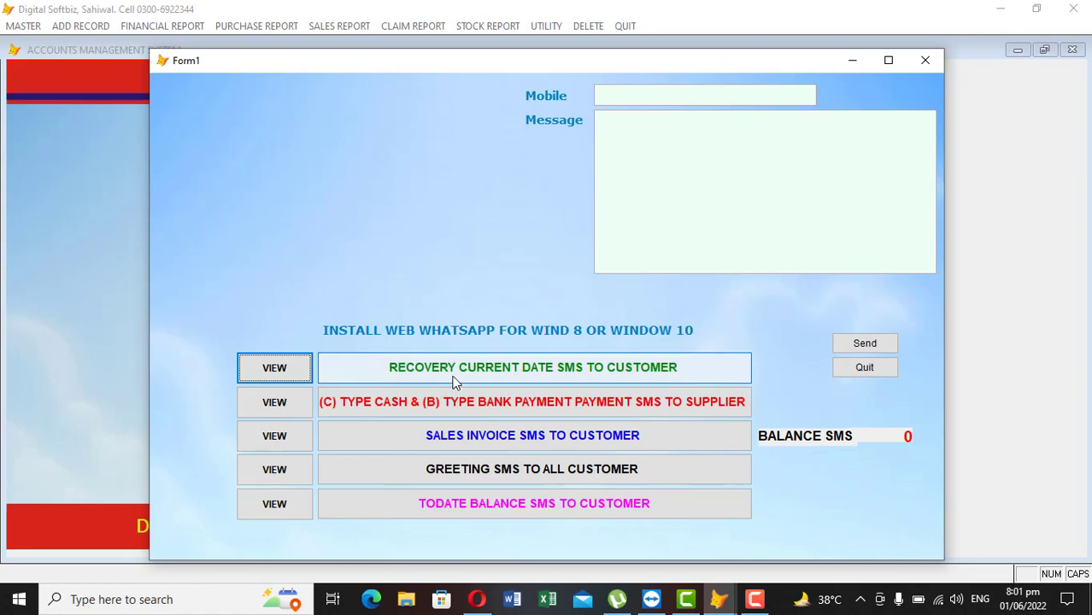
click(274, 435)
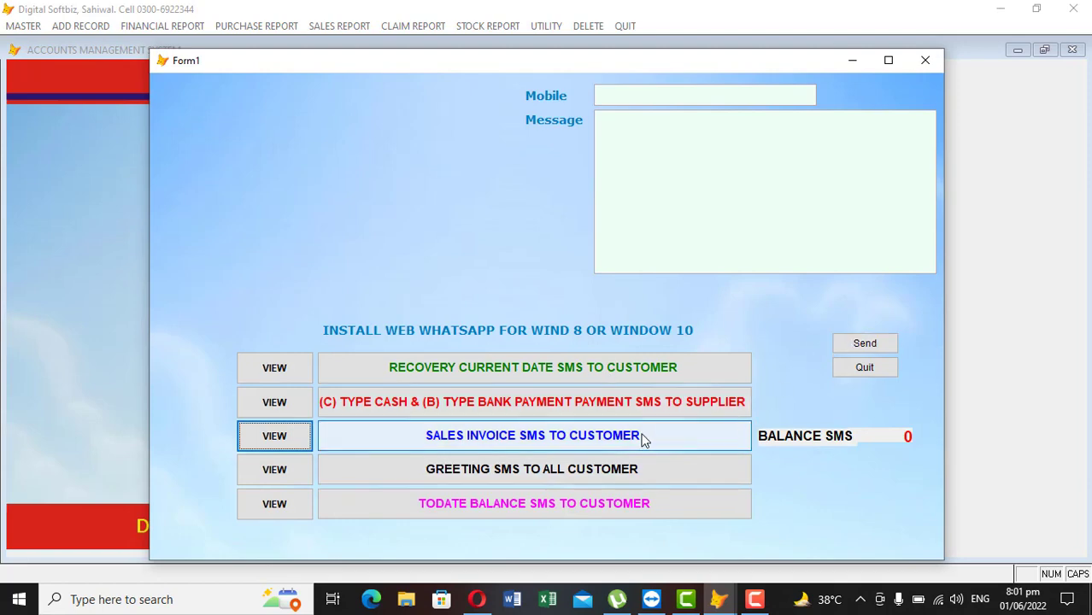
click(876, 369)
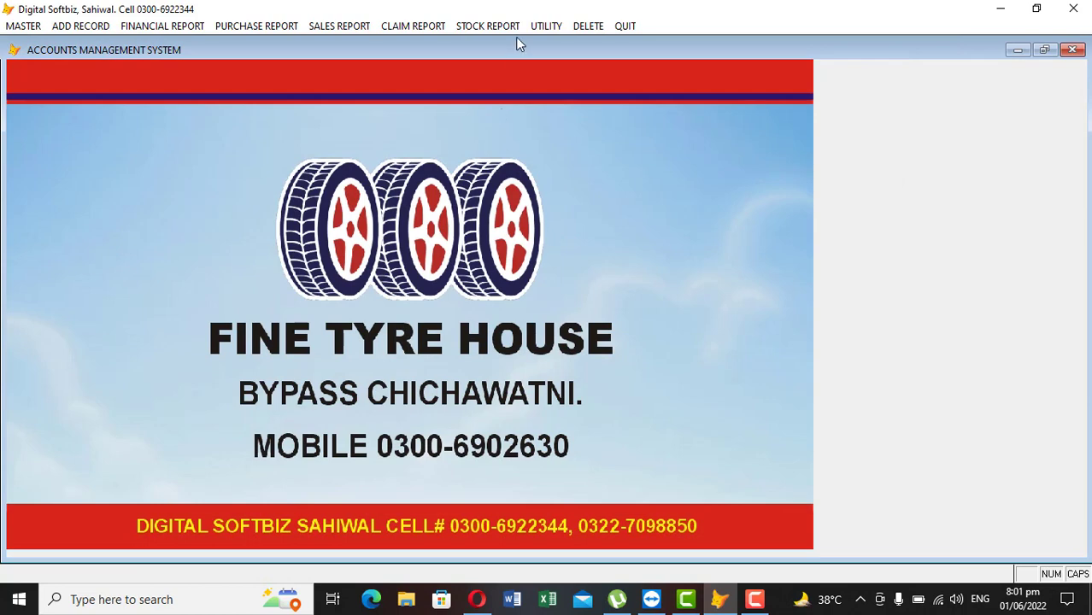
click(536, 27)
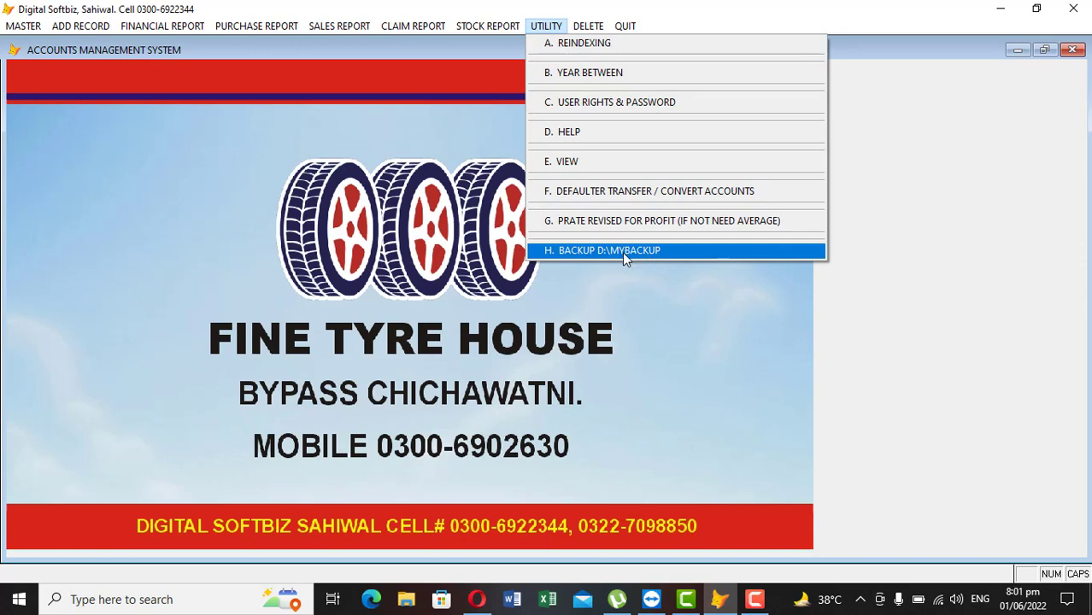
click(466, 259)
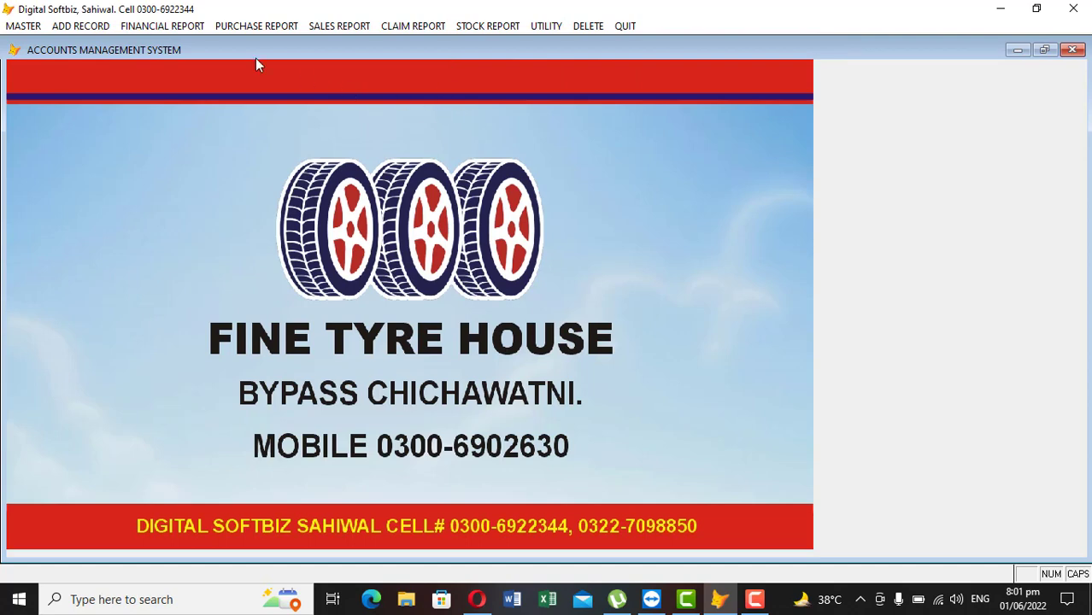
Find the Lahore tyre supplier's account and preview its ledger on screen from 01/01/2011 to 01/06/2022
click(189, 26)
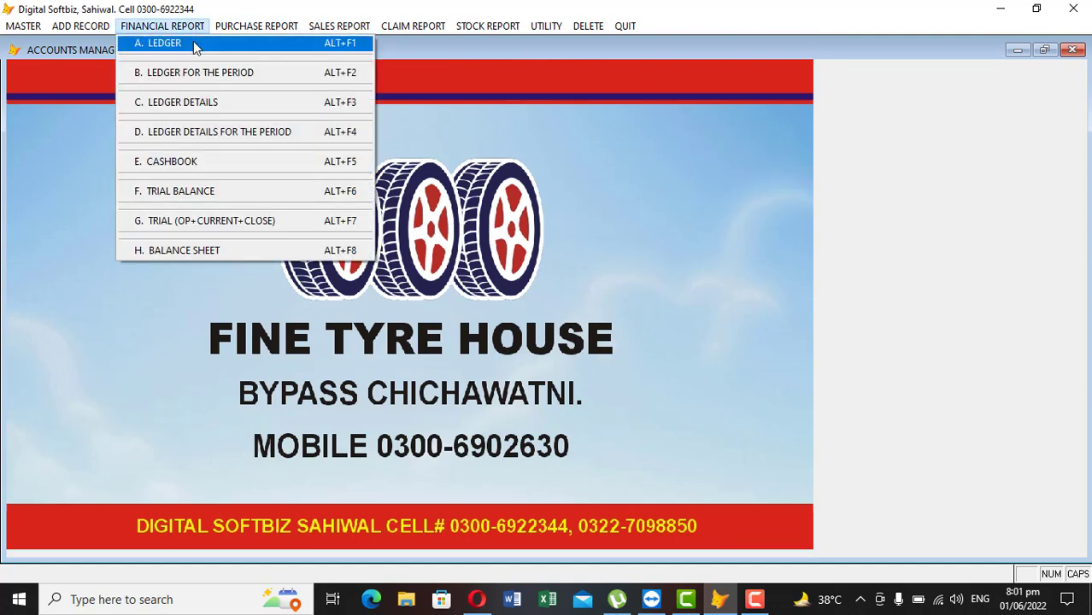
click(193, 44)
text(IS)
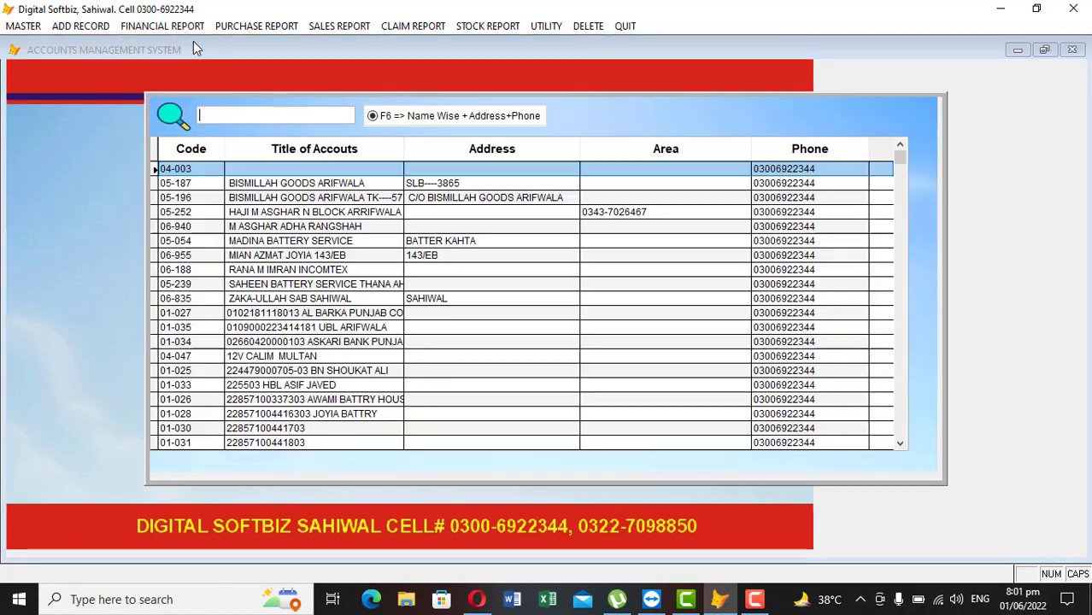
text(L)
key(Down)
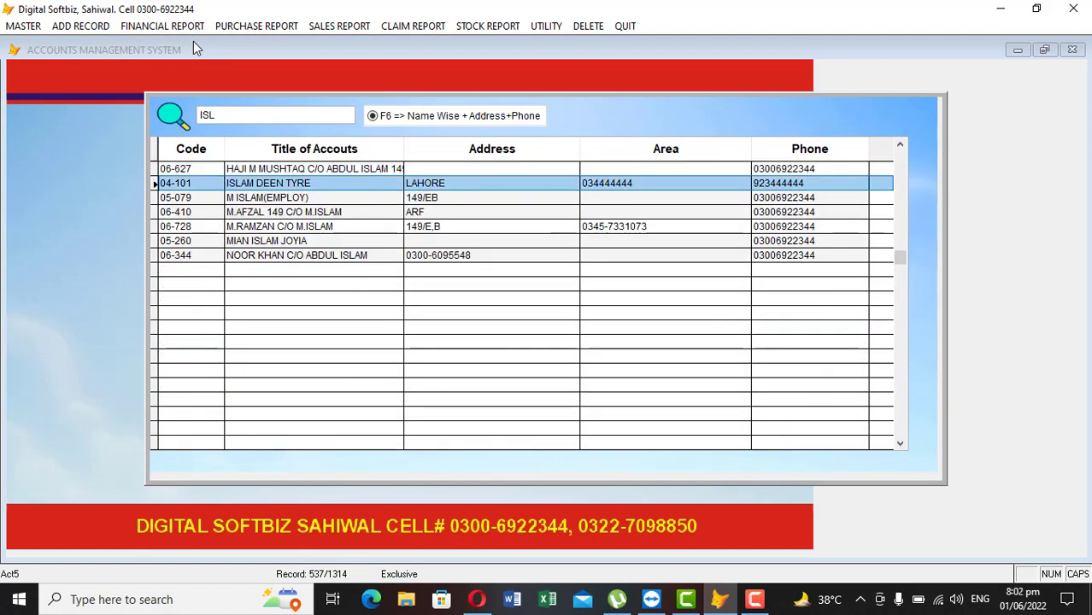
key(Return)
key(Return)
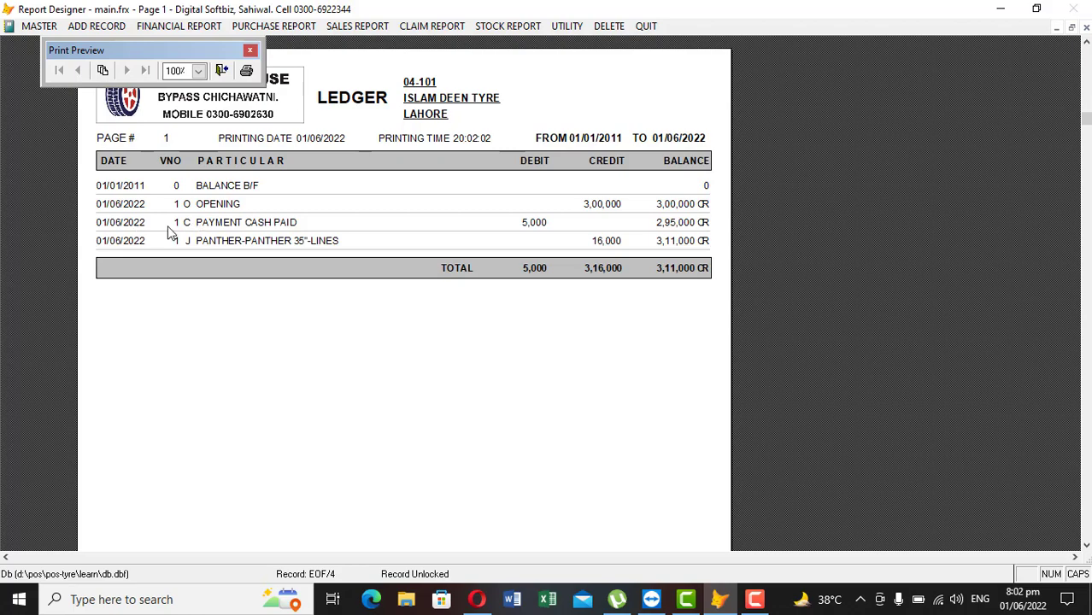
Close the supplier's ledger and delete voucher 1 of type C dated 01/06/2022, confirming the deletion with Y
key(Escape)
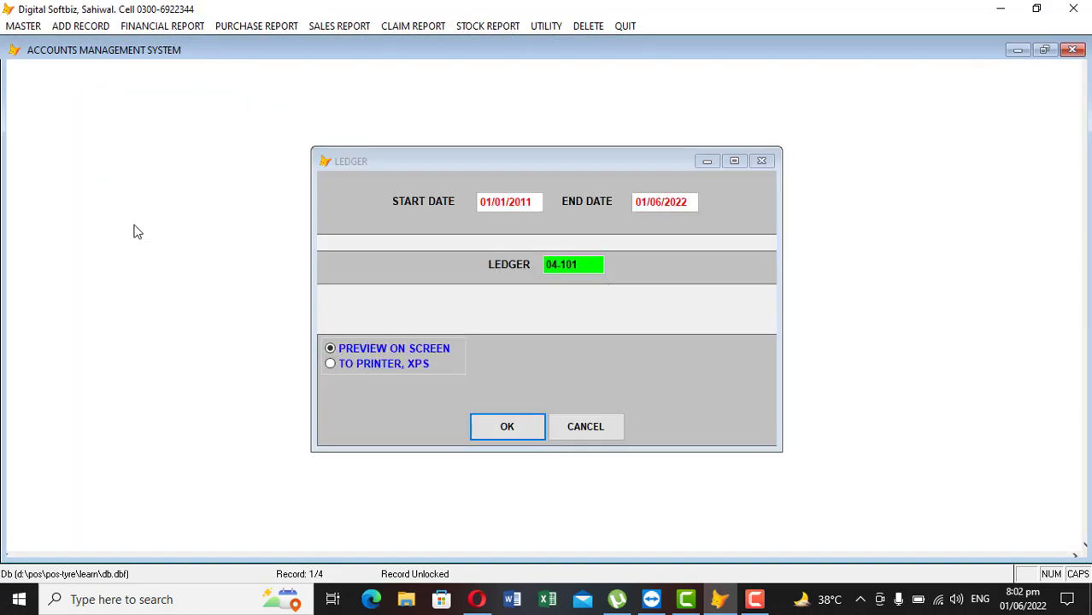
key(Escape)
click(587, 26)
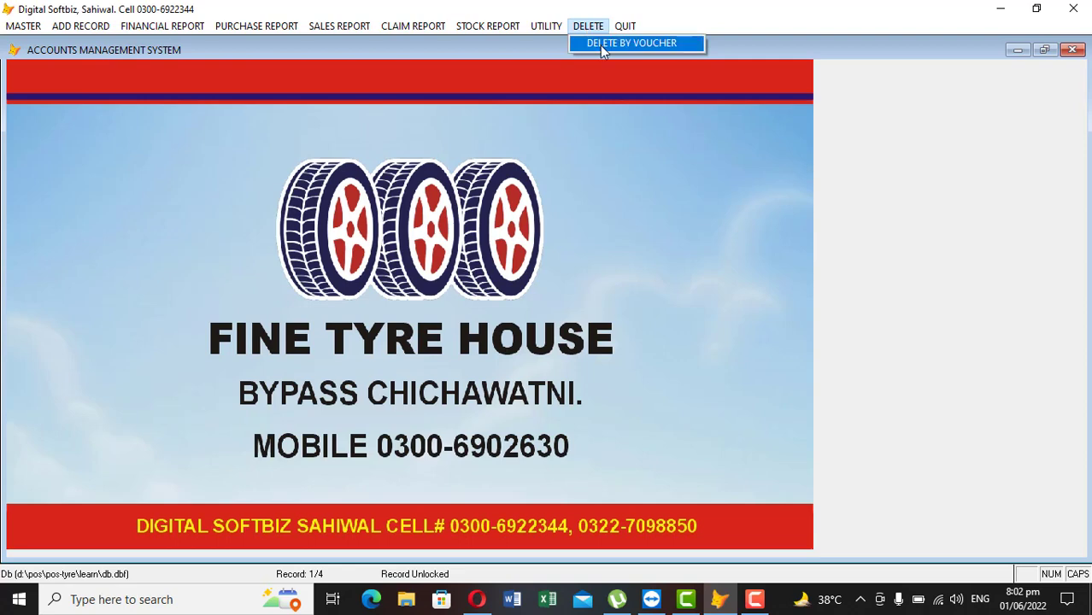
click(602, 47)
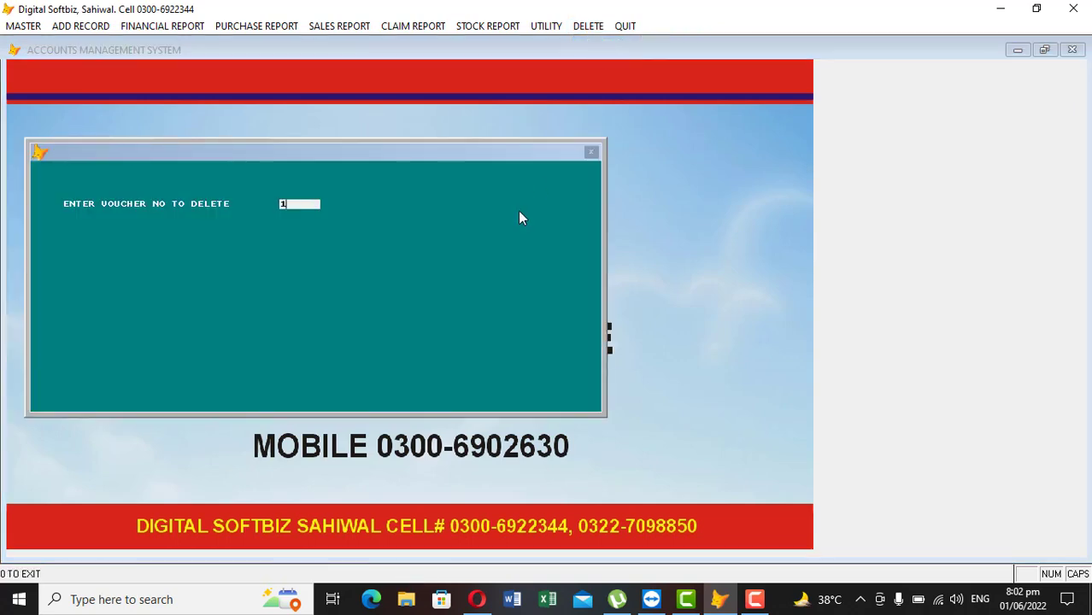
key(Return)
text(01/06/2022)
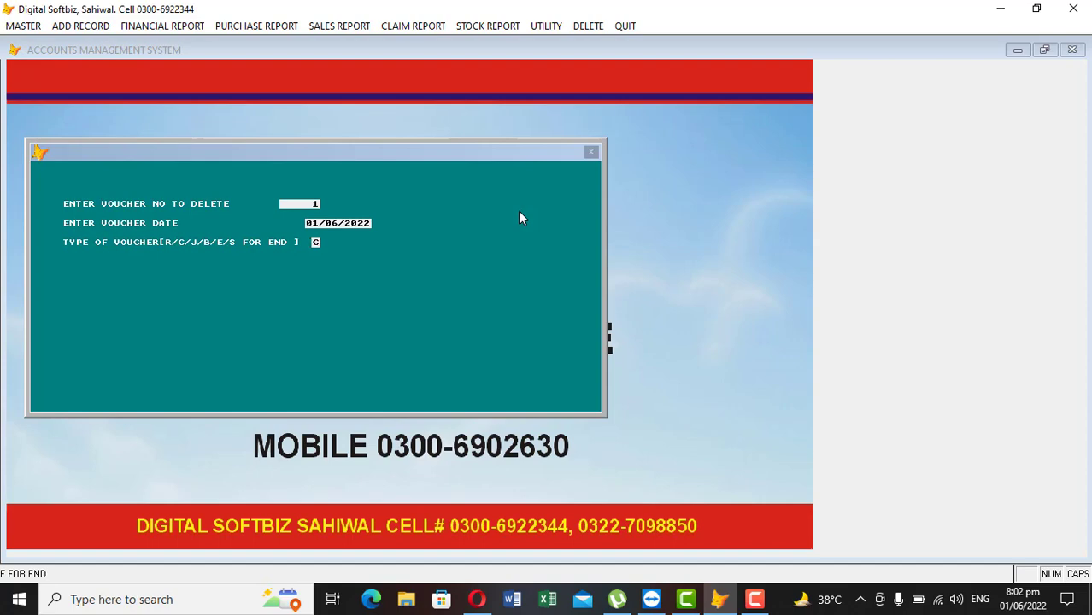
key(Return)
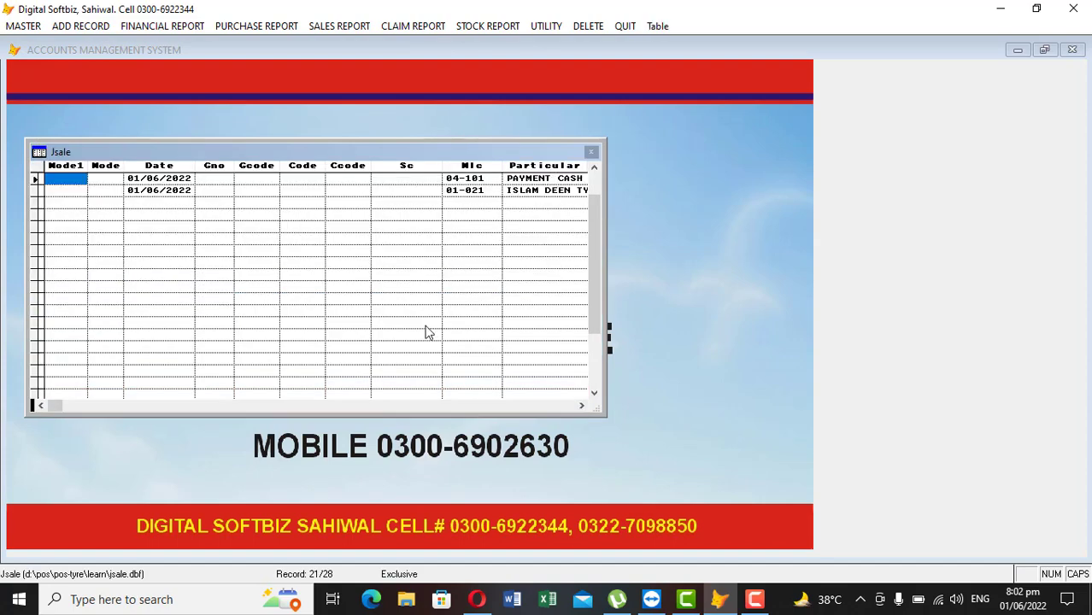
key(Escape)
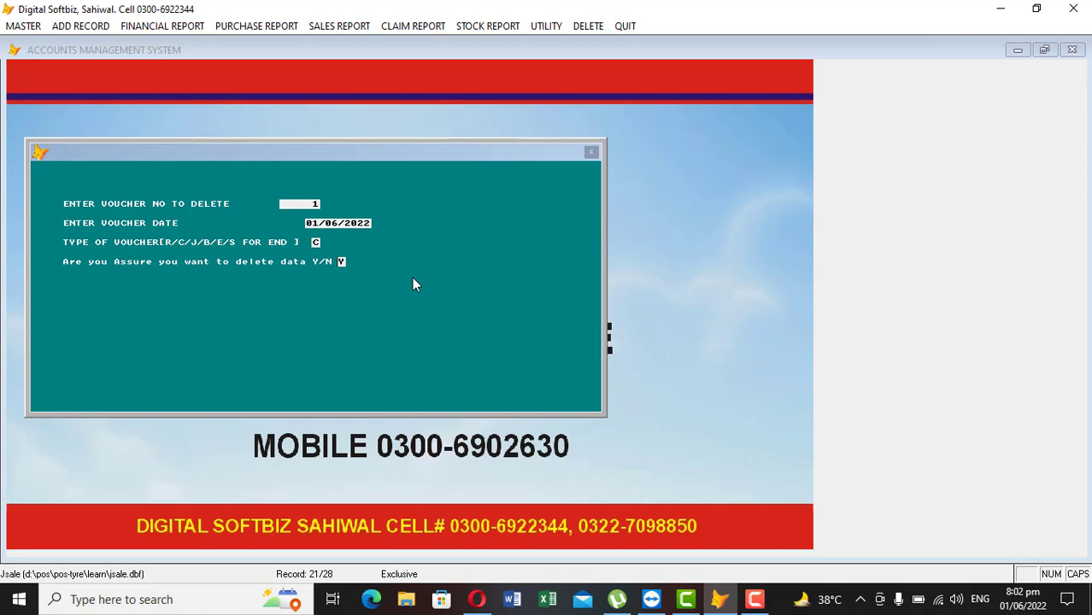
key(Return)
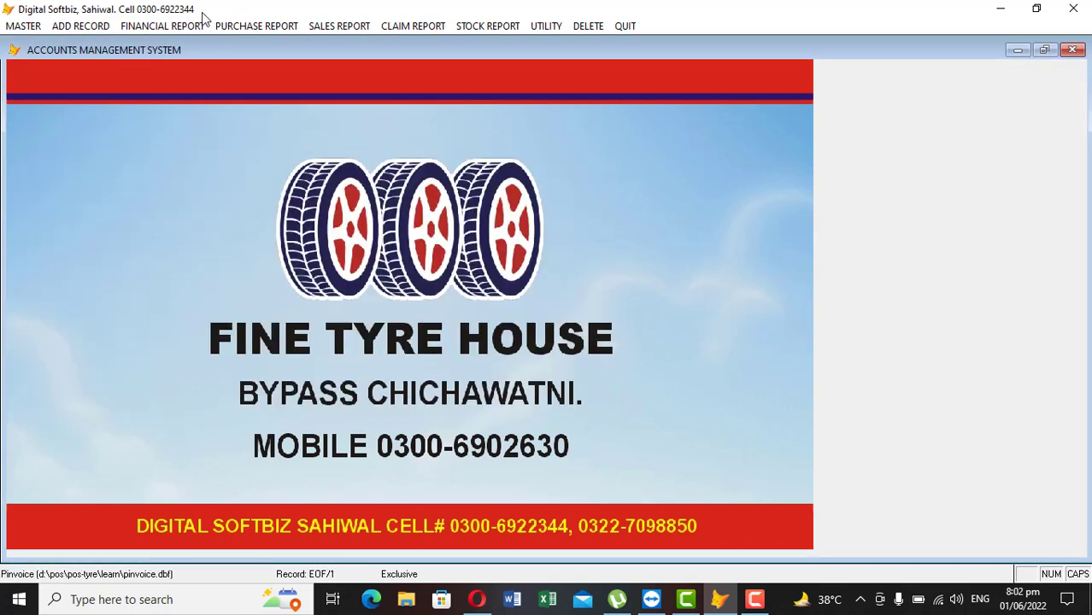
Find the Lahore tyre supplier's account again, preview its ledger on screen from 01/01/2011 to 01/06/2022, and close it
click(197, 26)
click(194, 41)
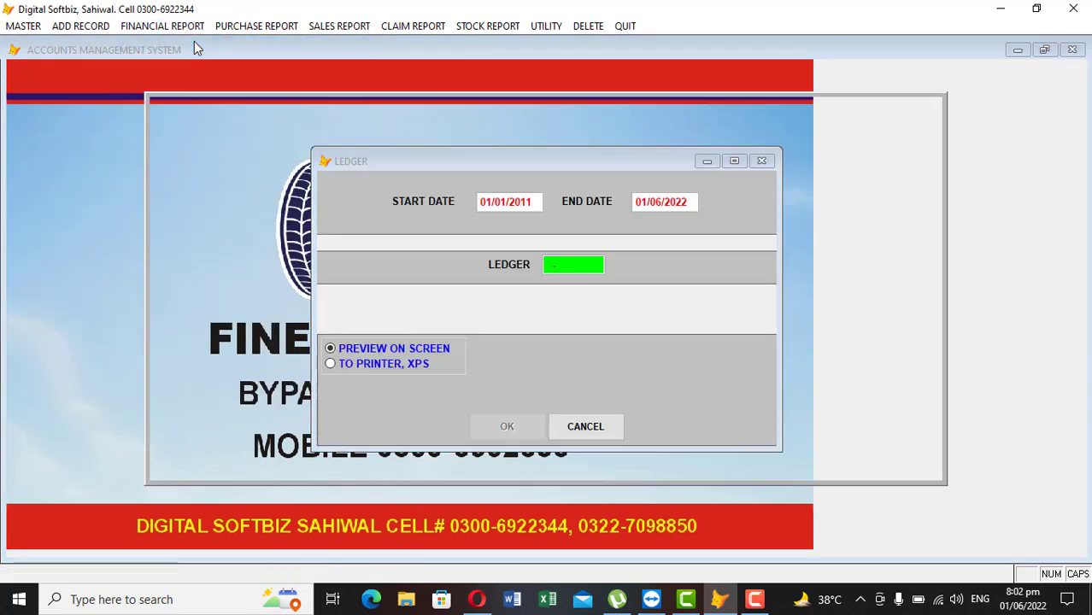
text(ISL)
key(Down)
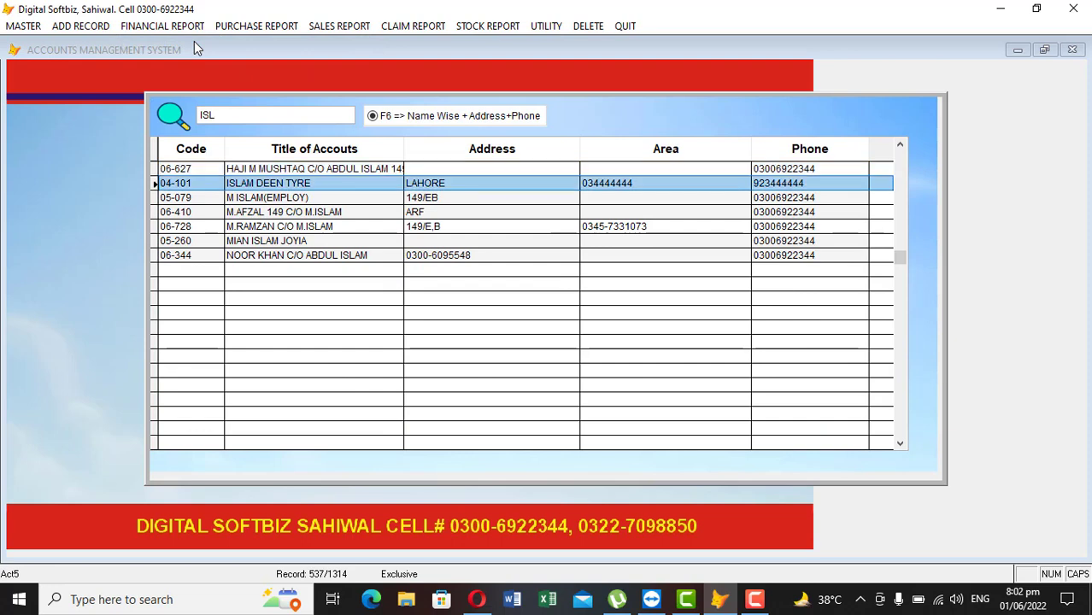
key(Return)
key(Return)
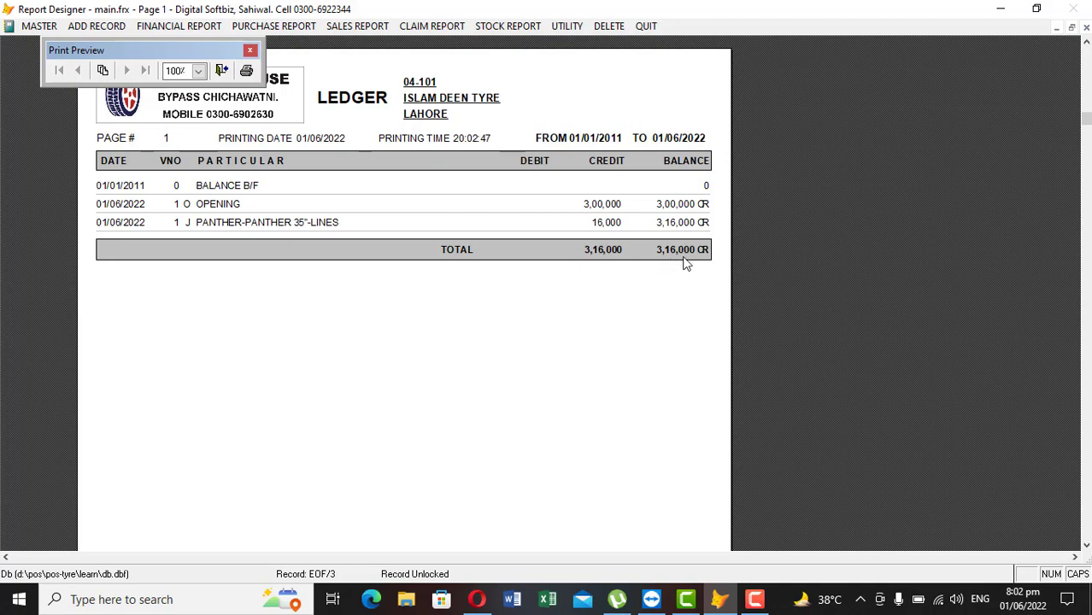
key(Escape)
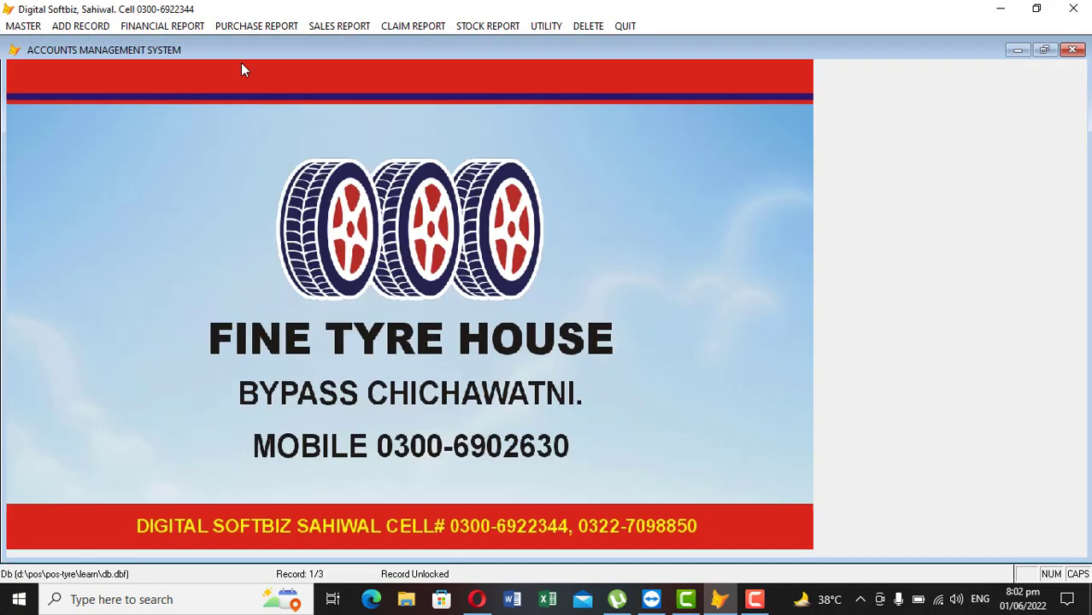
Preview the cash book report for 01/06/2022 to check the day's cash entries, then close it
click(177, 27)
click(230, 160)
key(Return)
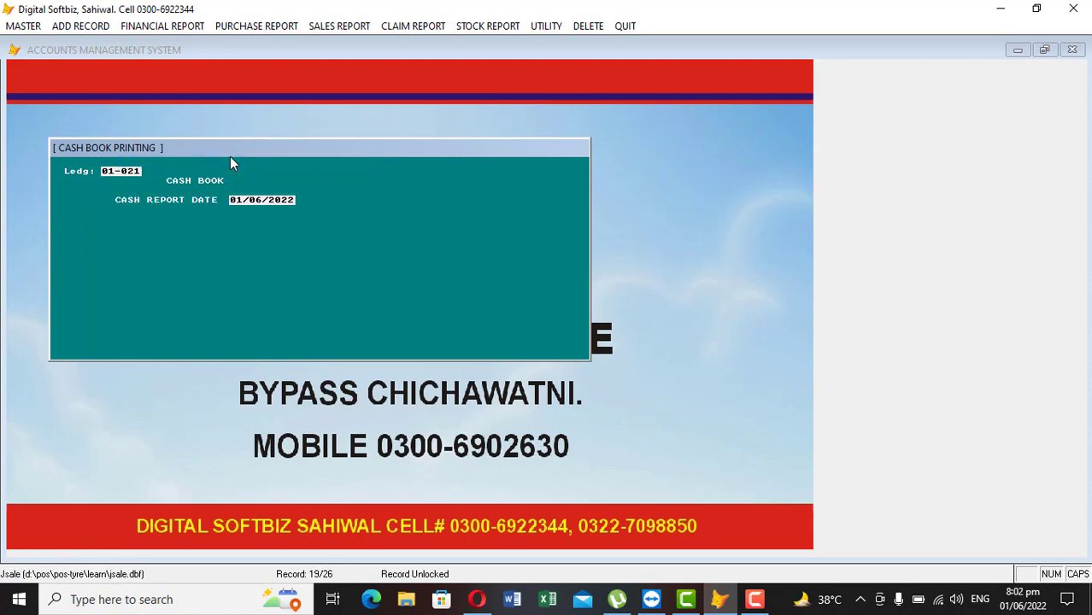
key(Return)
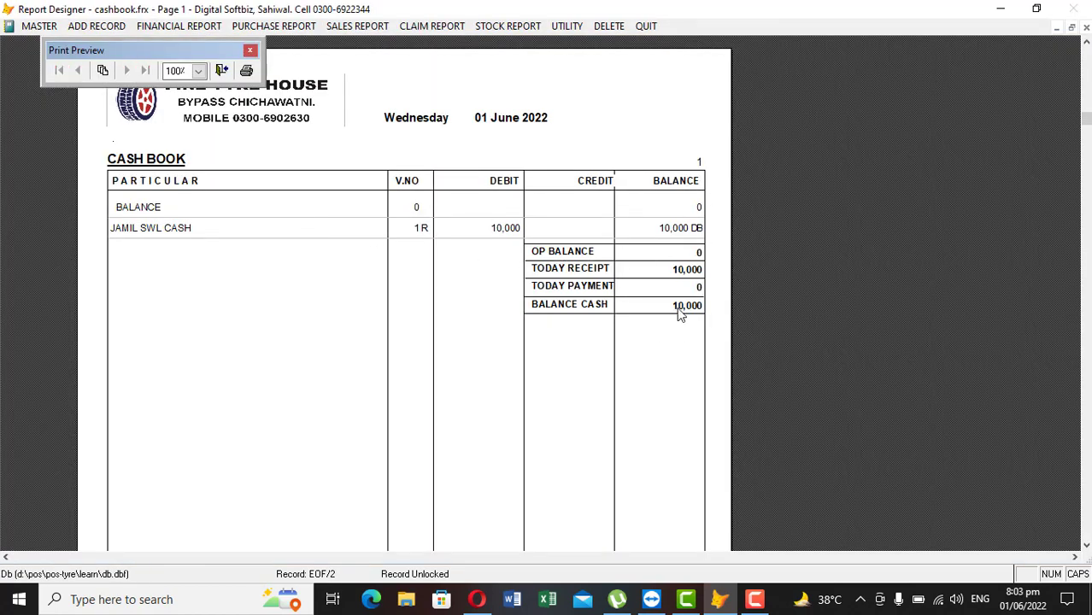
key(Escape)
key(Escape)
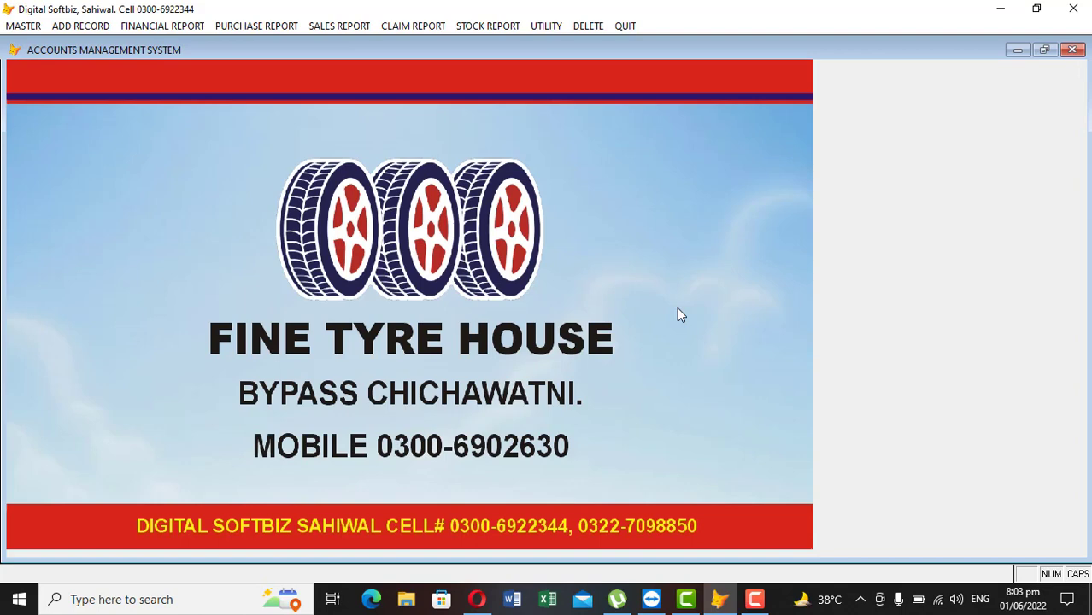
Preview the item ledger of the PANTHER 35" LINES tyre on screen from 01/01/2011 to 01/06/2022, then close it
click(495, 26)
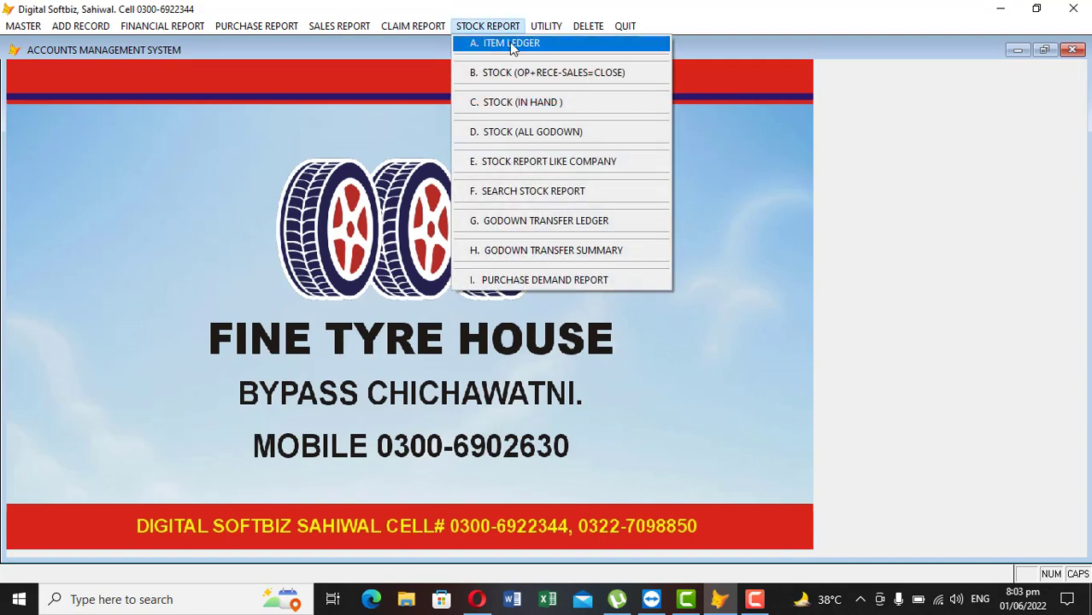
click(512, 43)
key(Return)
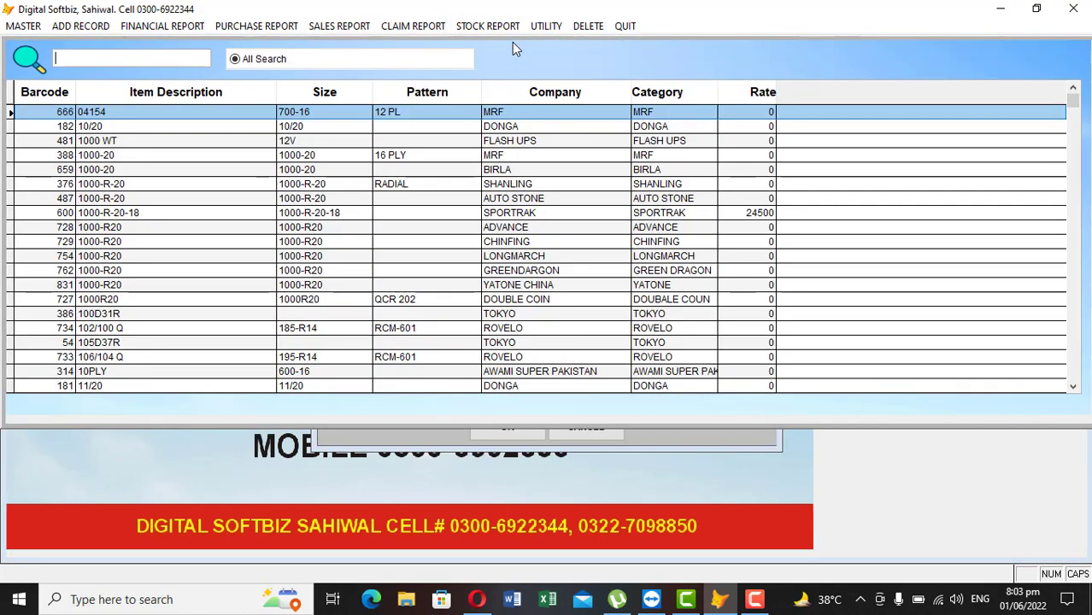
text(35")
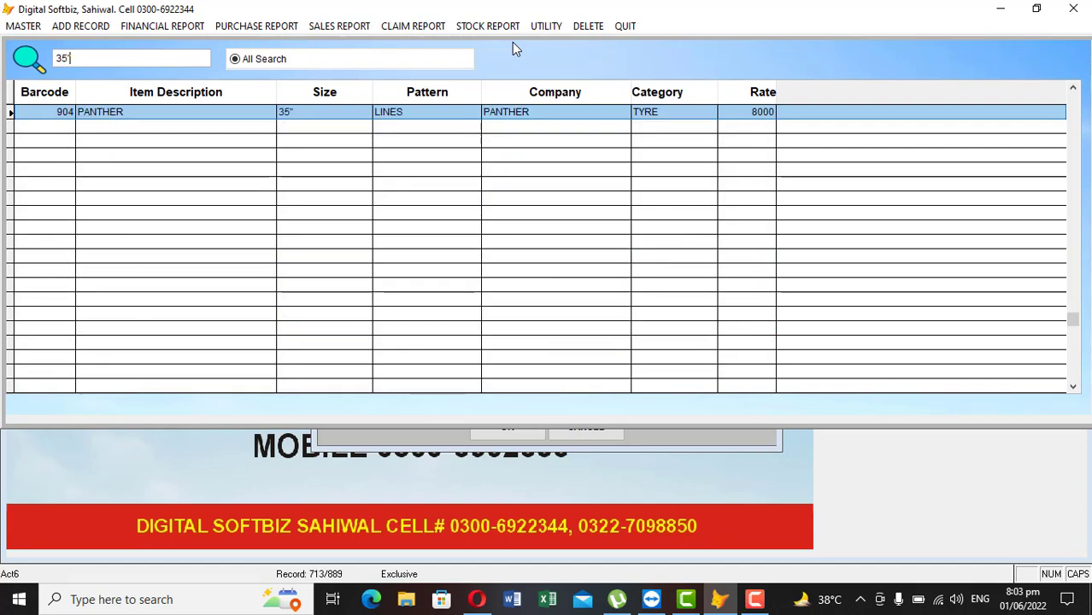
key(Return)
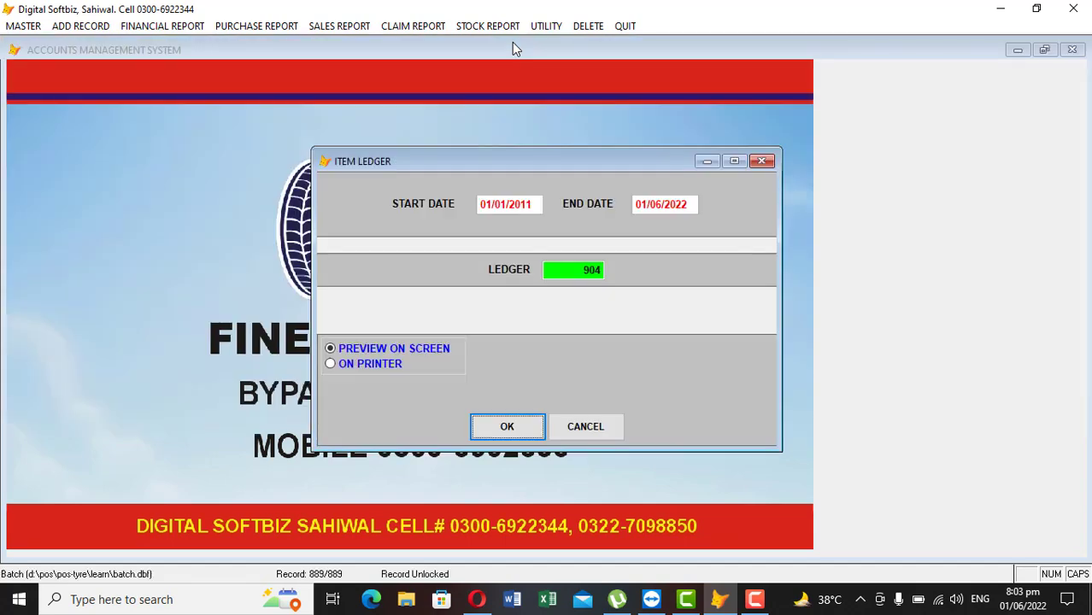
key(Return)
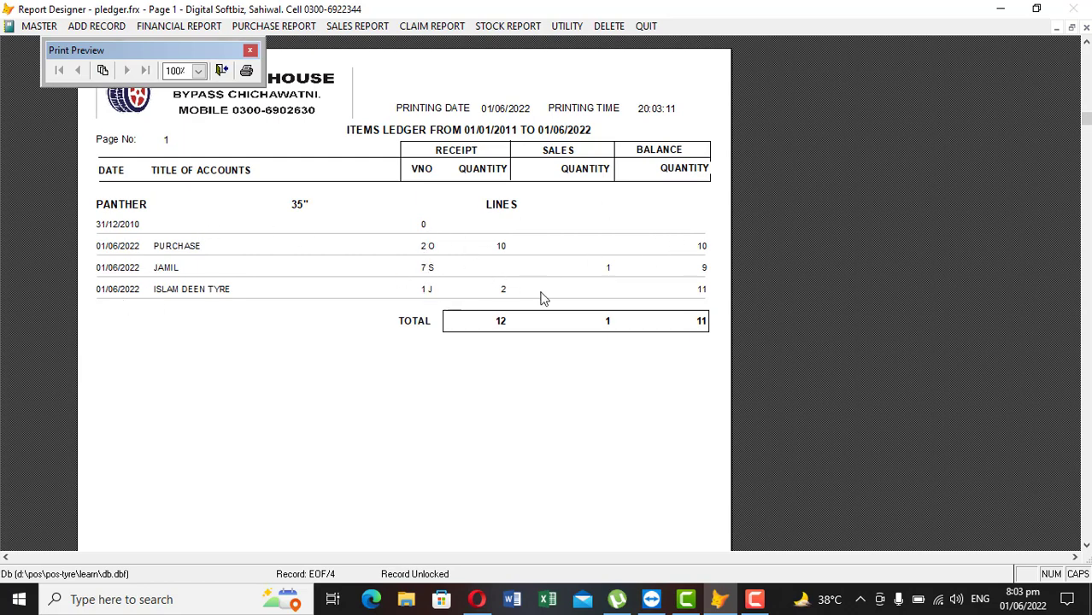
key(Escape)
key(Escape)
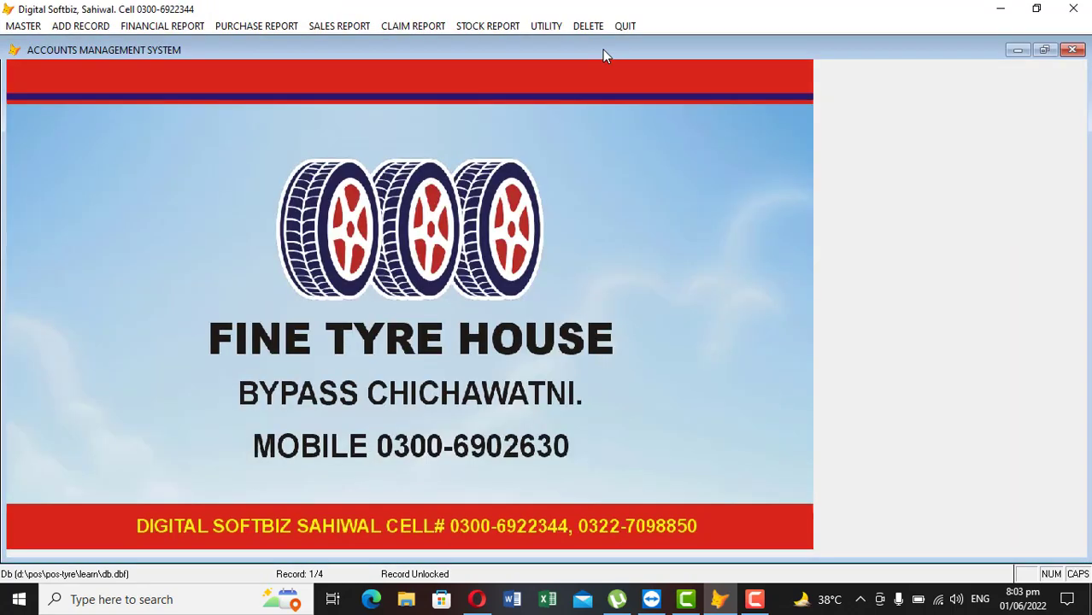